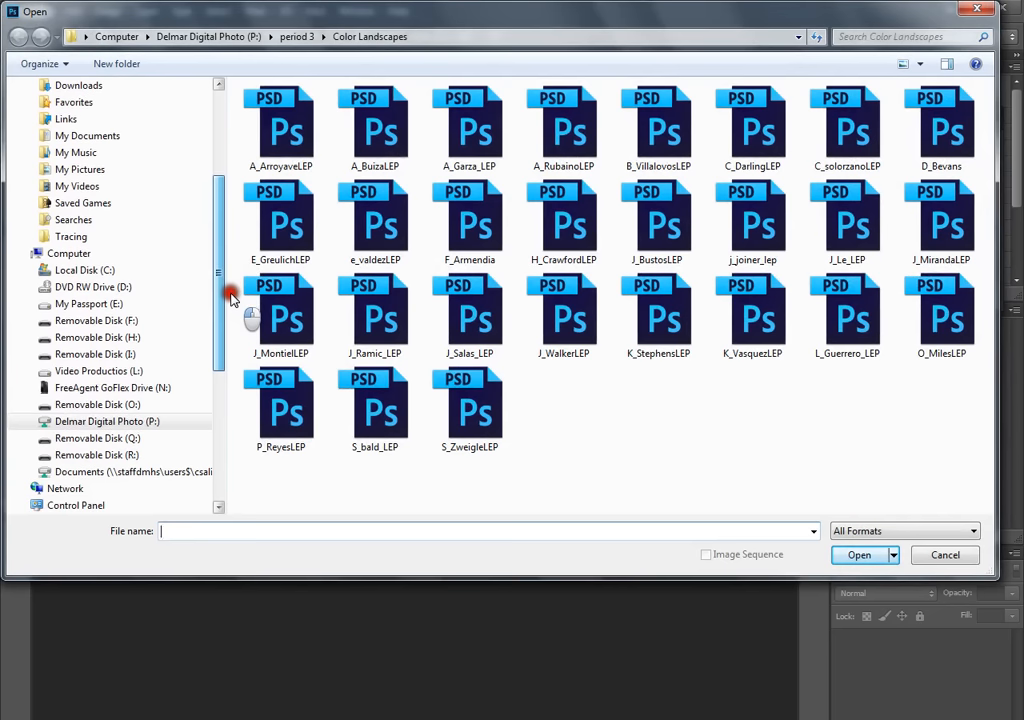
Open IMG_6229 from photo demo examples > Landscape Edit color practice on the Delmar Digital Photo (P:) drive
{"action": "left_click", "coordinate": [117, 37]}
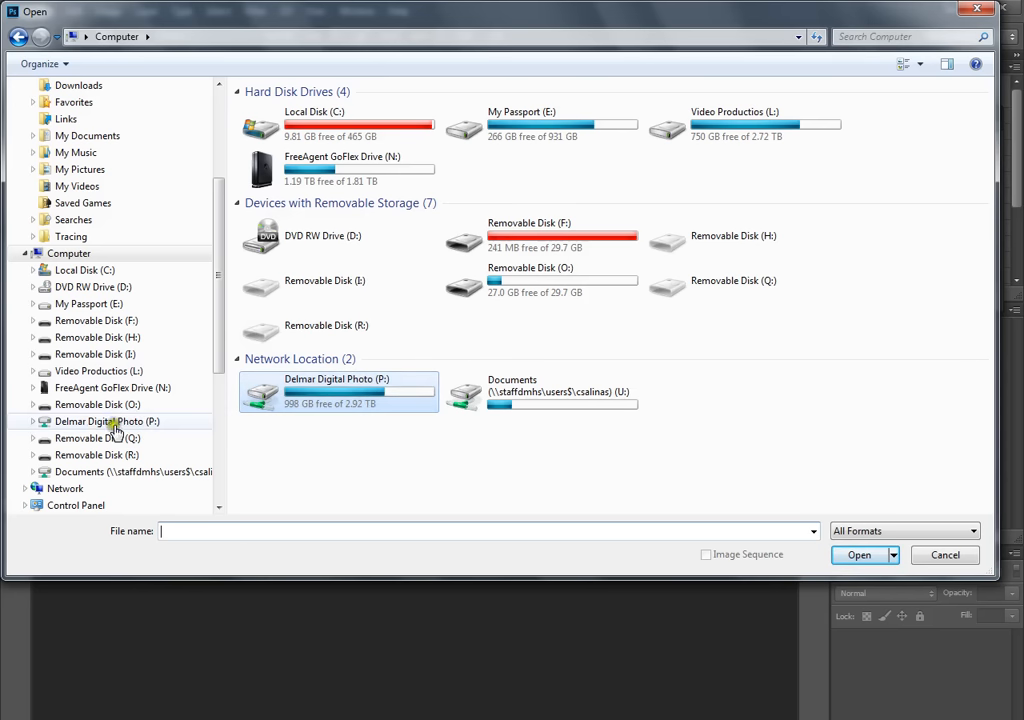
{"action": "left_click_drag", "start_coordinate": [222, 336], "coordinate": [222, 366]}
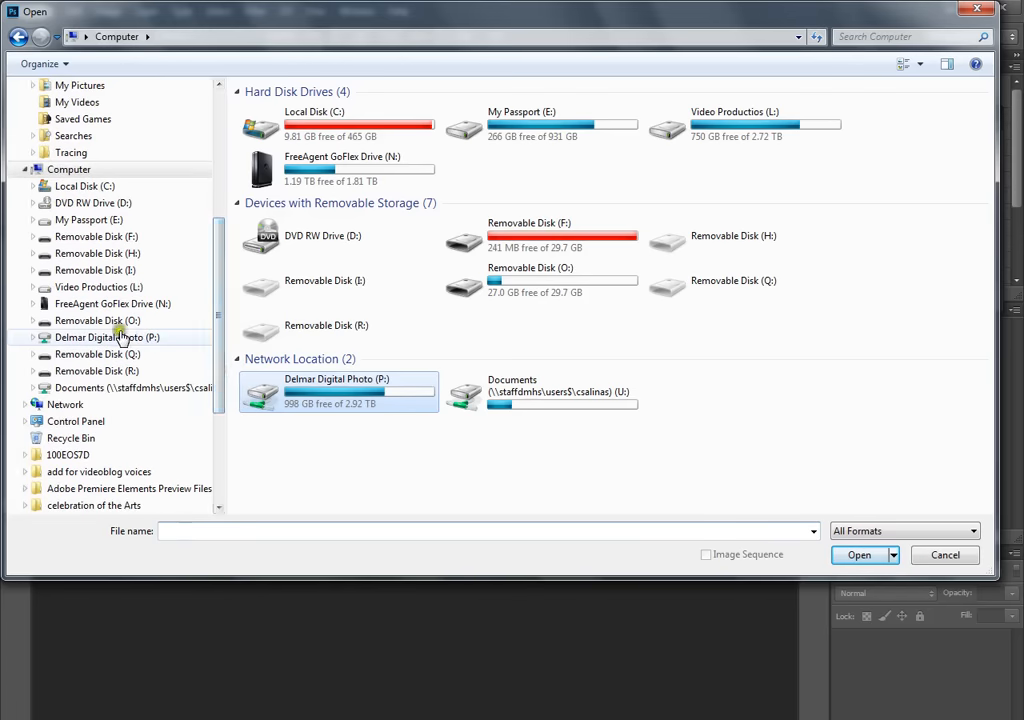
{"action": "double_click", "coordinate": [330, 391]}
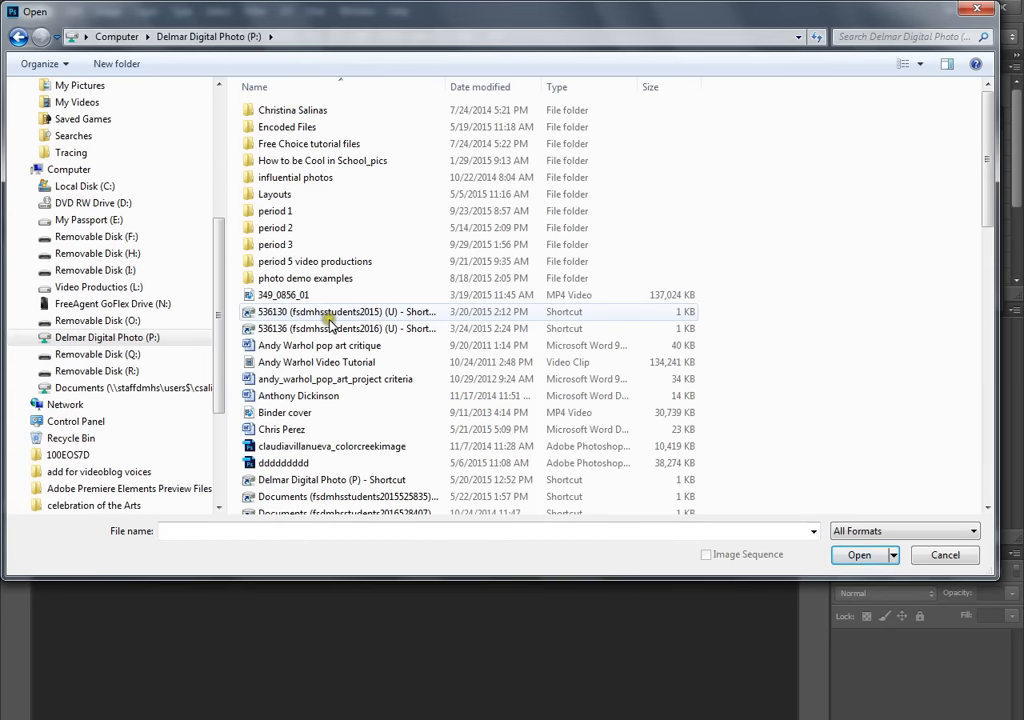
{"action": "double_click", "coordinate": [389, 280]}
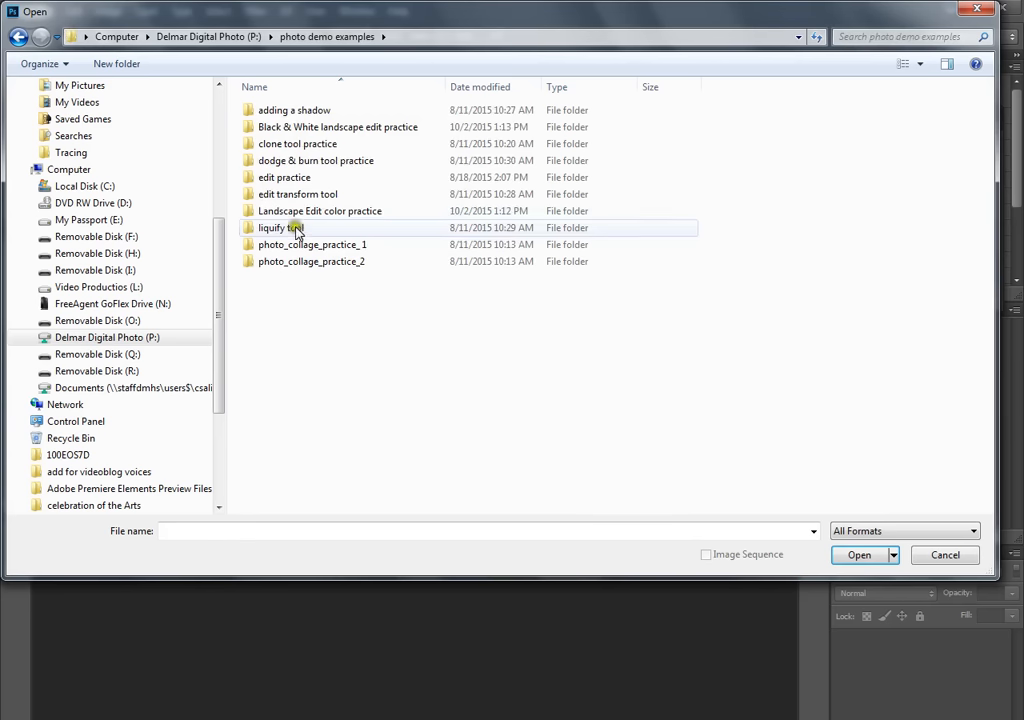
{"action": "double_click", "coordinate": [403, 211]}
{"action": "left_click", "coordinate": [266, 112]}
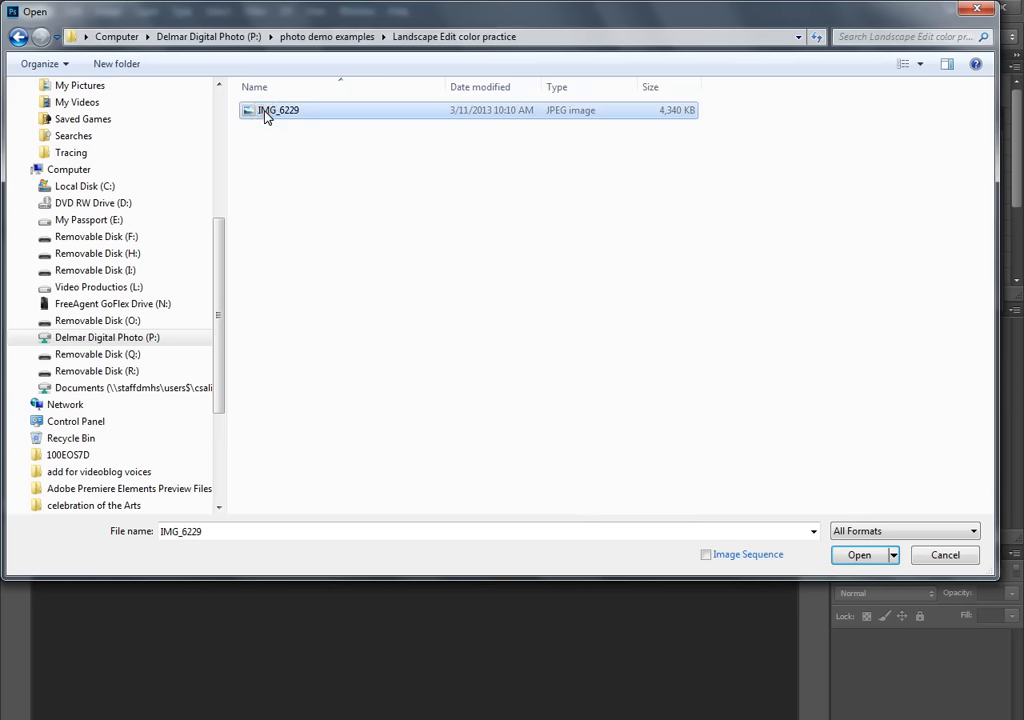
{"action": "left_click", "coordinate": [866, 554]}
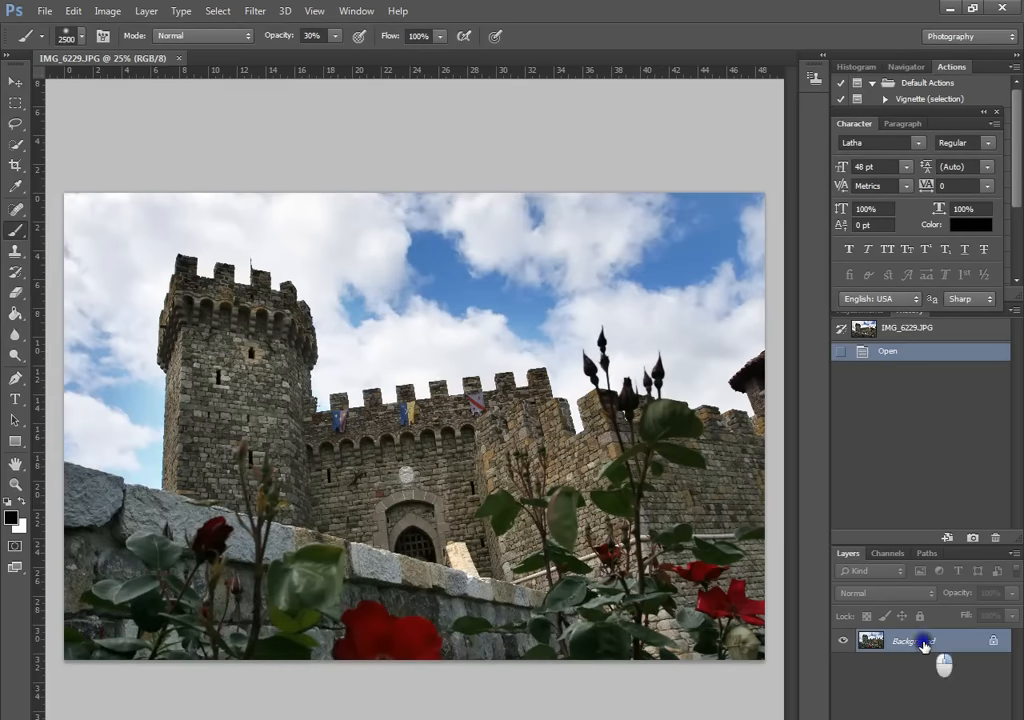
Duplicate the Background layer and name the copy "working image"
{"action": "right_click", "coordinate": [922, 645]}
{"action": "left_click", "coordinate": [921, 488]}
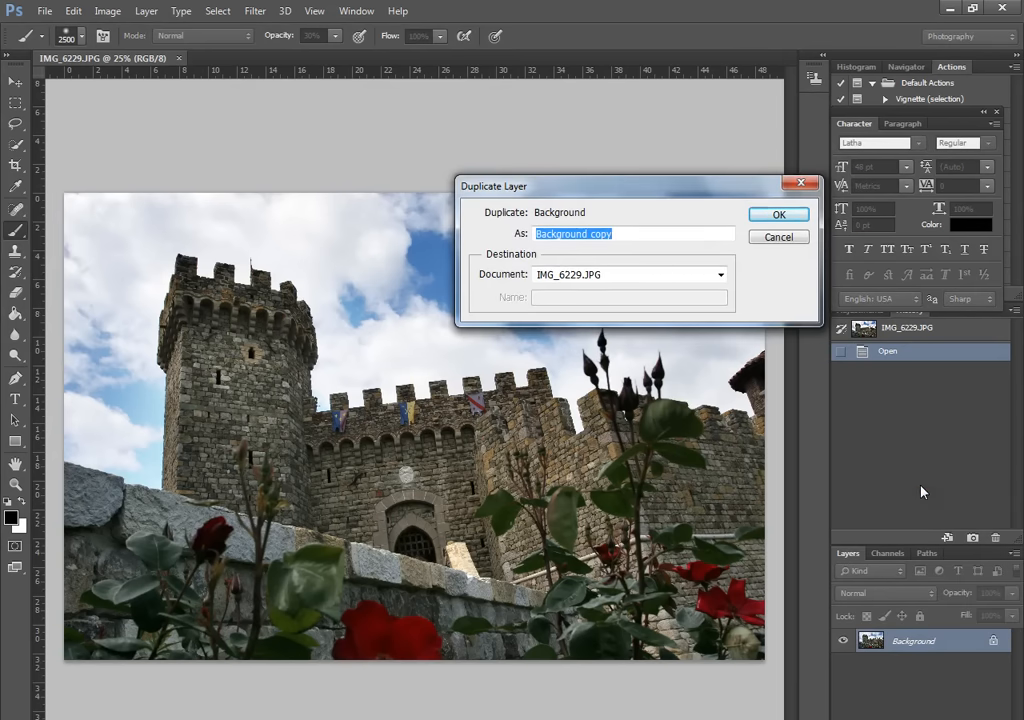
{"action": "type", "text": "workin"}
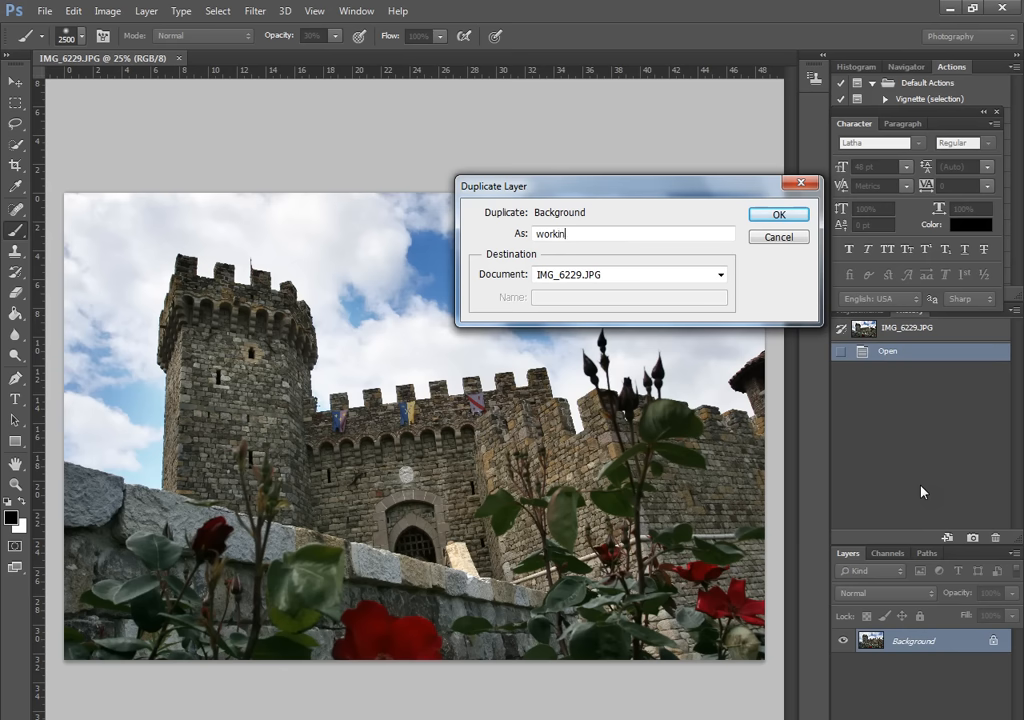
{"action": "type", "text": "g image"}
{"action": "left_click", "coordinate": [757, 218]}
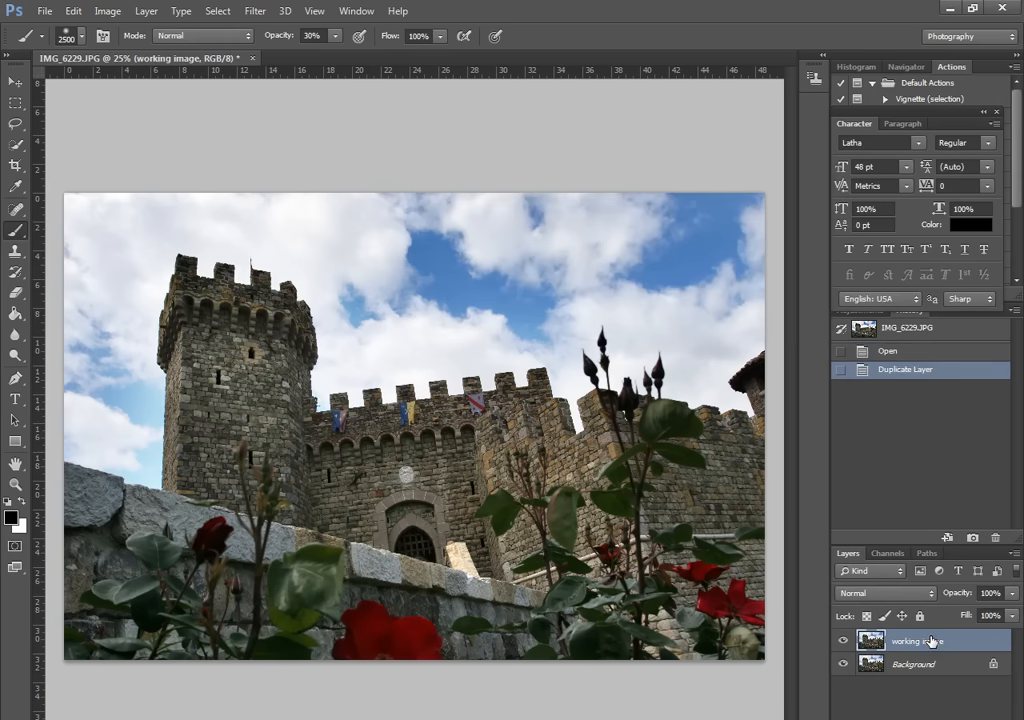
Select the upper-right part of the sky freehand with the Lasso tool, staying above the rose buds and the castle wall
{"action": "left_click", "coordinate": [17, 126]}
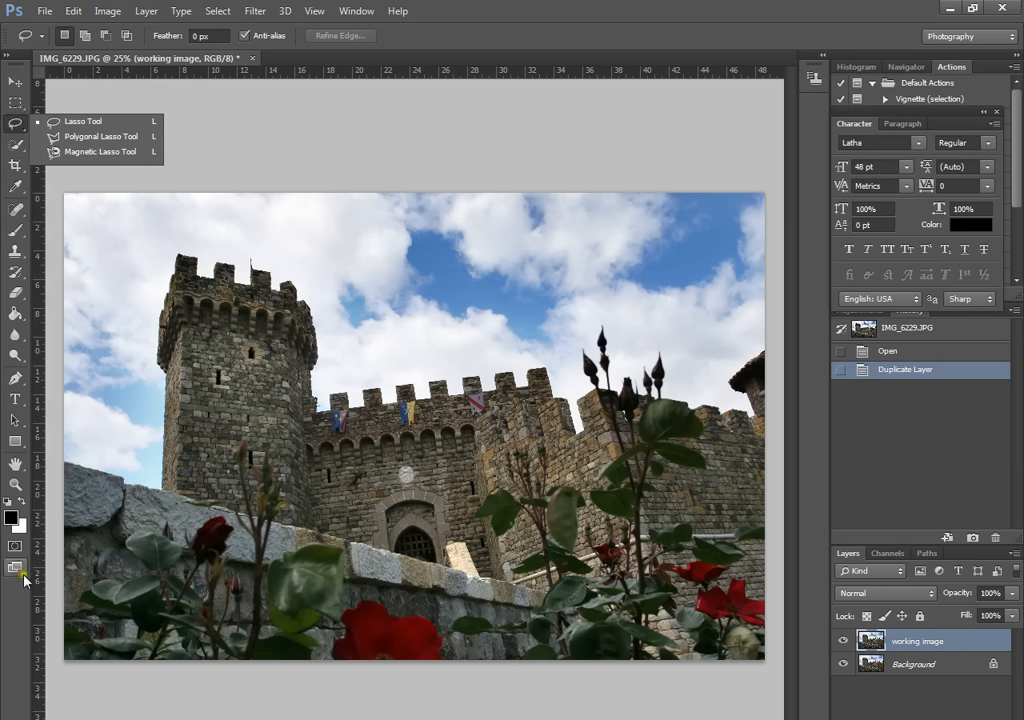
{"action": "left_click", "coordinate": [97, 121]}
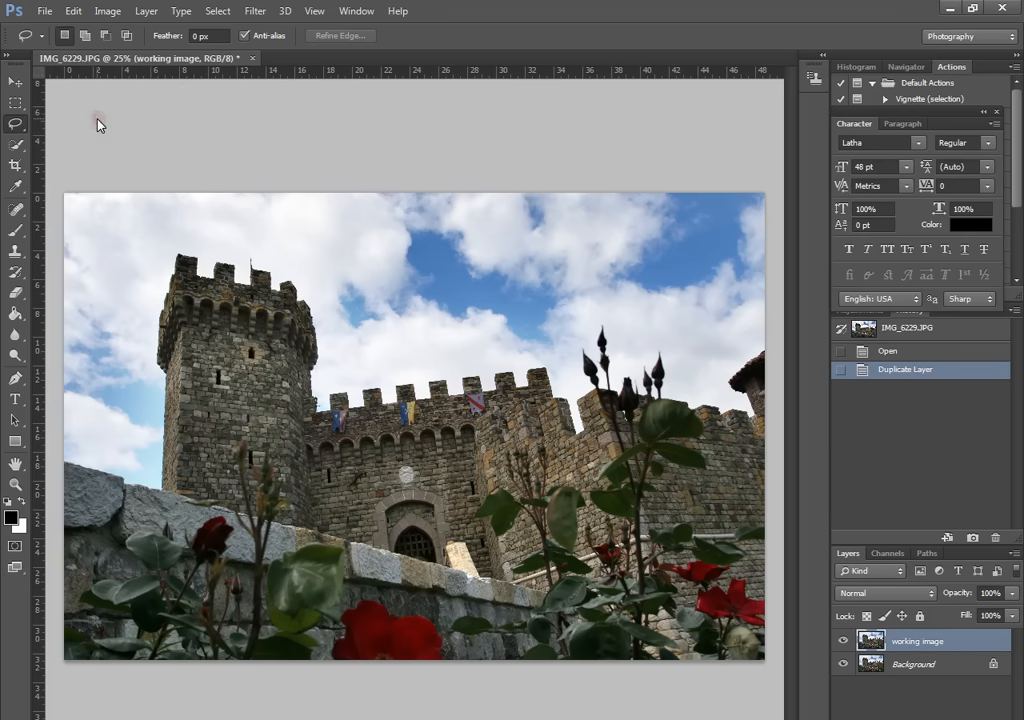
{"action": "mouse_move", "coordinate": [720, 185]}
{"action": "left_mouse_down"}
{"action": "mouse_move", "coordinate": [663, 185]}
{"action": "mouse_move", "coordinate": [510, 228]}
{"action": "mouse_move", "coordinate": [585, 334]}
{"action": "mouse_move", "coordinate": [713, 366]}
{"action": "mouse_move", "coordinate": [776, 314]}
{"action": "mouse_move", "coordinate": [773, 199]}
{"action": "mouse_move", "coordinate": [681, 181]}
{"action": "mouse_move", "coordinate": [549, 183]}
{"action": "mouse_move", "coordinate": [521, 210]}
{"action": "left_mouse_up"}
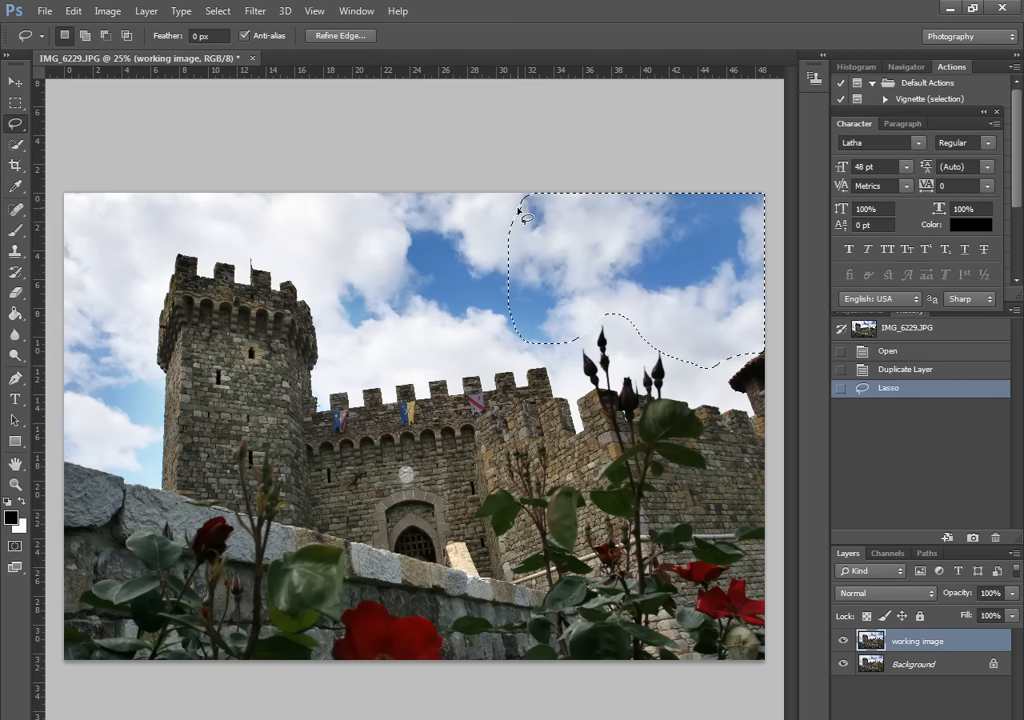
Feather the upper-right sky selection by 250 px with Refine Edge
{"action": "left_click", "coordinate": [358, 38]}
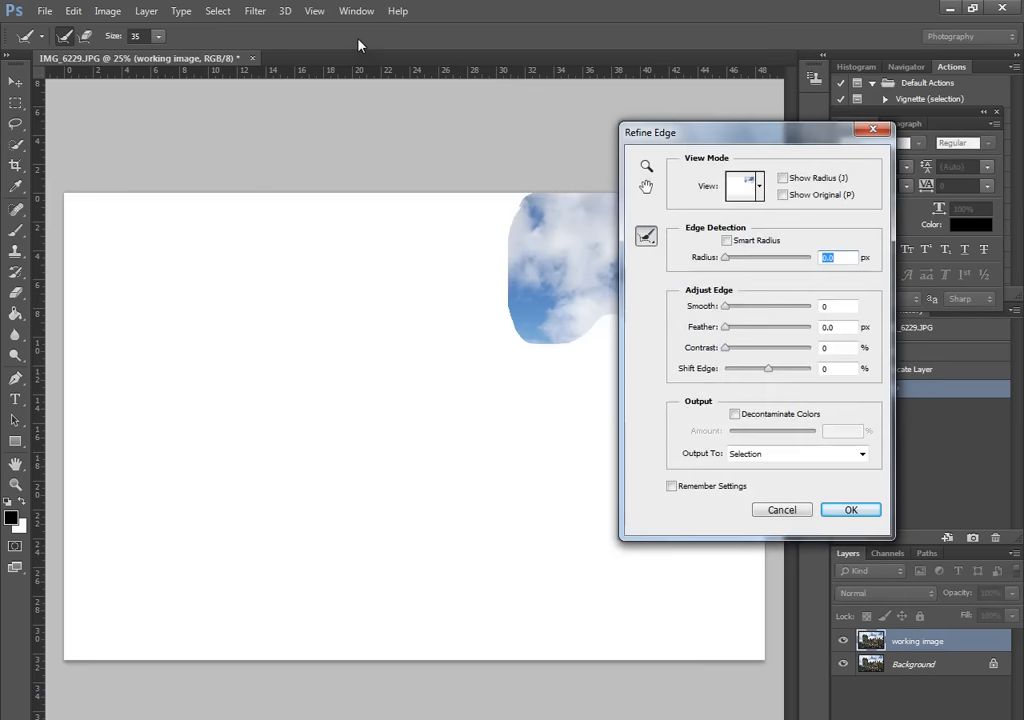
{"action": "left_click", "coordinate": [812, 327]}
{"action": "type", "text": "250"}
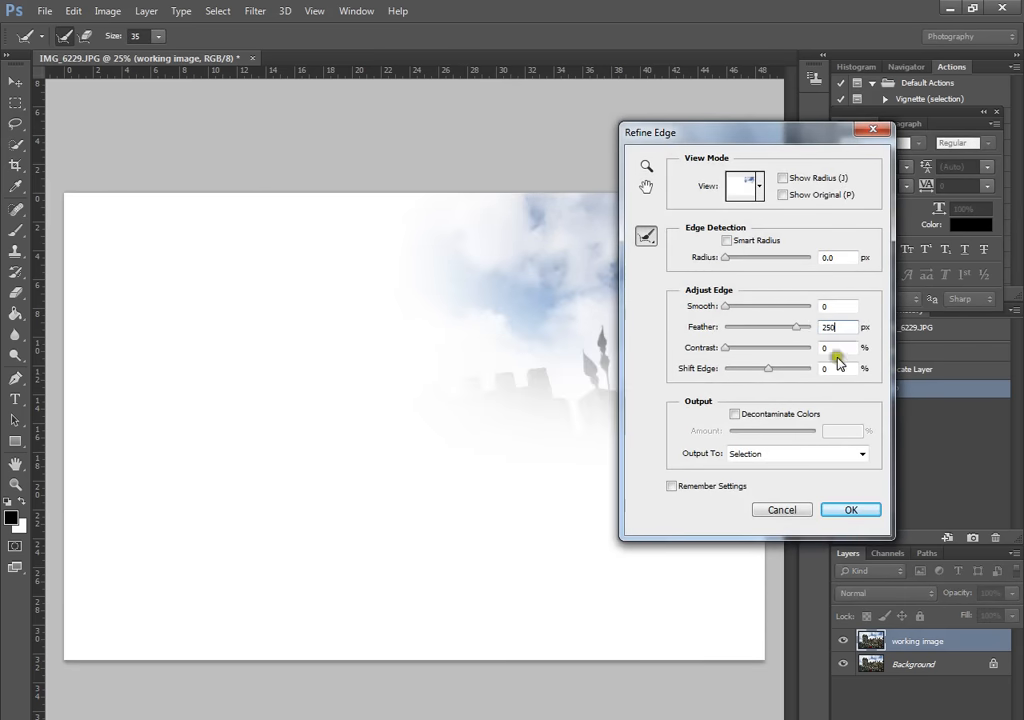
{"action": "left_click_drag", "start_coordinate": [788, 143], "coordinate": [897, 141]}
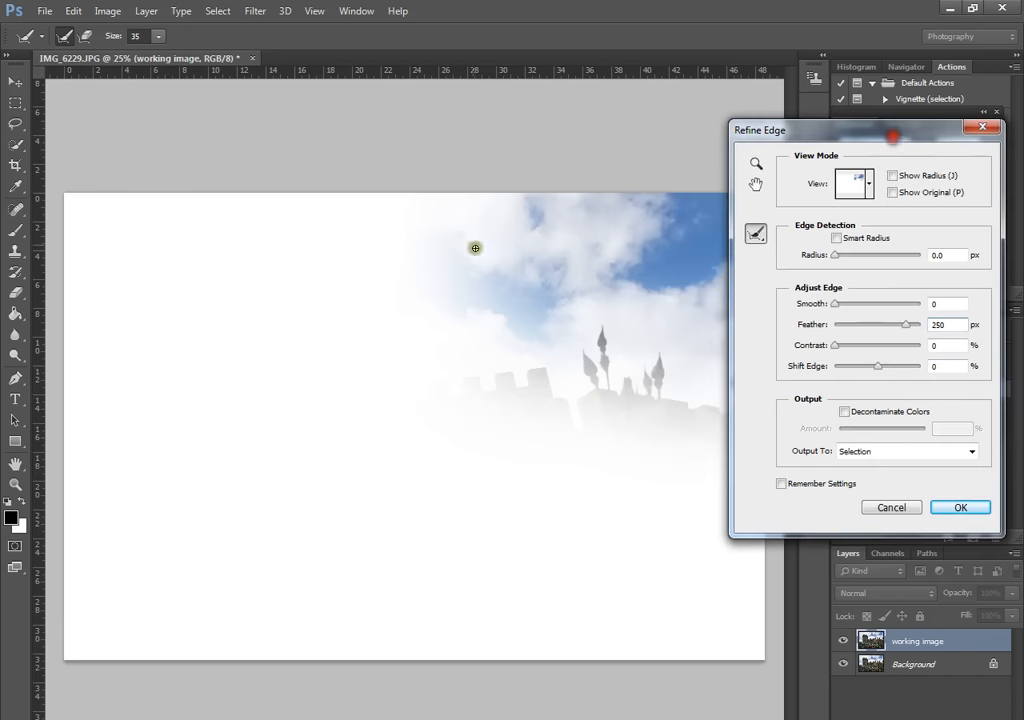
{"action": "left_click", "coordinate": [955, 508]}
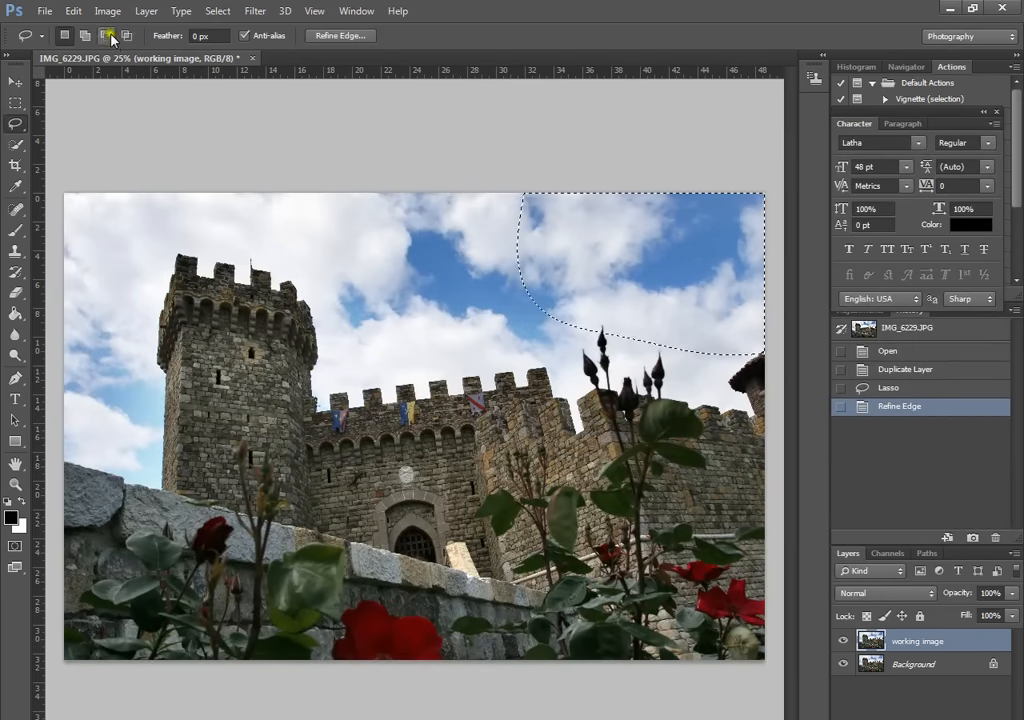
Darken the selected upper-right sky with a Levels adjustment, setting the black input level to 73
{"action": "left_click", "coordinate": [108, 11]}
{"action": "mouse_move", "coordinate": [106, 50]}
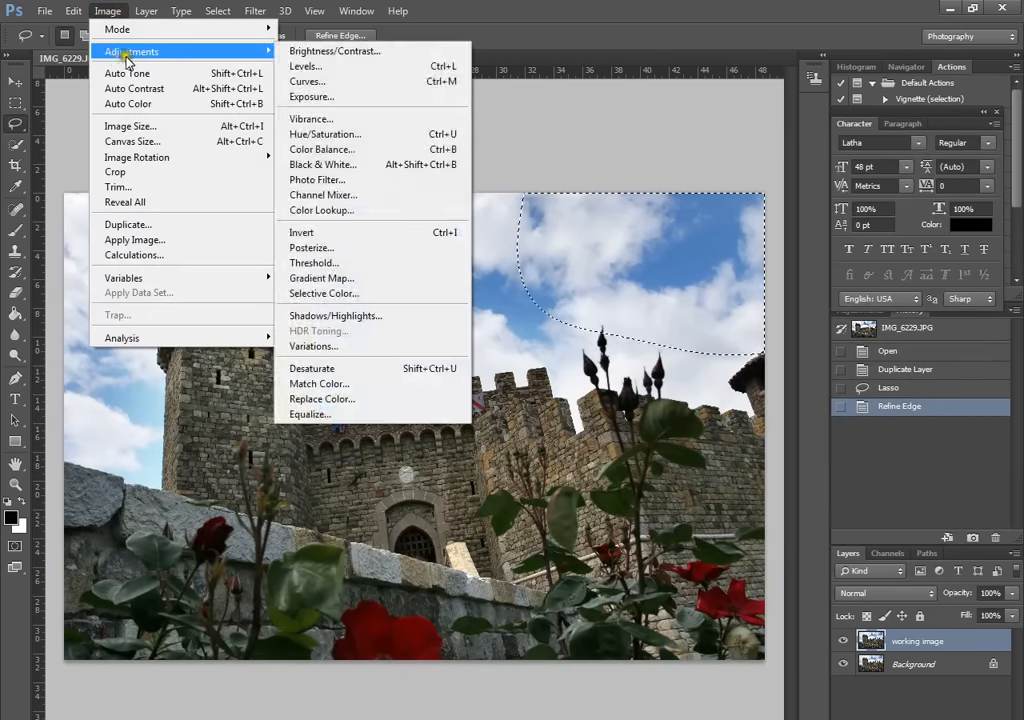
{"action": "left_click", "coordinate": [351, 65]}
{"action": "left_click_drag", "start_coordinate": [442, 322], "coordinate": [505, 297]}
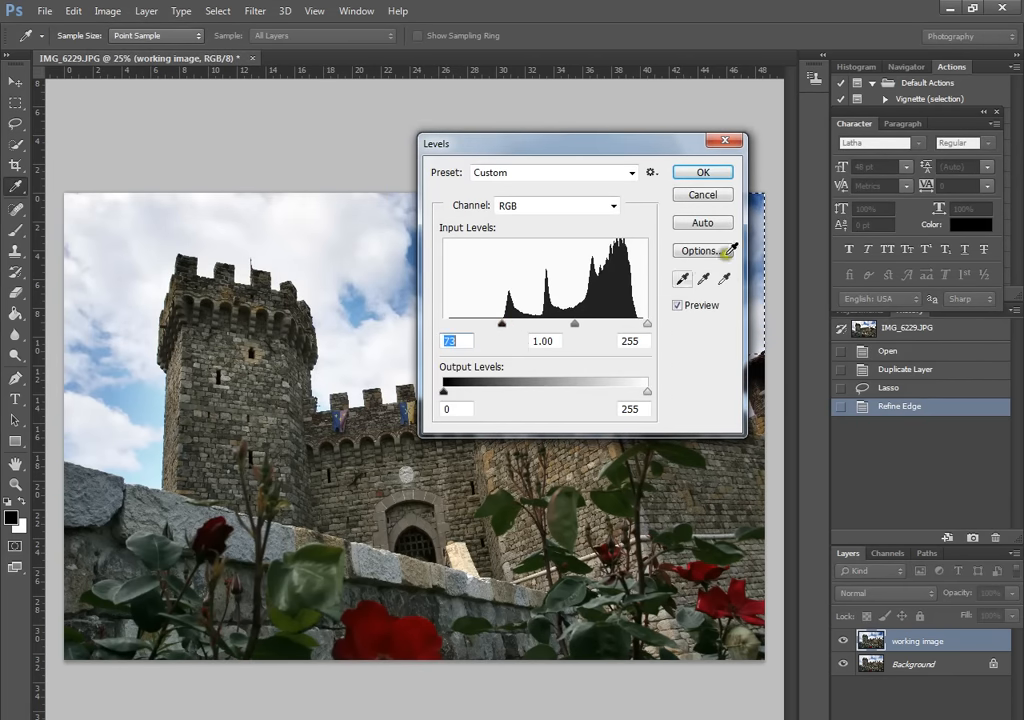
{"action": "left_click", "coordinate": [708, 173]}
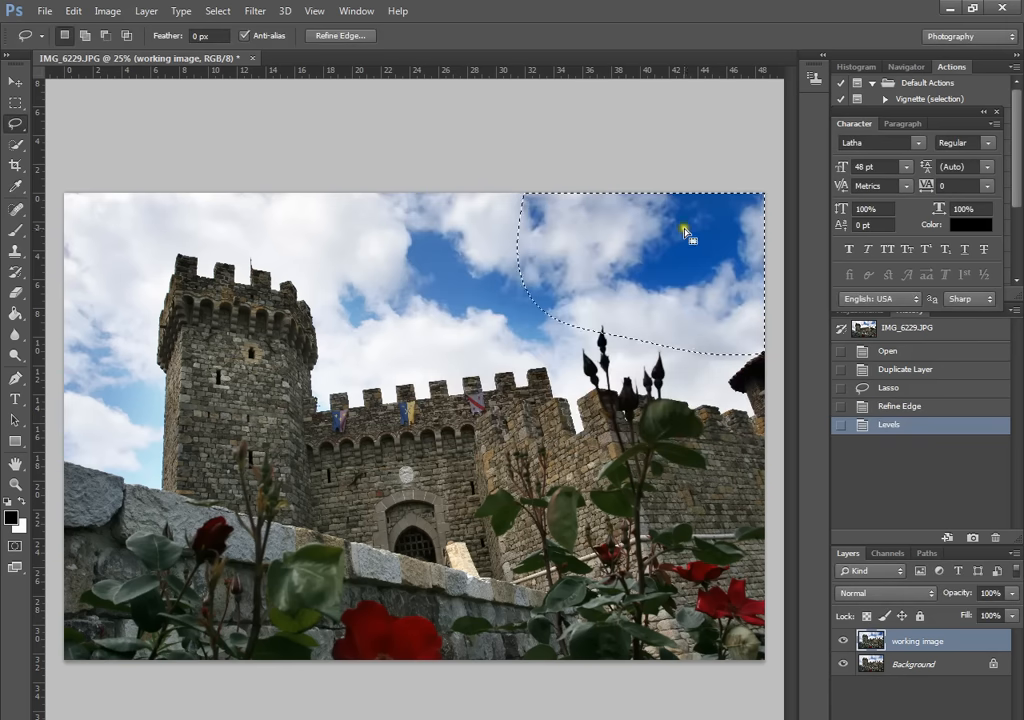
Lasso the upper-middle sky between the tower and the rose buds and feather the selection by 250 px with Refine Edge
{"action": "mouse_move", "coordinate": [510, 193]}
{"action": "left_mouse_down"}
{"action": "mouse_move", "coordinate": [319, 204]}
{"action": "mouse_move", "coordinate": [329, 334]}
{"action": "mouse_move", "coordinate": [407, 359]}
{"action": "mouse_move", "coordinate": [523, 345]}
{"action": "mouse_move", "coordinate": [567, 238]}
{"action": "mouse_move", "coordinate": [469, 183]}
{"action": "mouse_move", "coordinate": [354, 187]}
{"action": "left_mouse_up"}
{"action": "left_click", "coordinate": [345, 36]}
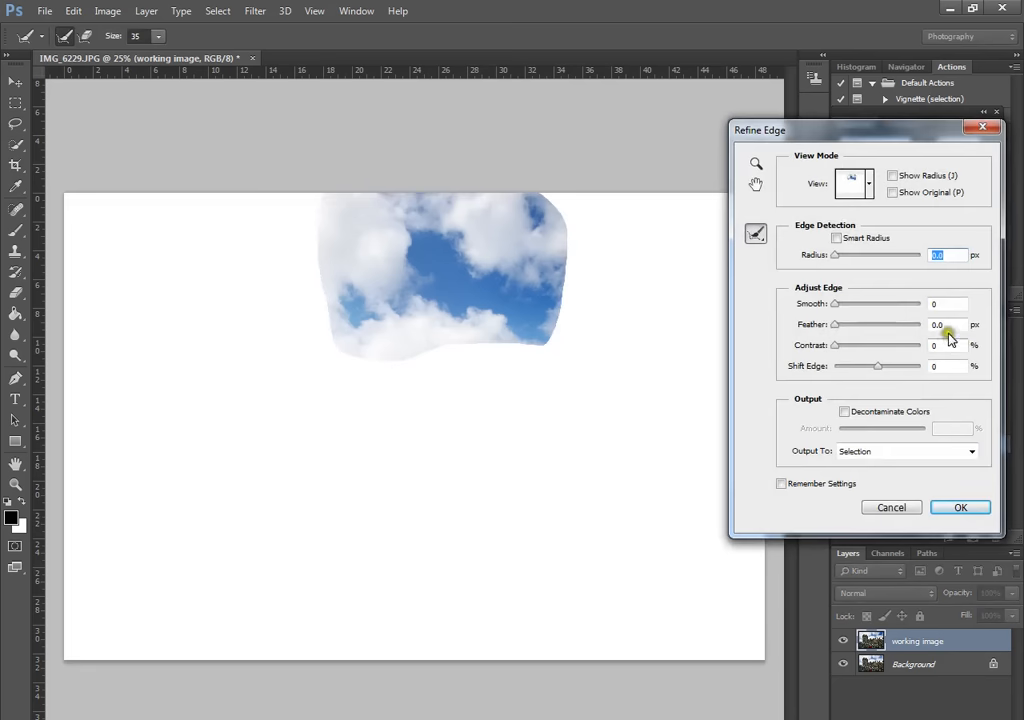
{"action": "left_click", "coordinate": [938, 325]}
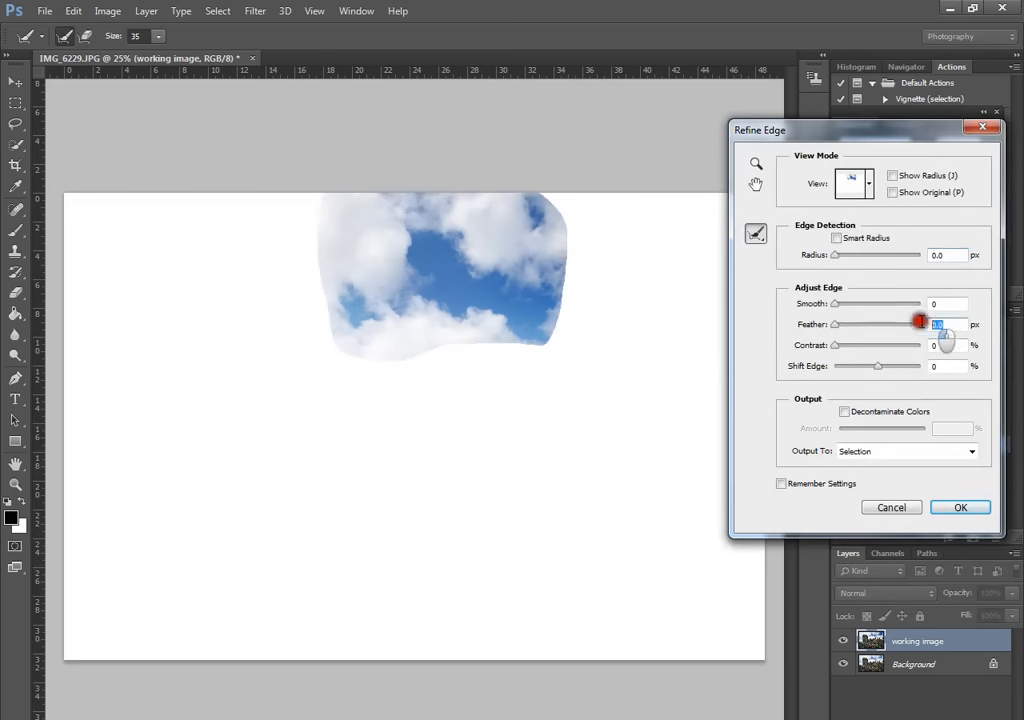
{"action": "type", "text": "250"}
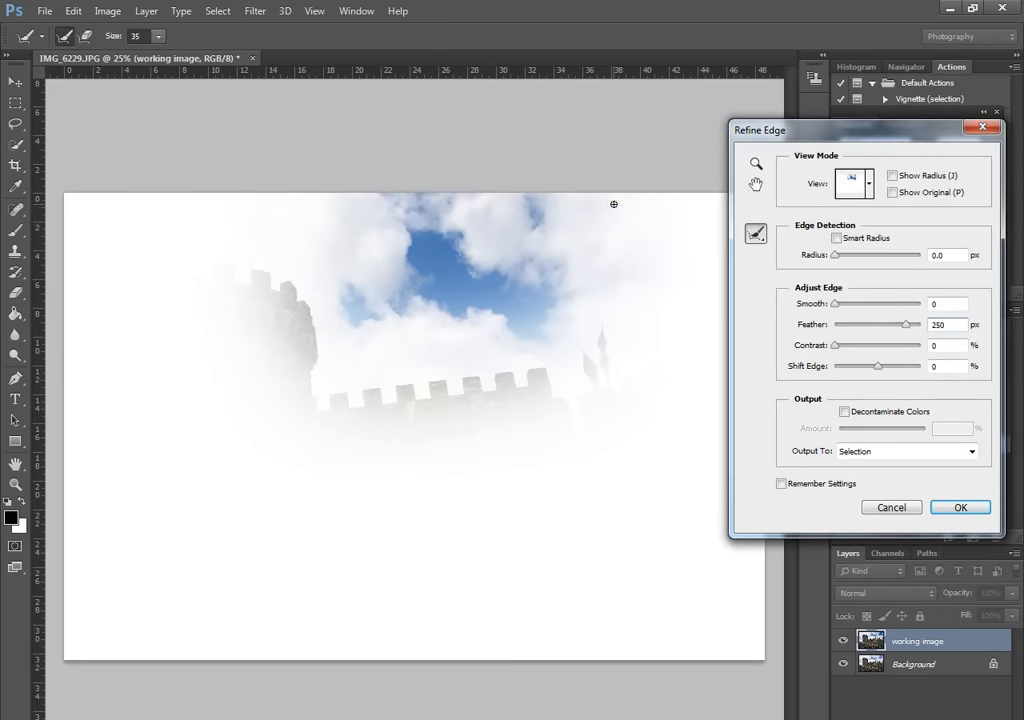
{"action": "left_click", "coordinate": [962, 508]}
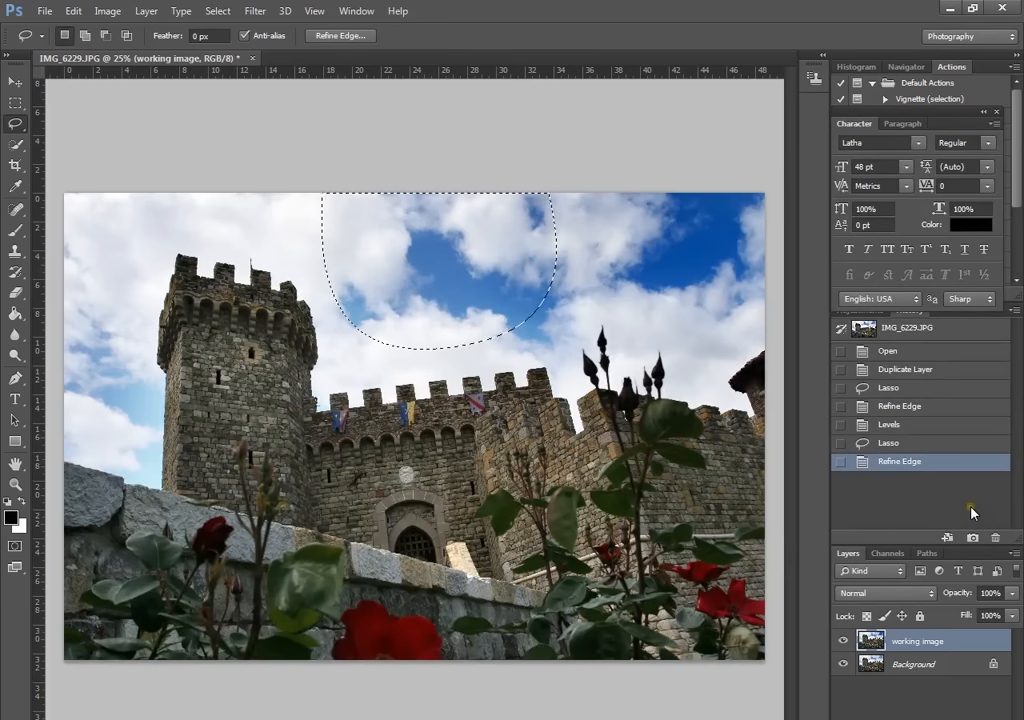
Darken the selected upper-middle sky with a Levels adjustment, setting the black input level to 45
{"action": "left_click", "coordinate": [106, 13]}
{"action": "mouse_move", "coordinate": [133, 52]}
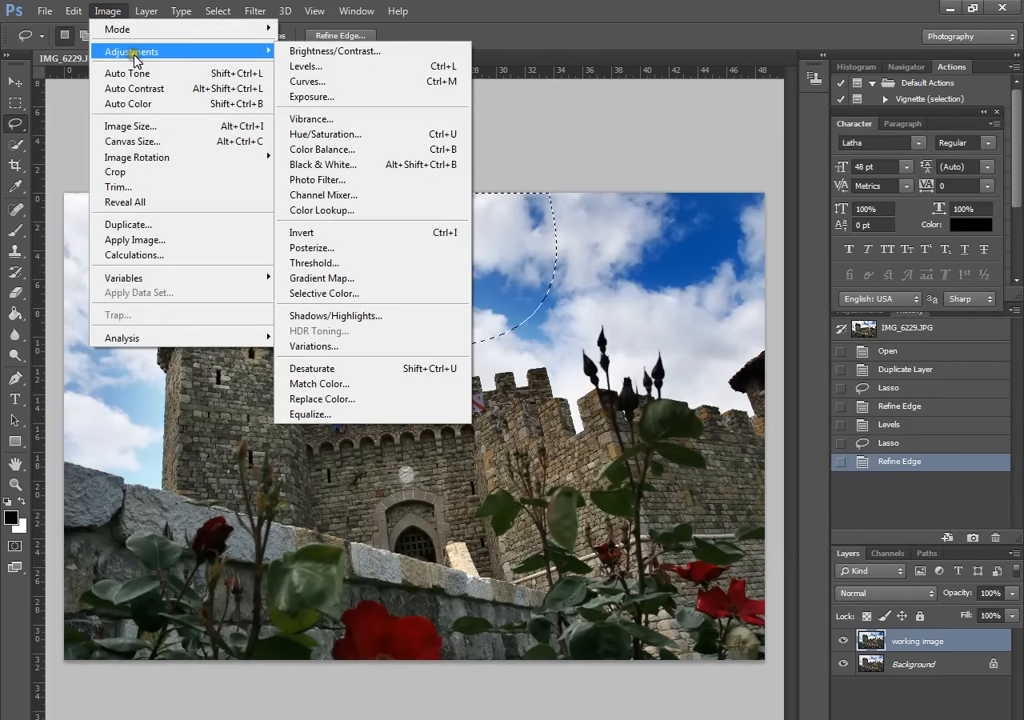
{"action": "left_click", "coordinate": [331, 67]}
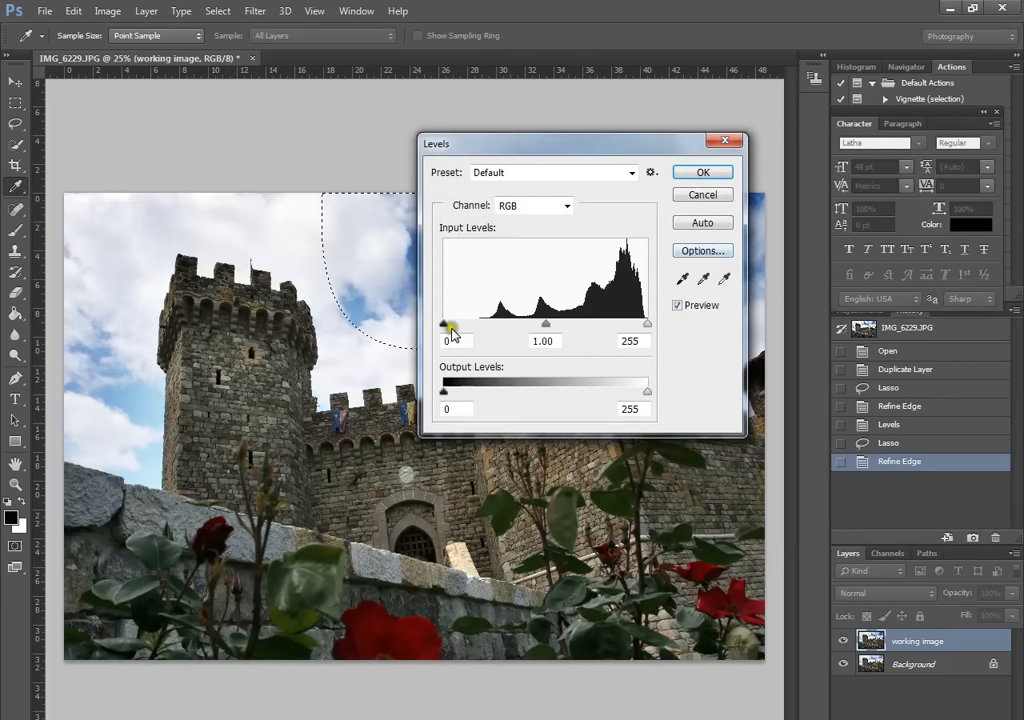
{"action": "left_click_drag", "start_coordinate": [446, 328], "coordinate": [480, 326]}
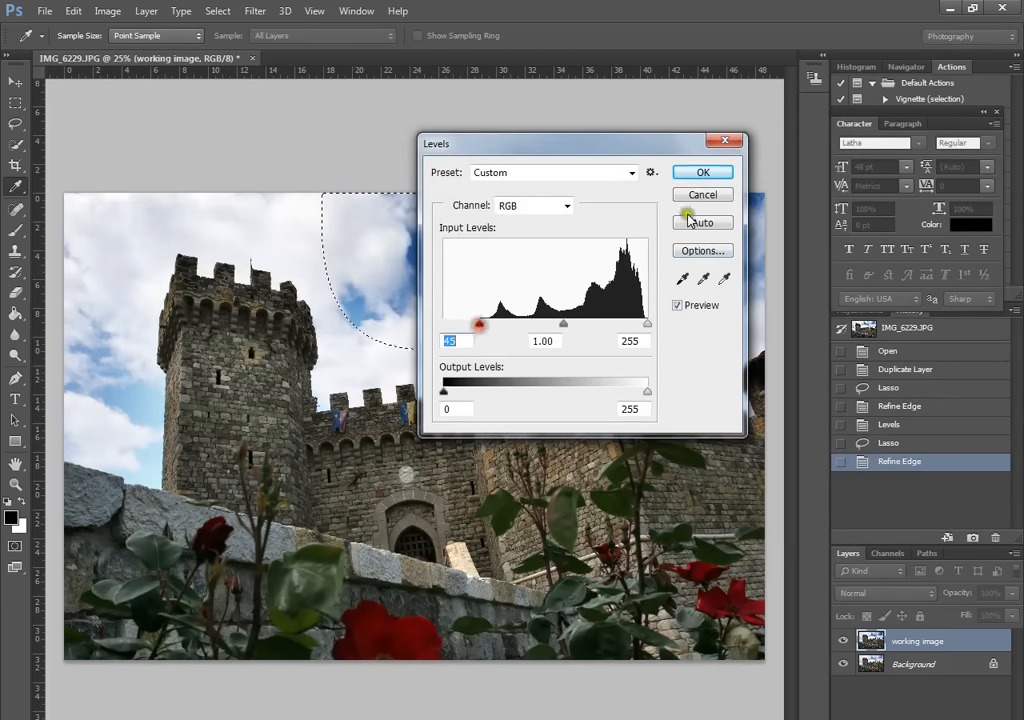
{"action": "left_click", "coordinate": [693, 176]}
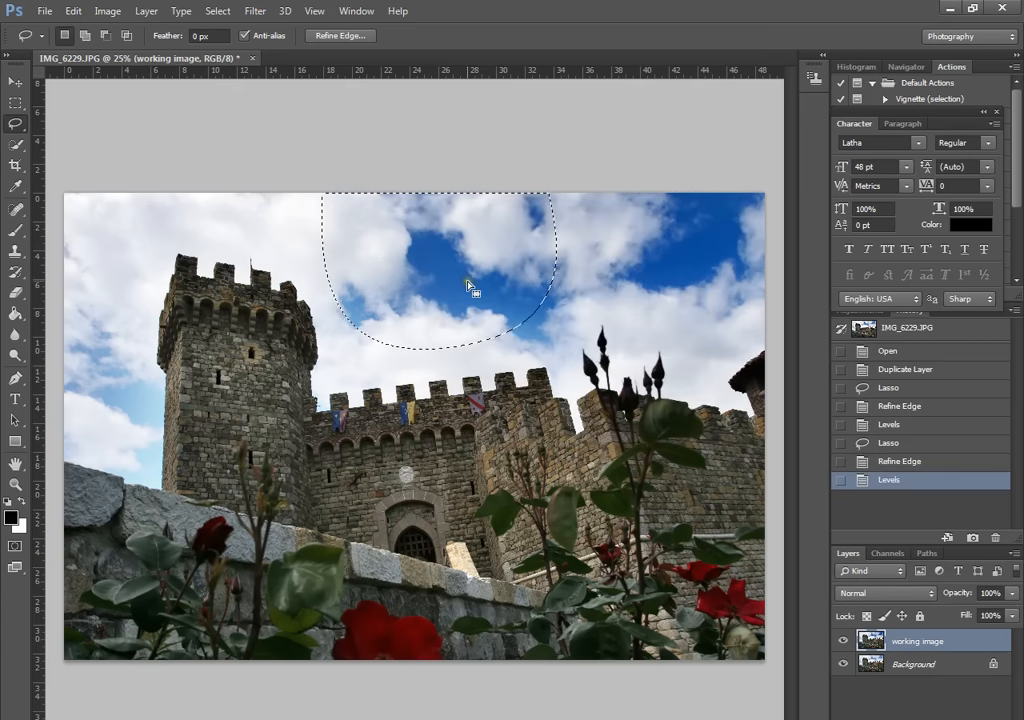
Lasso the upper-left sky above the tower and feather the selection by 250 px with Refine Edge
{"action": "mouse_move", "coordinate": [305, 190]}
{"action": "left_mouse_down"}
{"action": "mouse_move", "coordinate": [82, 185]}
{"action": "mouse_move", "coordinate": [55, 207]}
{"action": "mouse_move", "coordinate": [52, 264]}
{"action": "mouse_move", "coordinate": [87, 298]}
{"action": "mouse_move", "coordinate": [155, 284]}
{"action": "mouse_move", "coordinate": [166, 259]}
{"action": "mouse_move", "coordinate": [208, 236]}
{"action": "mouse_move", "coordinate": [326, 269]}
{"action": "mouse_move", "coordinate": [357, 246]}
{"action": "mouse_move", "coordinate": [347, 197]}
{"action": "mouse_move", "coordinate": [277, 182]}
{"action": "mouse_move", "coordinate": [75, 183]}
{"action": "left_mouse_up"}
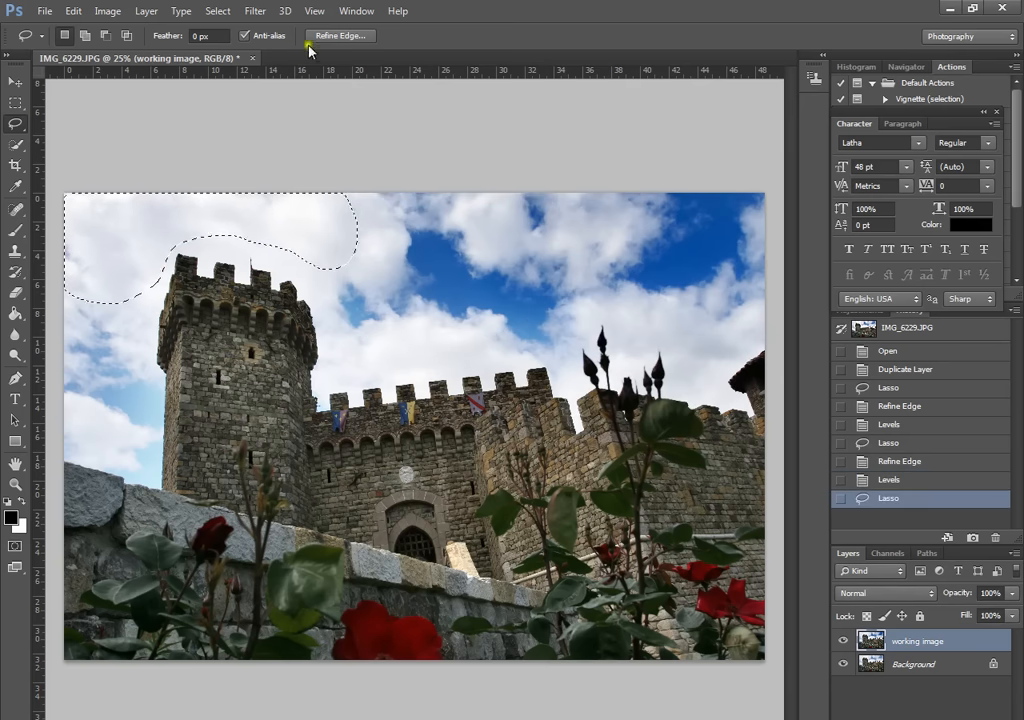
{"action": "left_click", "coordinate": [345, 35]}
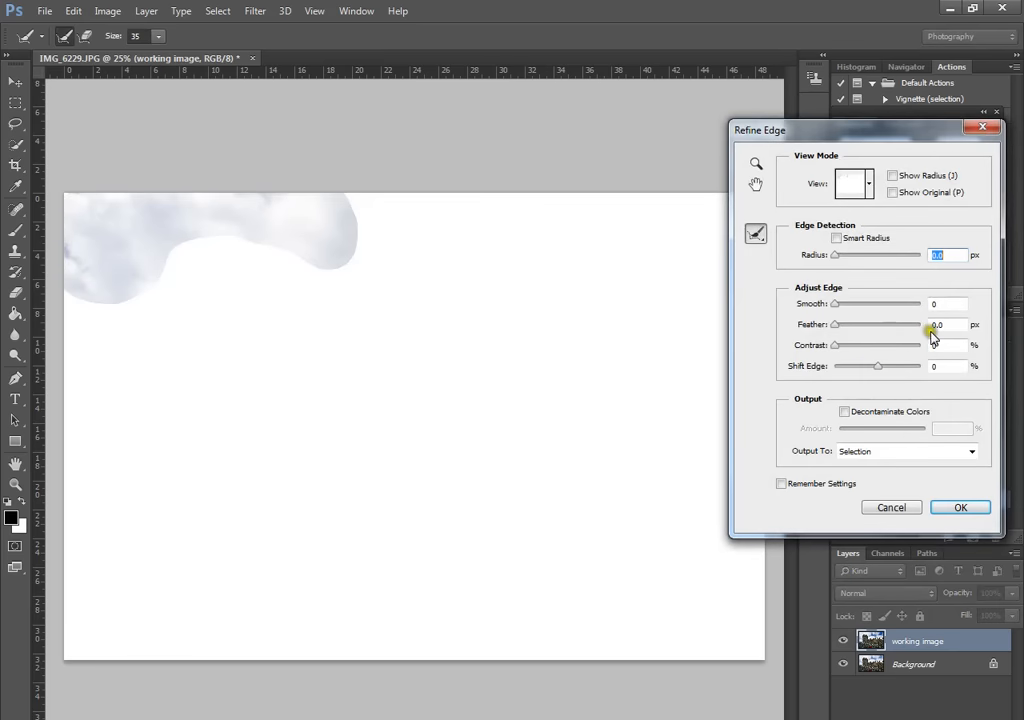
{"action": "left_click", "coordinate": [936, 326]}
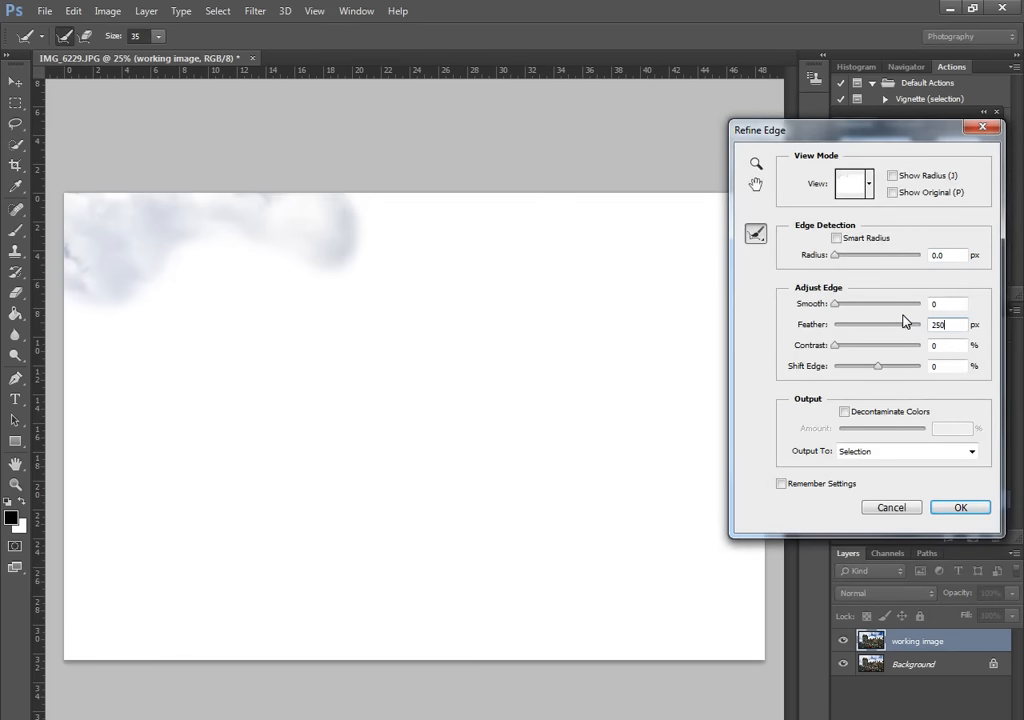
{"action": "left_click", "coordinate": [956, 508]}
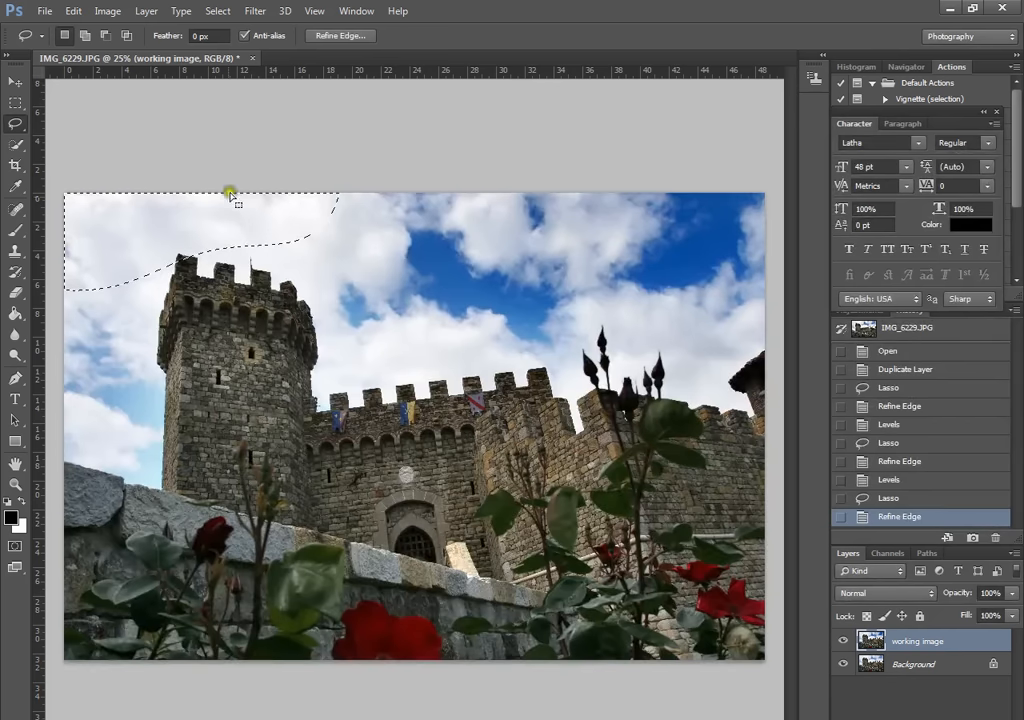
Darken the selected upper-left clouds with a Levels adjustment, setting the black input level to 140
{"action": "left_click", "coordinate": [103, 13]}
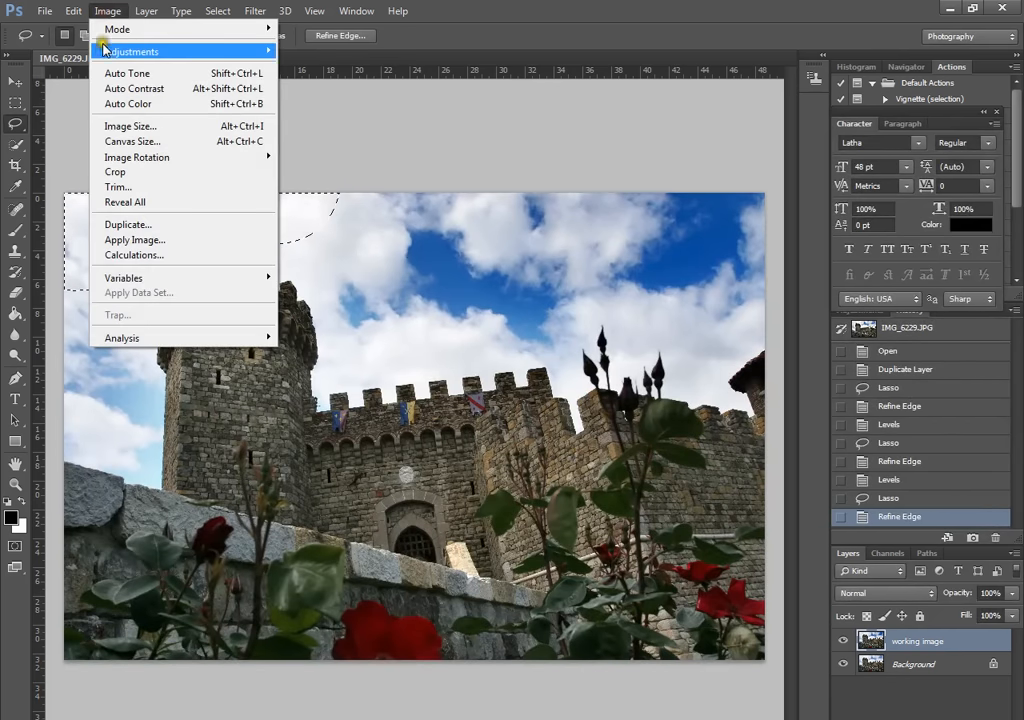
{"action": "mouse_move", "coordinate": [106, 50]}
{"action": "left_click", "coordinate": [305, 66]}
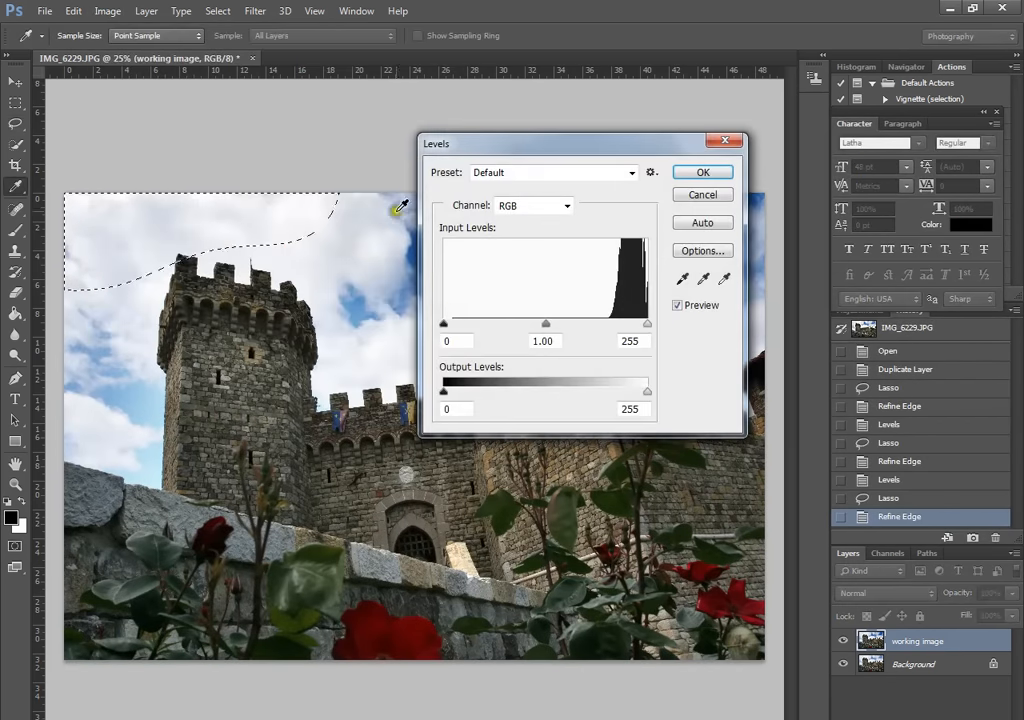
{"action": "left_click_drag", "start_coordinate": [443, 323], "coordinate": [555, 323]}
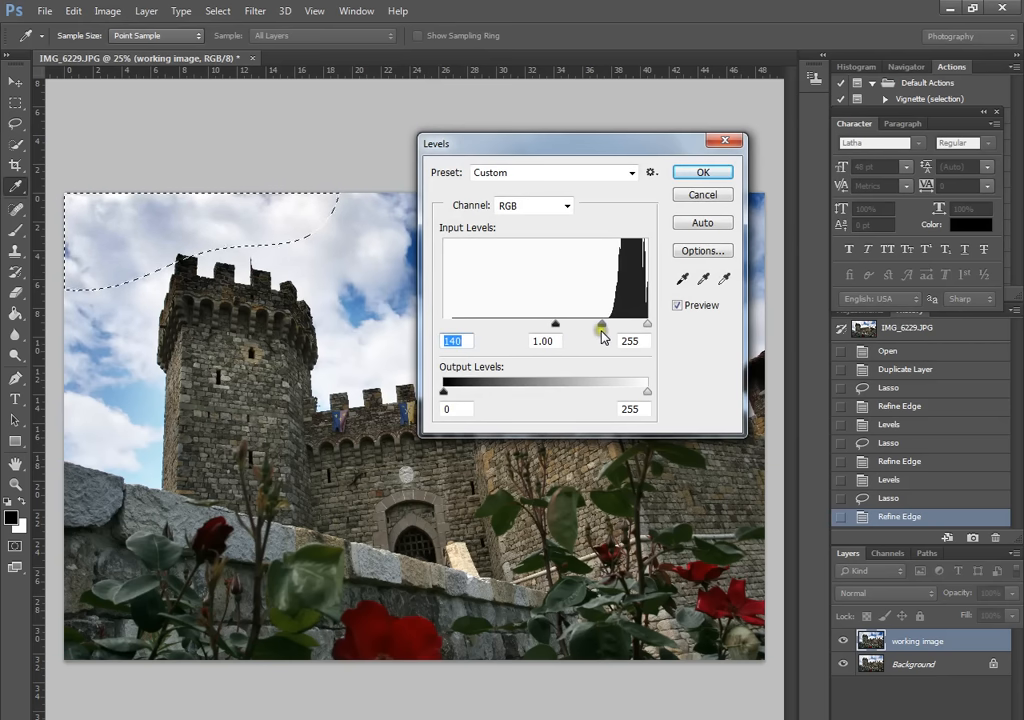
{"action": "left_click", "coordinate": [710, 172]}
{"action": "key", "text": "l"}
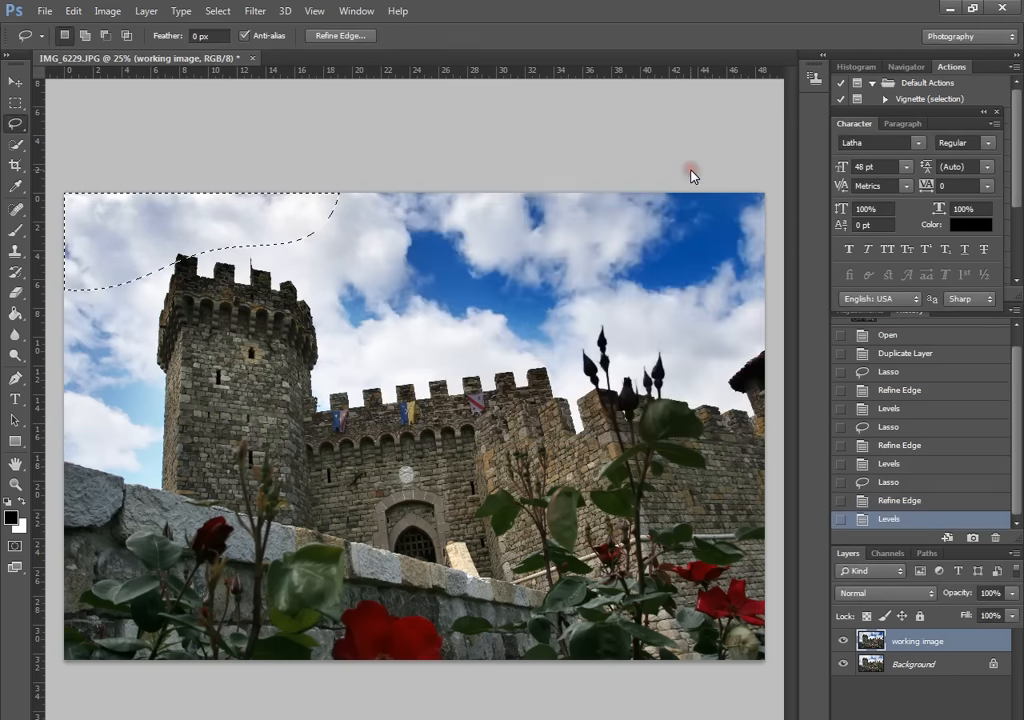
Lasso the strip of sky left of the tower and feather the selection by 250 px with Refine Edge
{"action": "mouse_move", "coordinate": [143, 296]}
{"action": "left_mouse_down"}
{"action": "mouse_move", "coordinate": [100, 290]}
{"action": "mouse_move", "coordinate": [57, 366]}
{"action": "mouse_move", "coordinate": [78, 452]}
{"action": "mouse_move", "coordinate": [144, 472]}
{"action": "mouse_move", "coordinate": [146, 298]}
{"action": "left_mouse_up"}
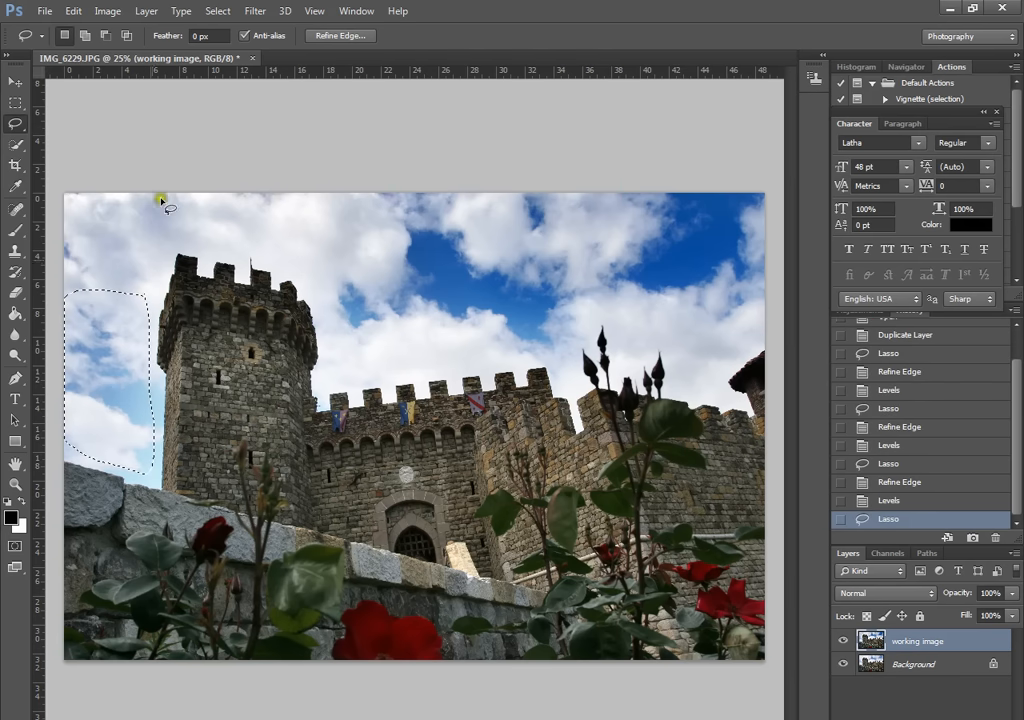
{"action": "left_click", "coordinate": [340, 36]}
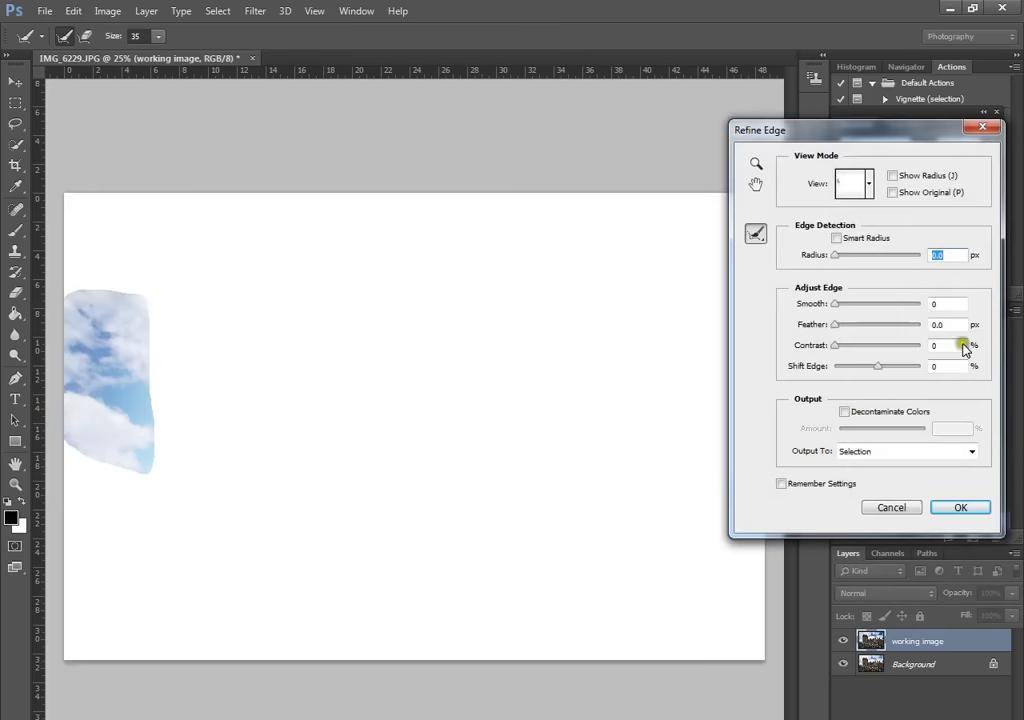
{"action": "left_click", "coordinate": [937, 325]}
{"action": "type", "text": "250"}
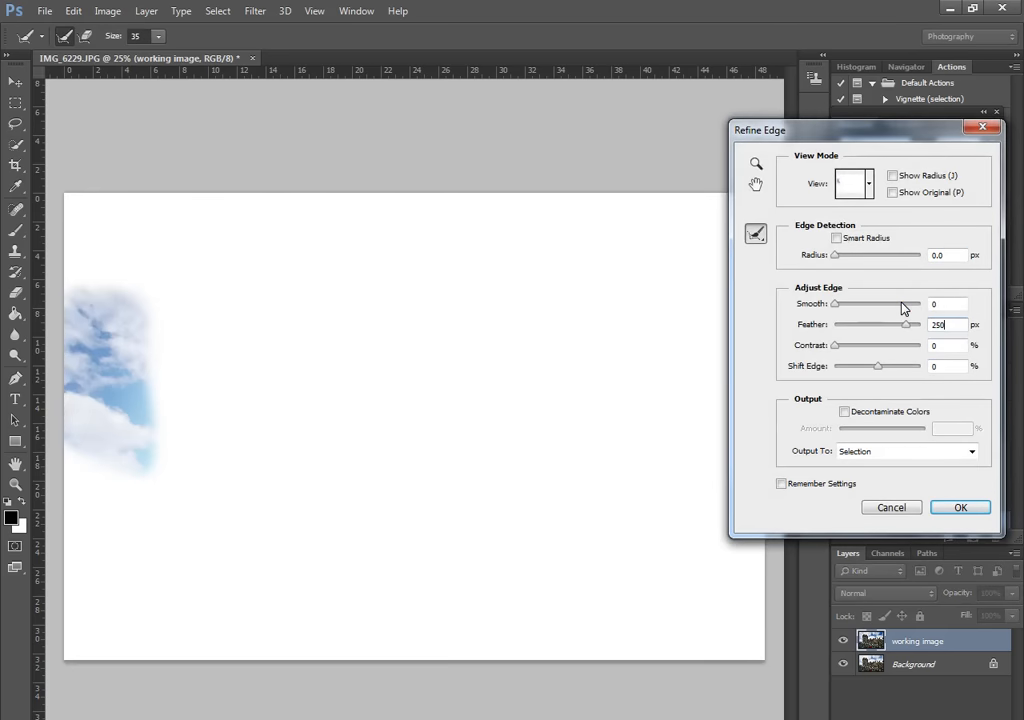
{"action": "left_click", "coordinate": [940, 508]}
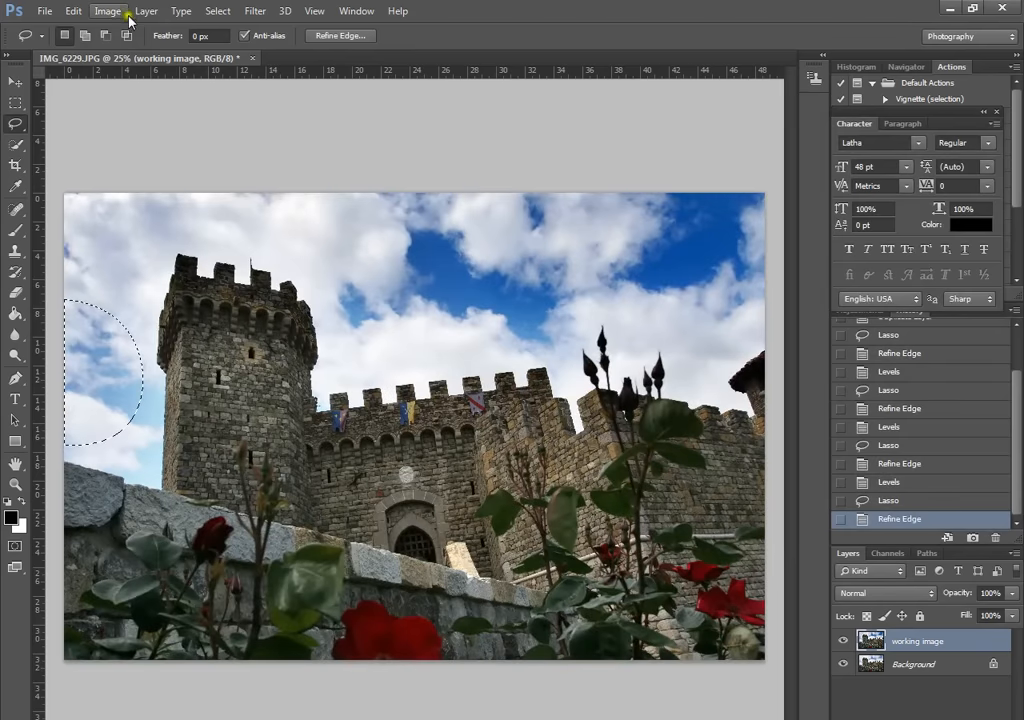
Darken the selected sky left of the tower with Levels at black input level 99, and deselect it
{"action": "left_click", "coordinate": [110, 12]}
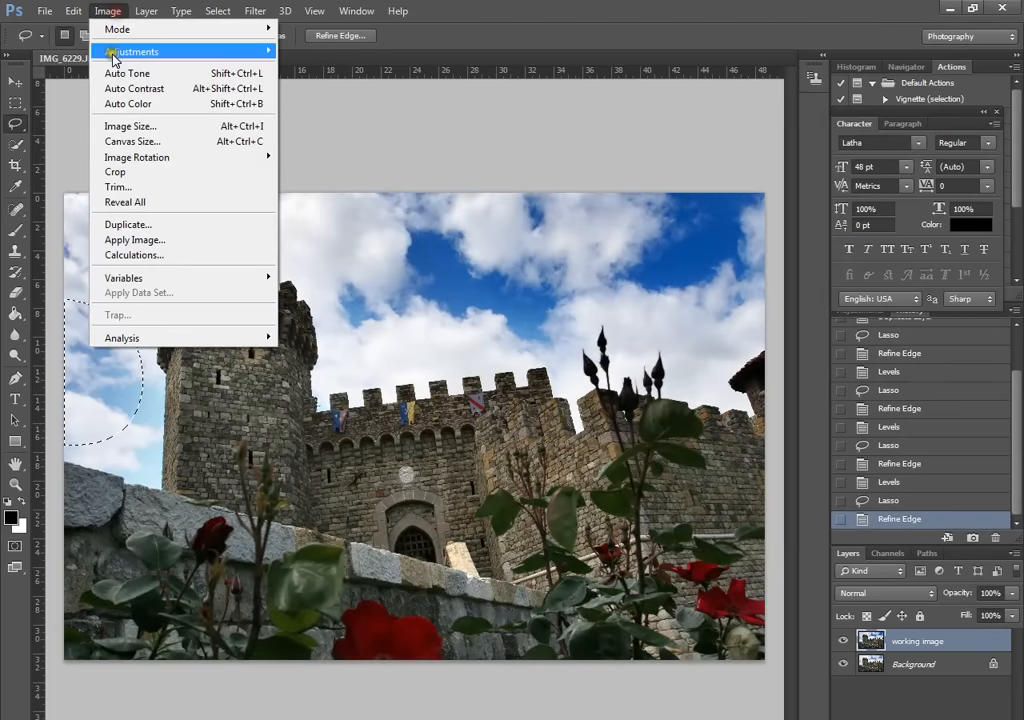
{"action": "mouse_move", "coordinate": [178, 54]}
{"action": "left_click", "coordinate": [326, 68]}
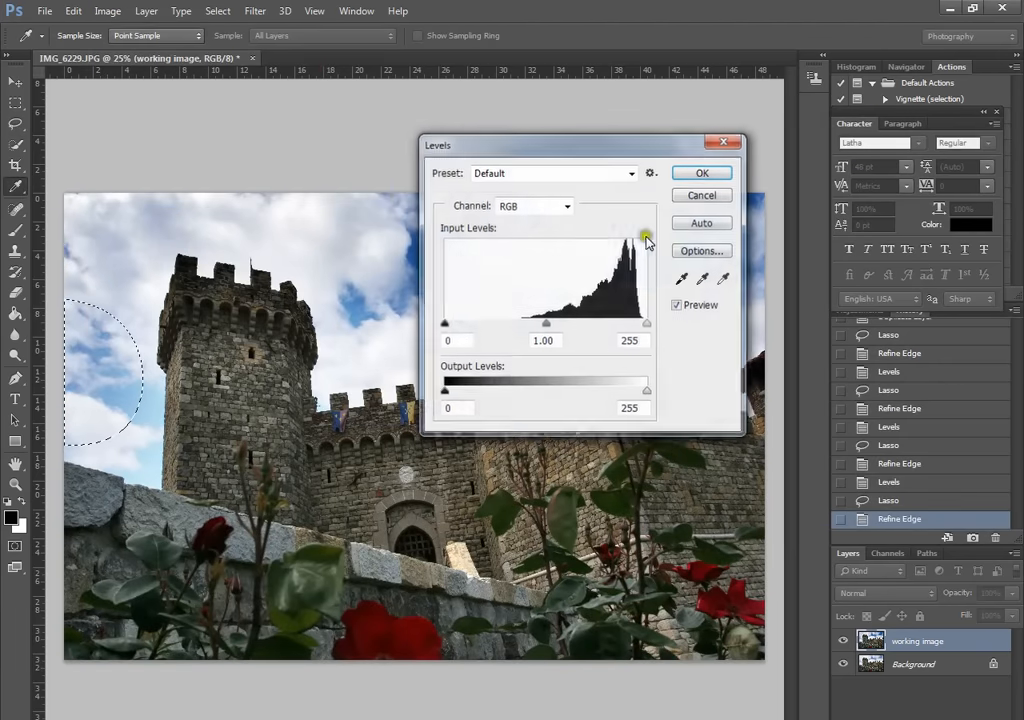
{"action": "left_click_drag", "start_coordinate": [445, 323], "coordinate": [523, 325]}
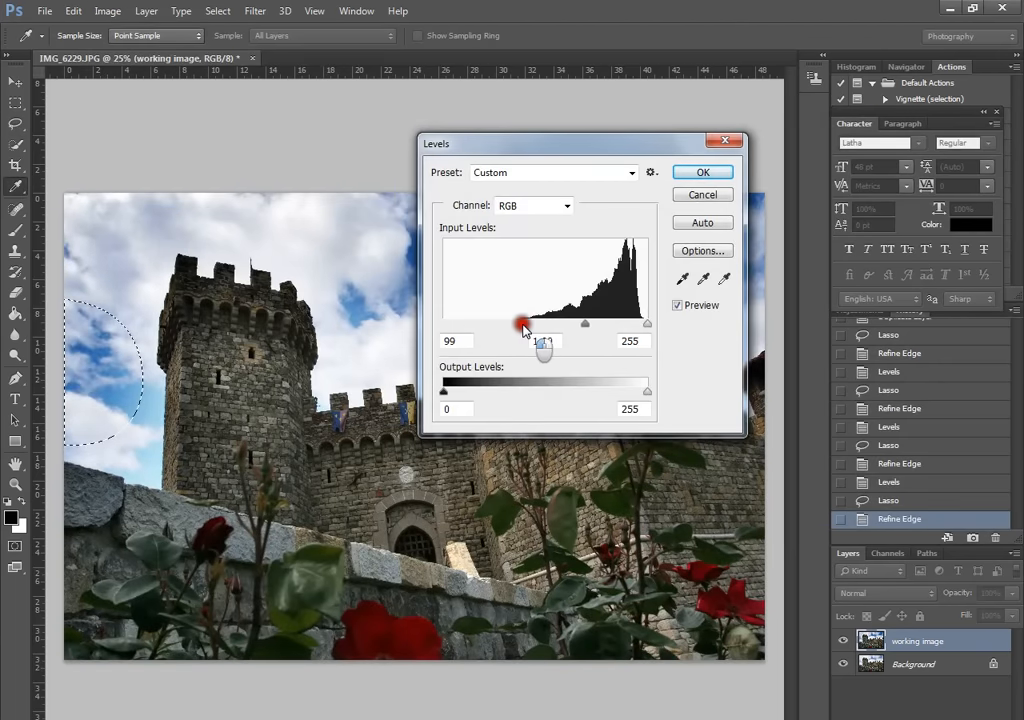
{"action": "left_click", "coordinate": [724, 176]}
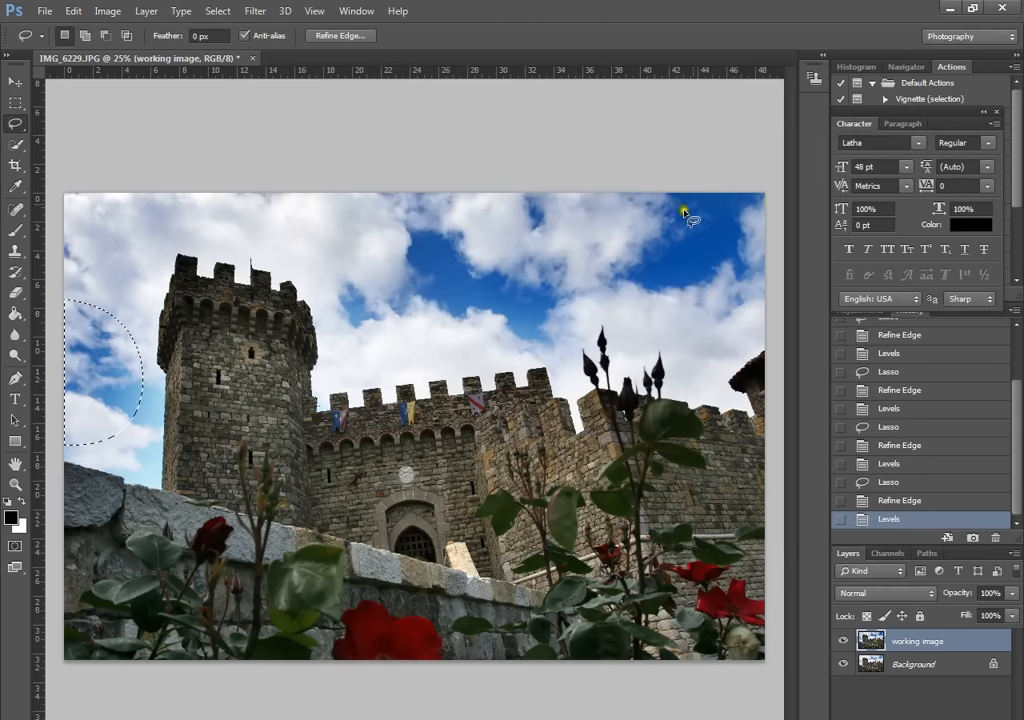
{"action": "left_click", "coordinate": [237, 157]}
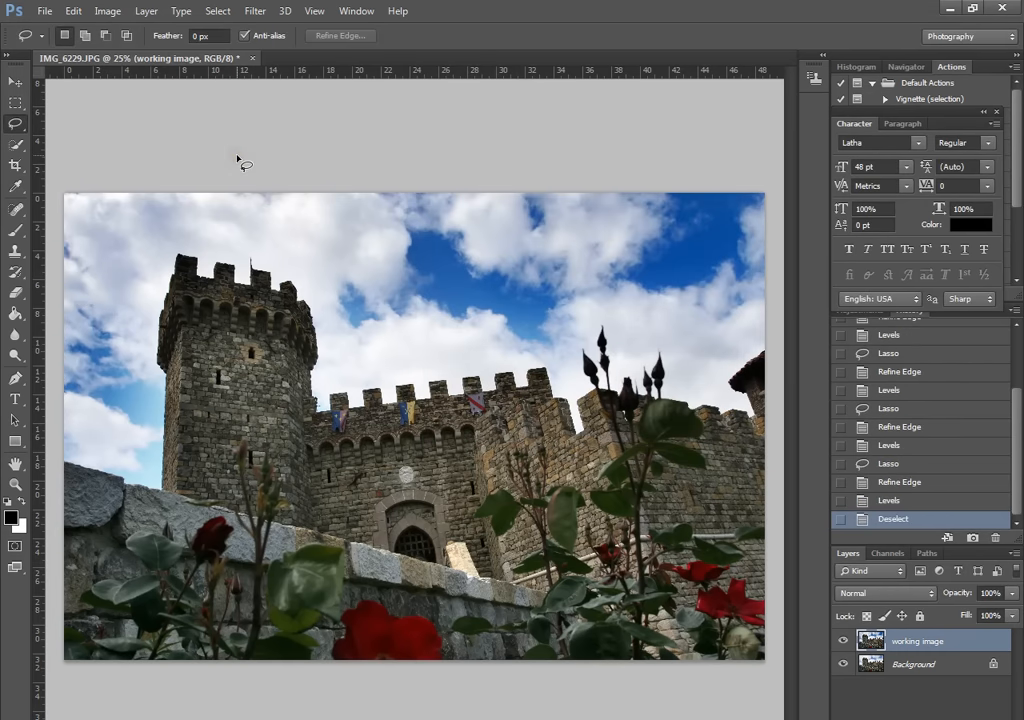
Compare the edited photo with the original by repeatedly hiding and showing the "working image" layer
{"action": "left_click", "coordinate": [847, 640]}
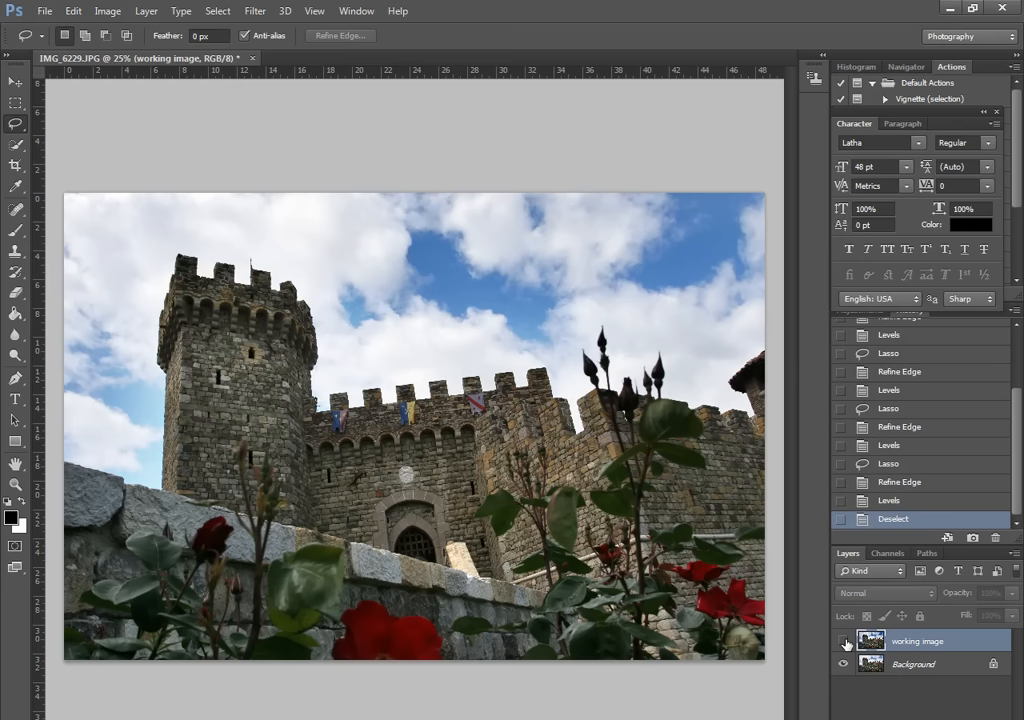
{"action": "left_click", "coordinate": [846, 642]}
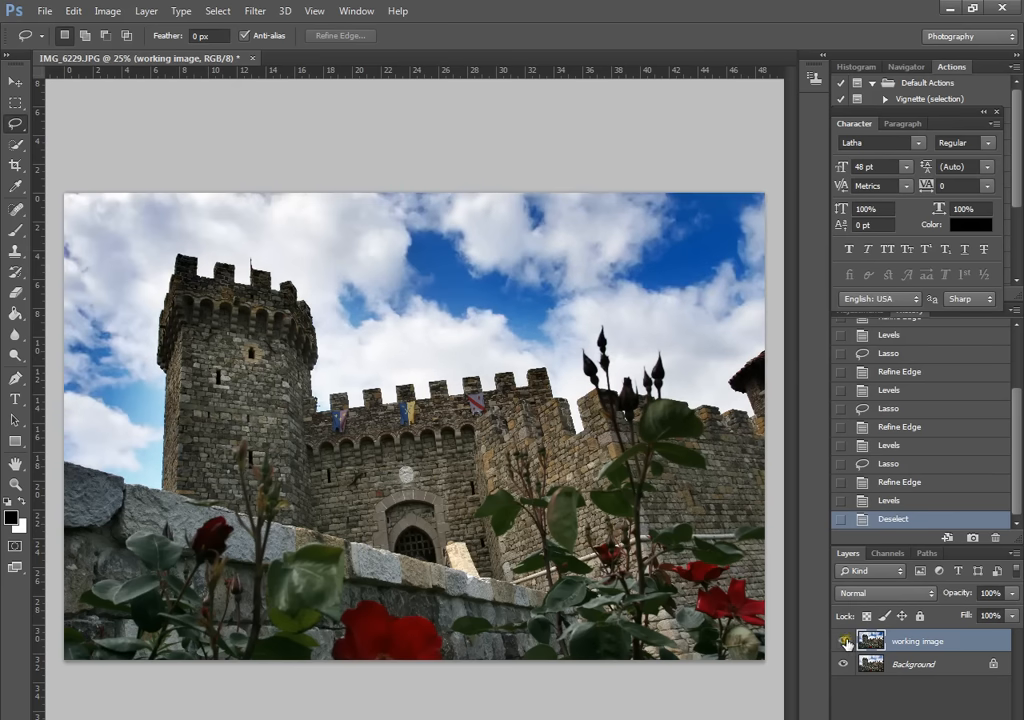
{"action": "left_click", "coordinate": [846, 642]}
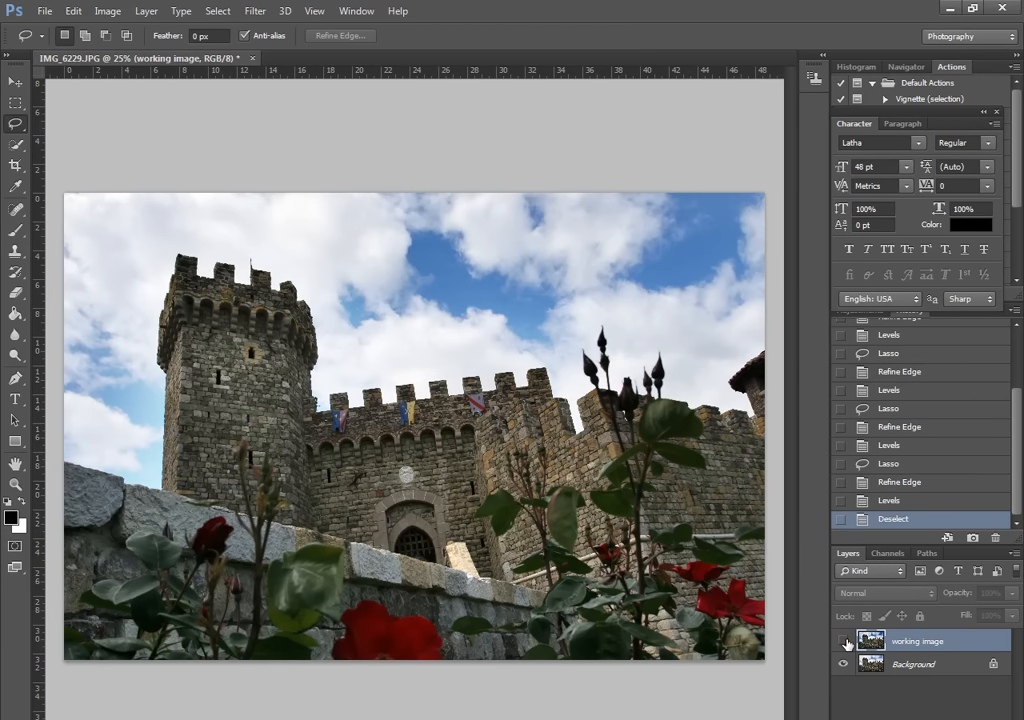
{"action": "left_click", "coordinate": [845, 641]}
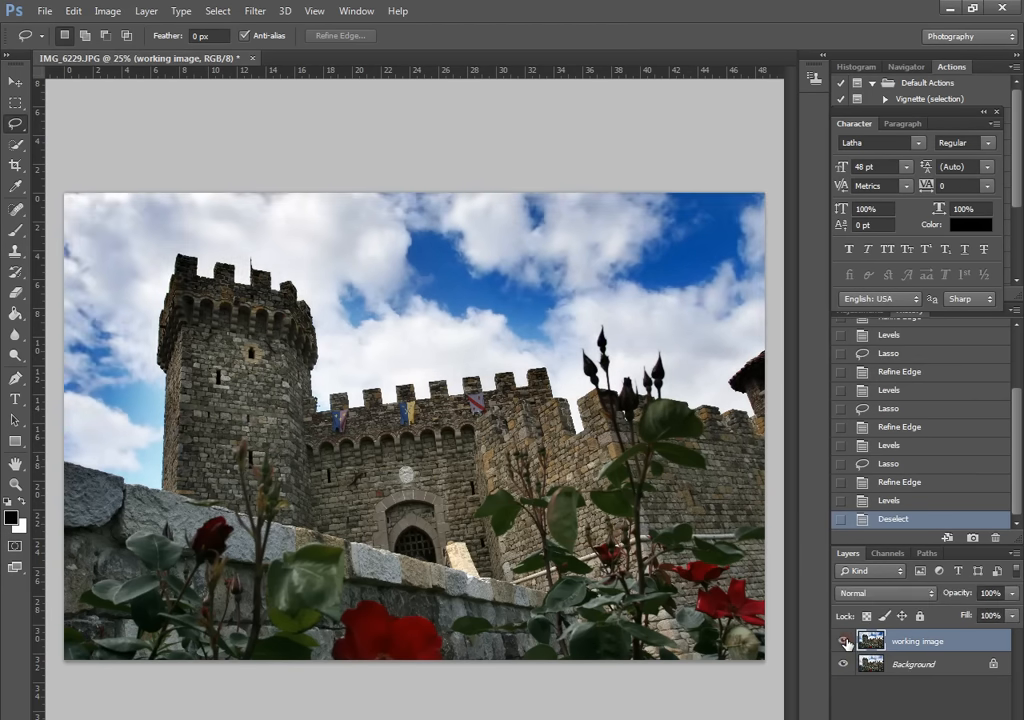
{"action": "left_click", "coordinate": [845, 641]}
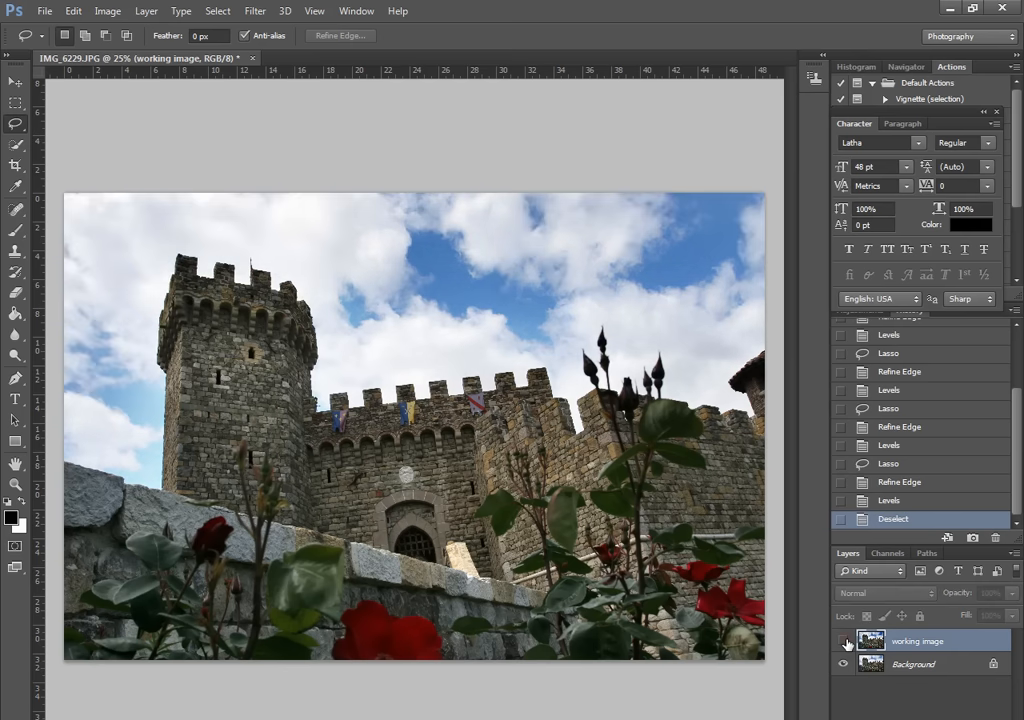
{"action": "left_click", "coordinate": [845, 641]}
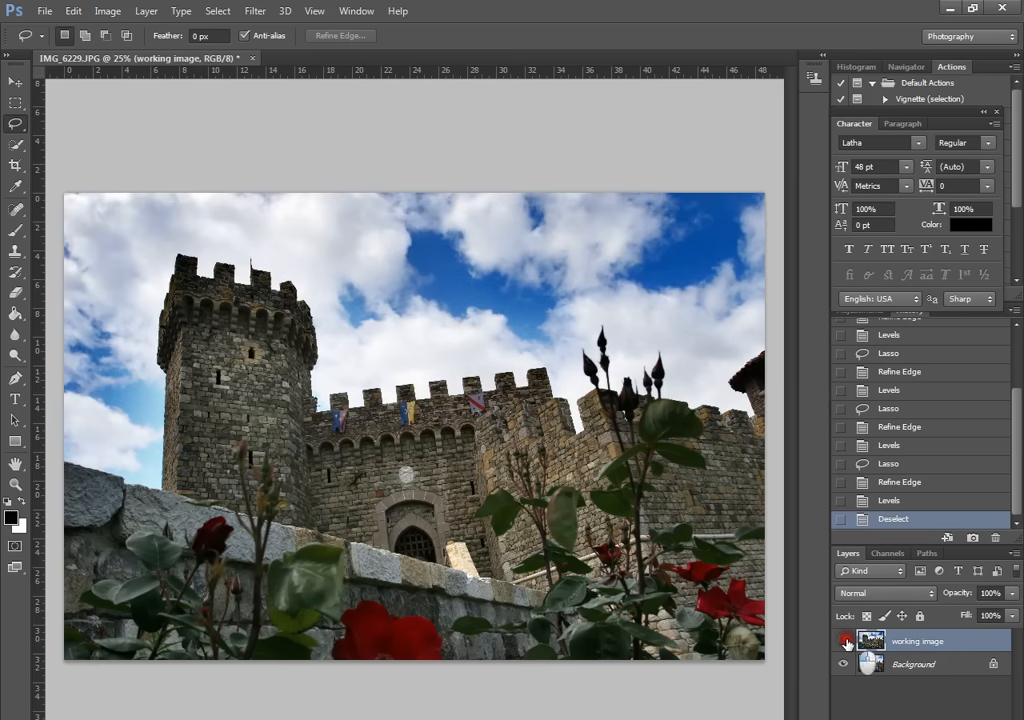
{"action": "left_click", "coordinate": [845, 641]}
{"action": "left_click", "coordinate": [845, 641]}
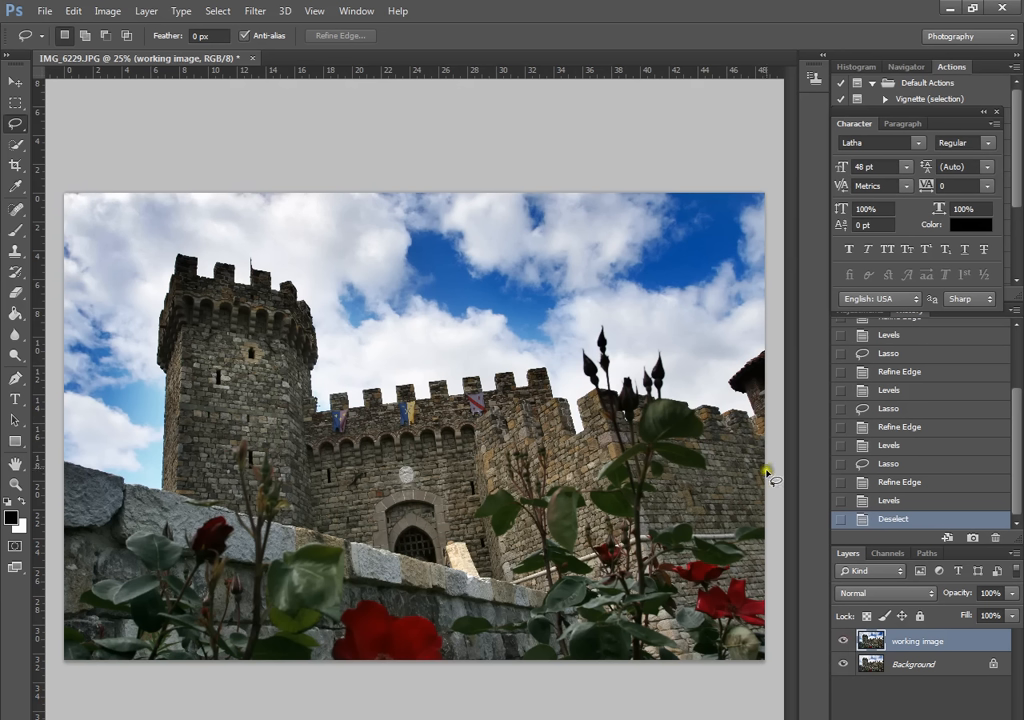
Lasso the lower-right castle wall and roses and feather the selection by 250 px with Refine Edge
{"action": "mouse_move", "coordinate": [770, 437]}
{"action": "left_mouse_down"}
{"action": "mouse_move", "coordinate": [614, 415]}
{"action": "mouse_move", "coordinate": [563, 462]}
{"action": "mouse_move", "coordinate": [527, 570]}
{"action": "mouse_move", "coordinate": [562, 652]}
{"action": "mouse_move", "coordinate": [639, 680]}
{"action": "mouse_move", "coordinate": [727, 679]}
{"action": "mouse_move", "coordinate": [794, 630]}
{"action": "mouse_move", "coordinate": [802, 529]}
{"action": "mouse_move", "coordinate": [742, 432]}
{"action": "left_mouse_up"}
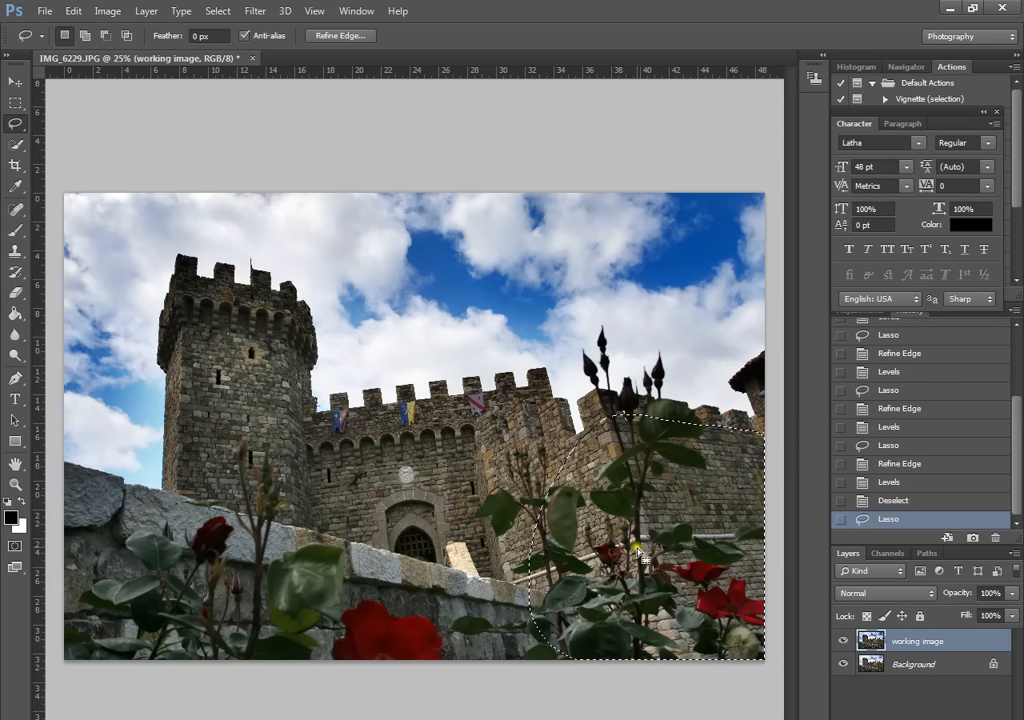
{"action": "left_click", "coordinate": [325, 36]}
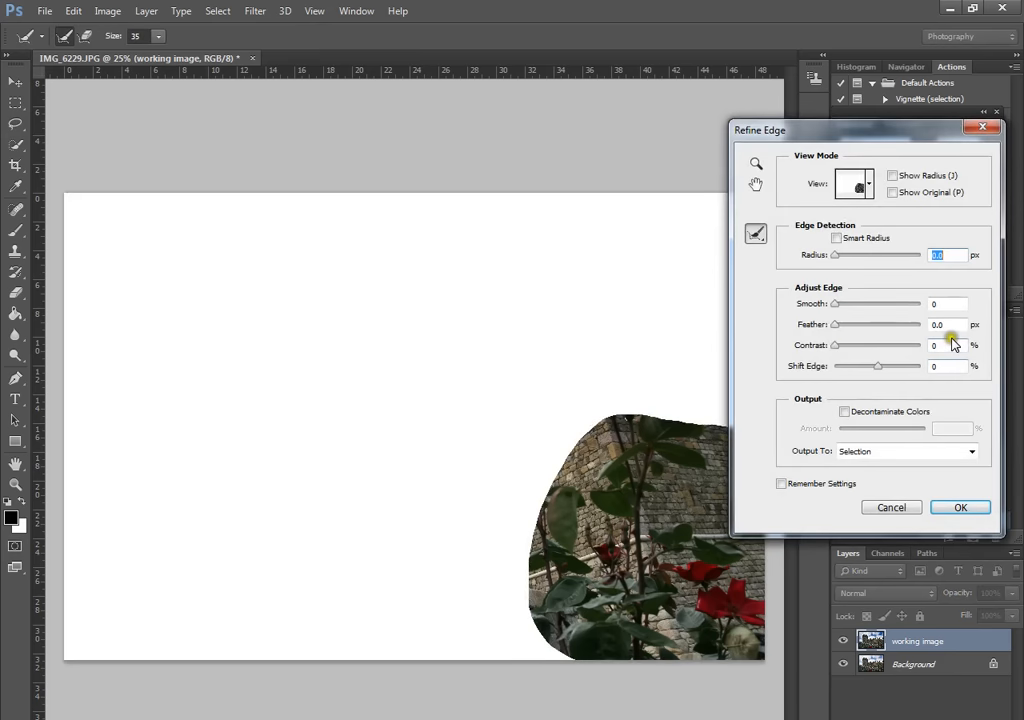
{"action": "left_click", "coordinate": [940, 325]}
{"action": "type", "text": "25"}
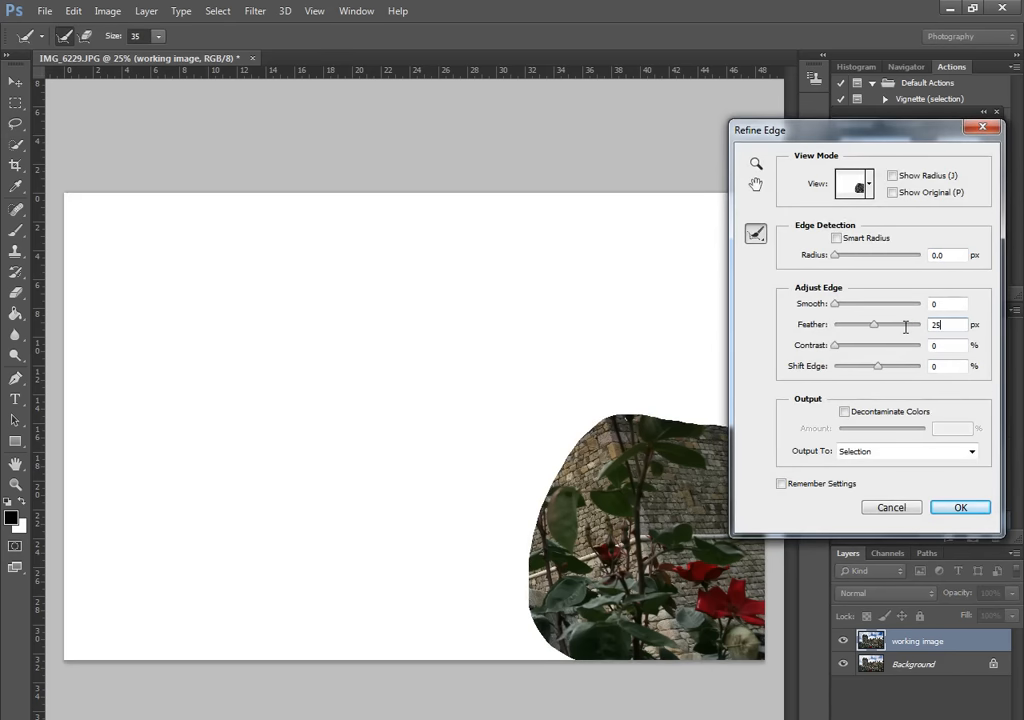
{"action": "type", "text": "0"}
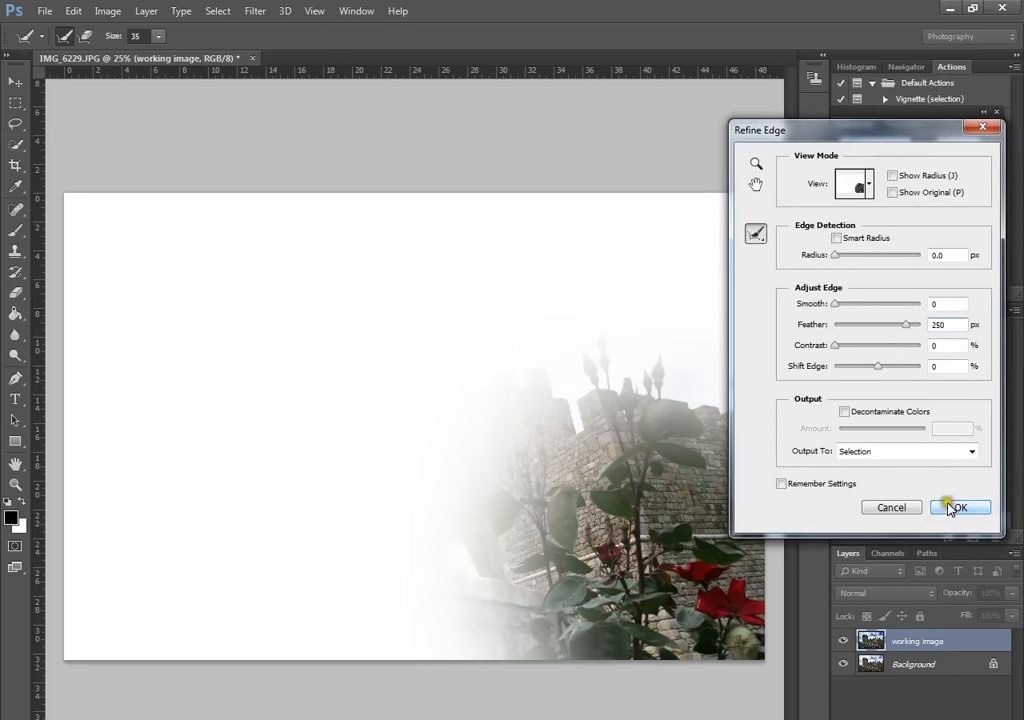
{"action": "left_click", "coordinate": [951, 508]}
Brighten the selected lower-right wall and roses with a Levels adjustment, setting the white input level to 178
{"action": "left_click", "coordinate": [108, 11]}
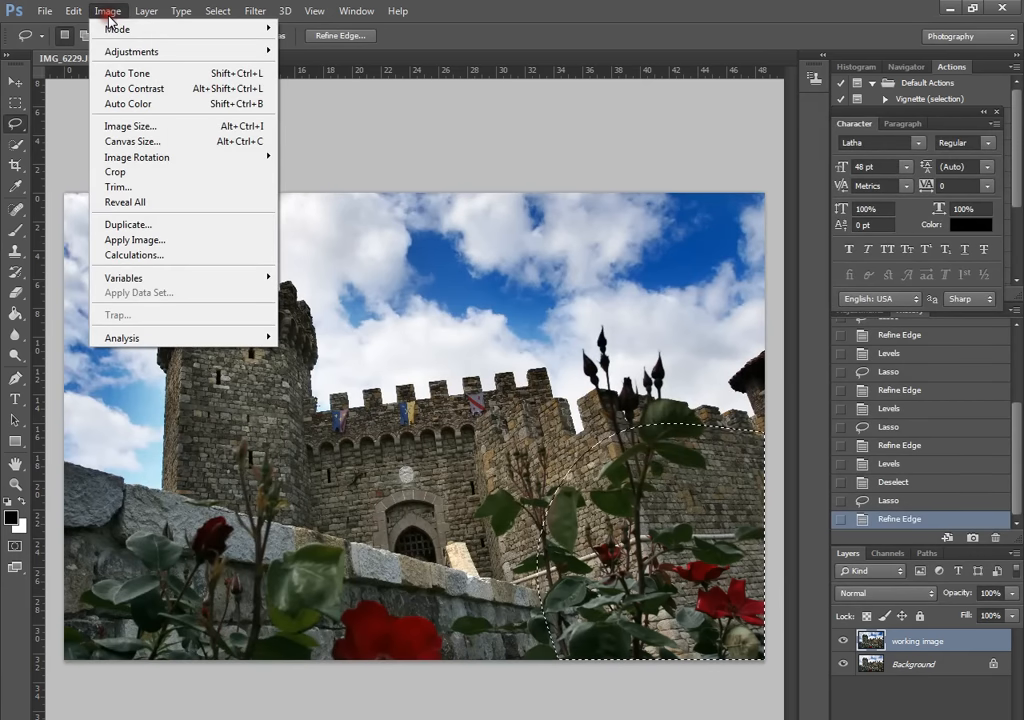
{"action": "mouse_move", "coordinate": [192, 47]}
{"action": "left_click", "coordinate": [318, 69]}
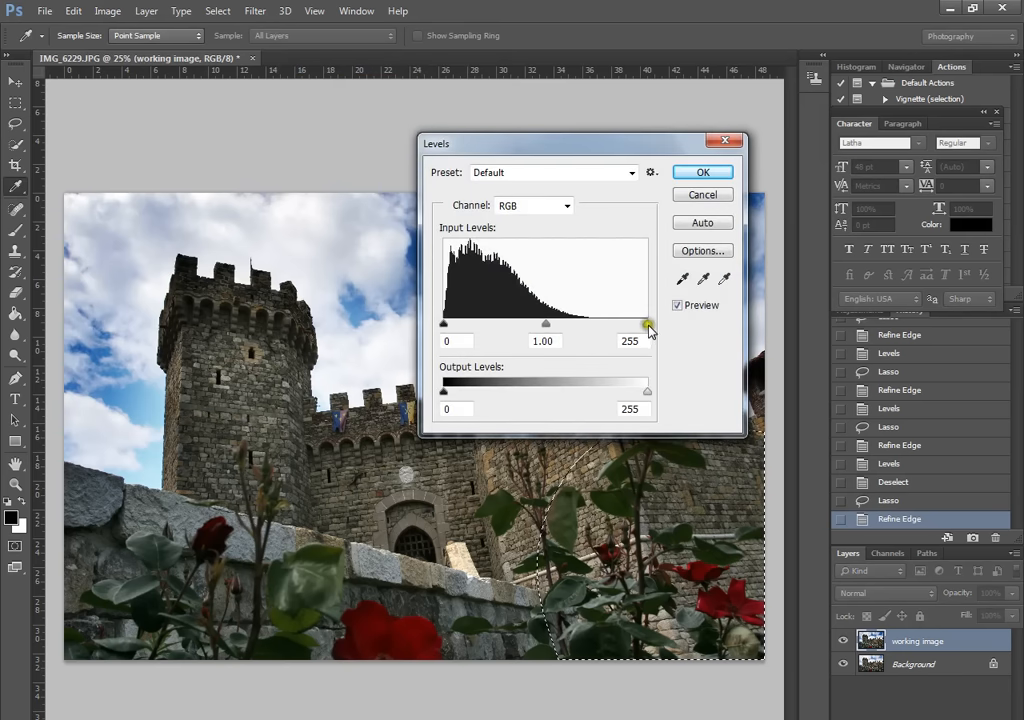
{"action": "left_click_drag", "start_coordinate": [648, 325], "coordinate": [649, 326]}
{"action": "left_click_drag", "start_coordinate": [602, 327], "coordinate": [586, 337]}
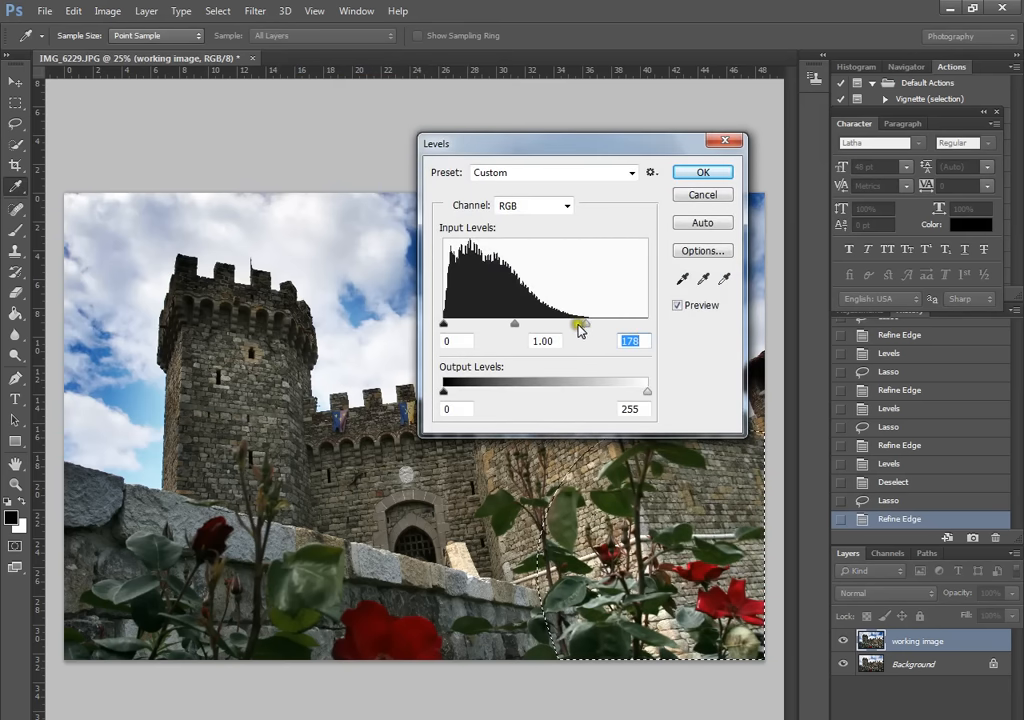
{"action": "left_click_drag", "start_coordinate": [640, 148], "coordinate": [415, 127]}
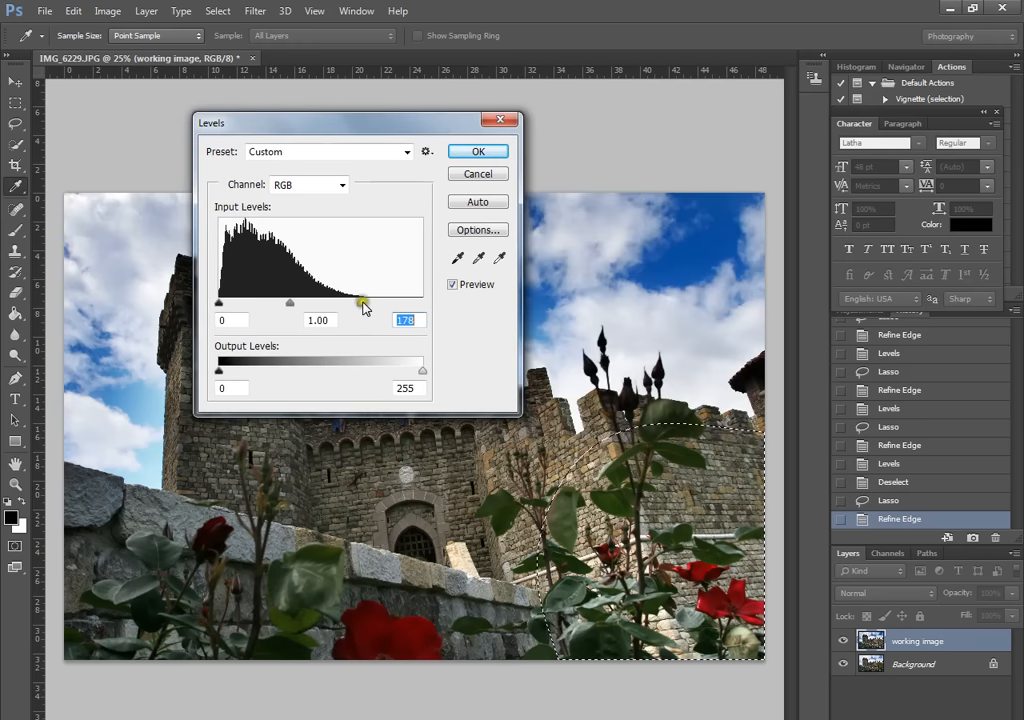
{"action": "left_click", "coordinate": [476, 153]}
Lasso the central castle wall around the gate down to the red rose and feather the selection by 250 px
{"action": "mouse_move", "coordinate": [565, 458]}
{"action": "left_mouse_down"}
{"action": "mouse_move", "coordinate": [427, 410]}
{"action": "mouse_move", "coordinate": [376, 415]}
{"action": "mouse_move", "coordinate": [325, 477]}
{"action": "mouse_move", "coordinate": [345, 619]}
{"action": "mouse_move", "coordinate": [459, 667]}
{"action": "mouse_move", "coordinate": [587, 633]}
{"action": "mouse_move", "coordinate": [565, 461]}
{"action": "left_mouse_up"}
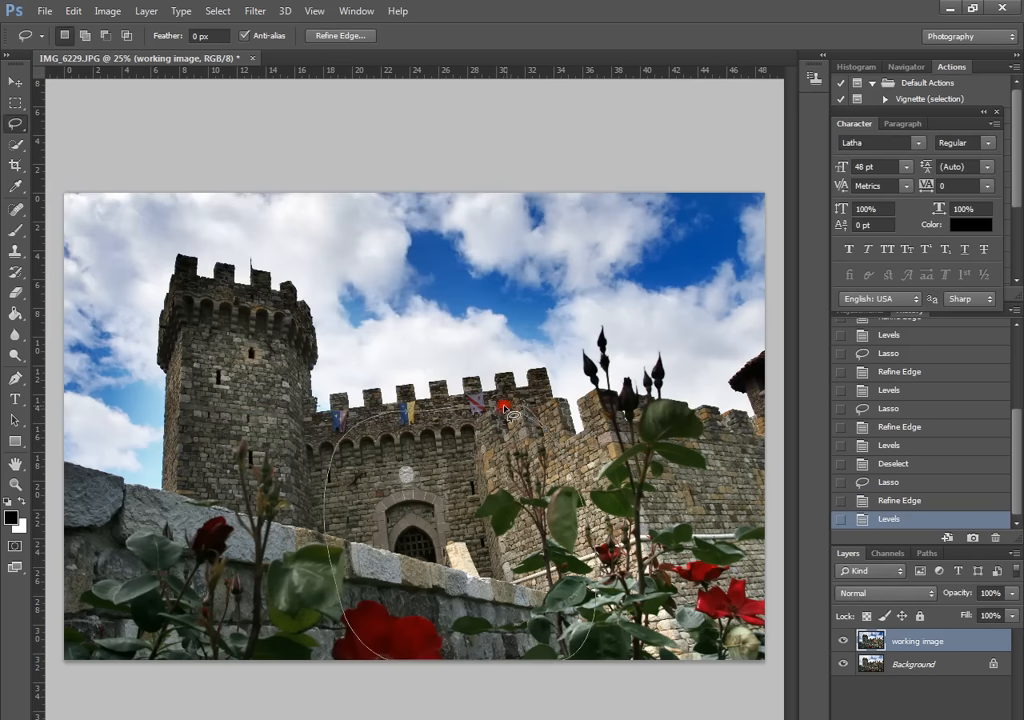
{"action": "left_click", "coordinate": [337, 37]}
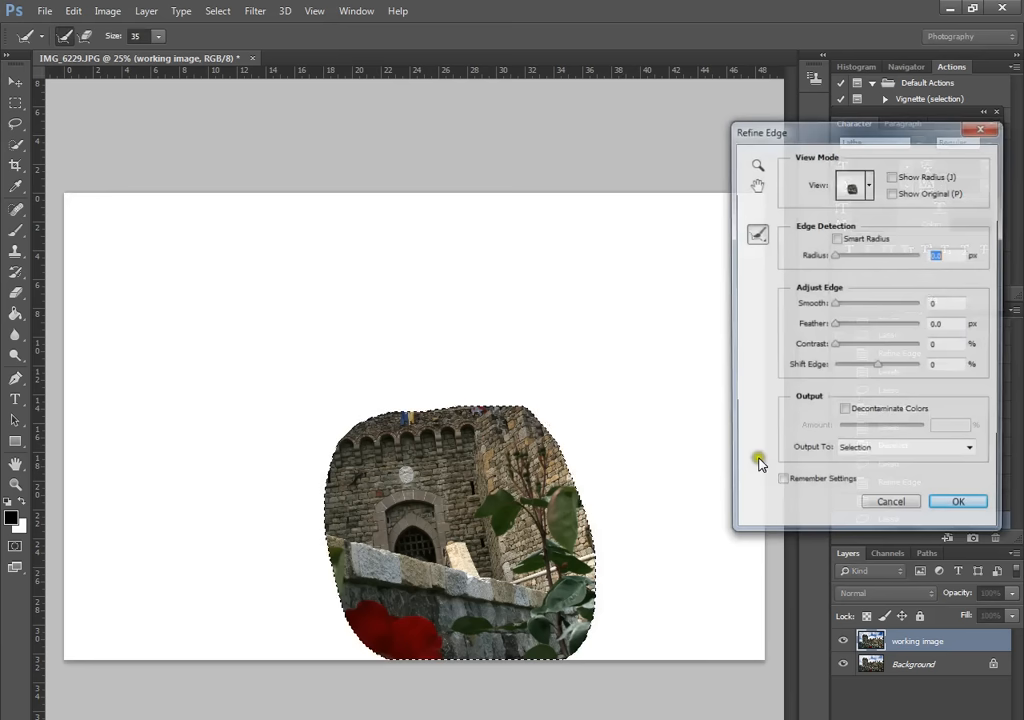
{"action": "left_click", "coordinate": [920, 322]}
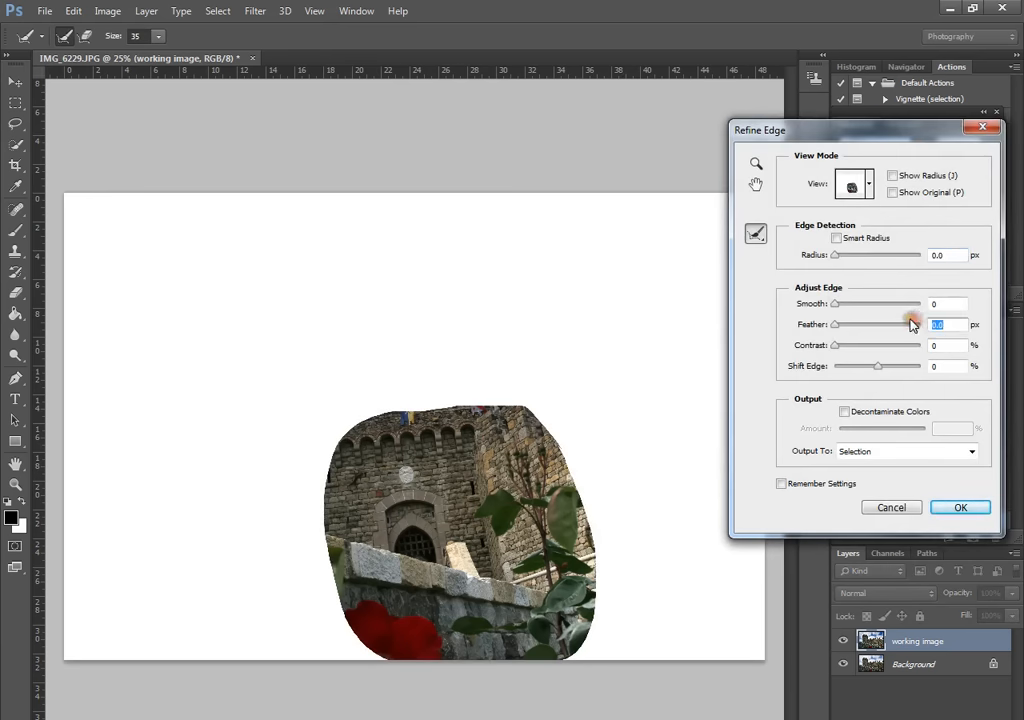
{"action": "type", "text": "250"}
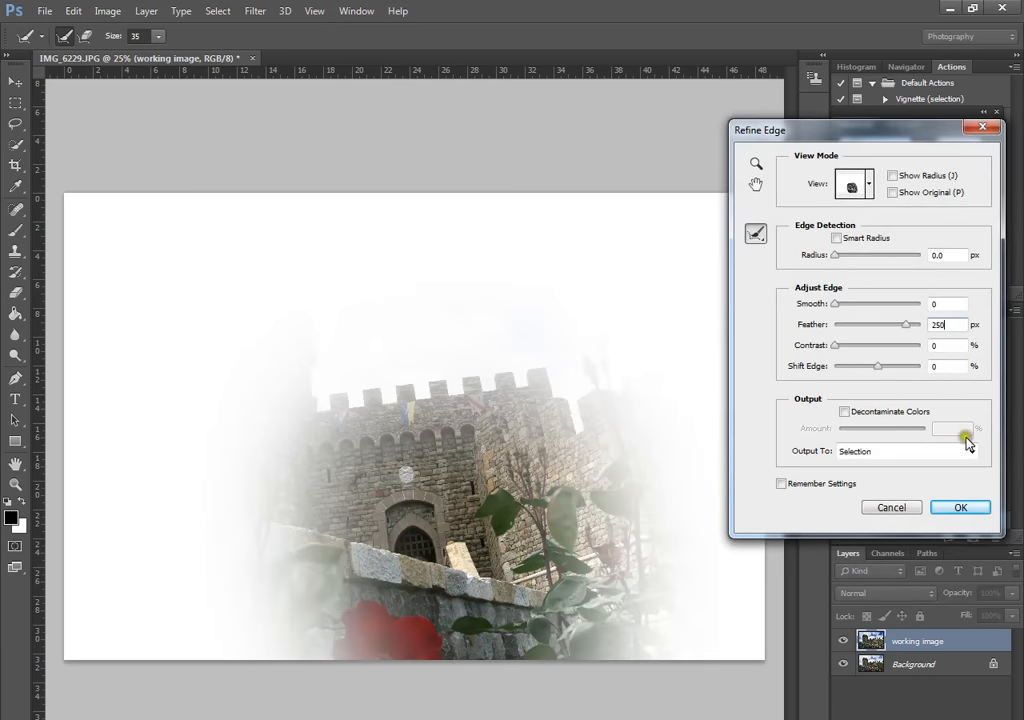
{"action": "left_click", "coordinate": [968, 507]}
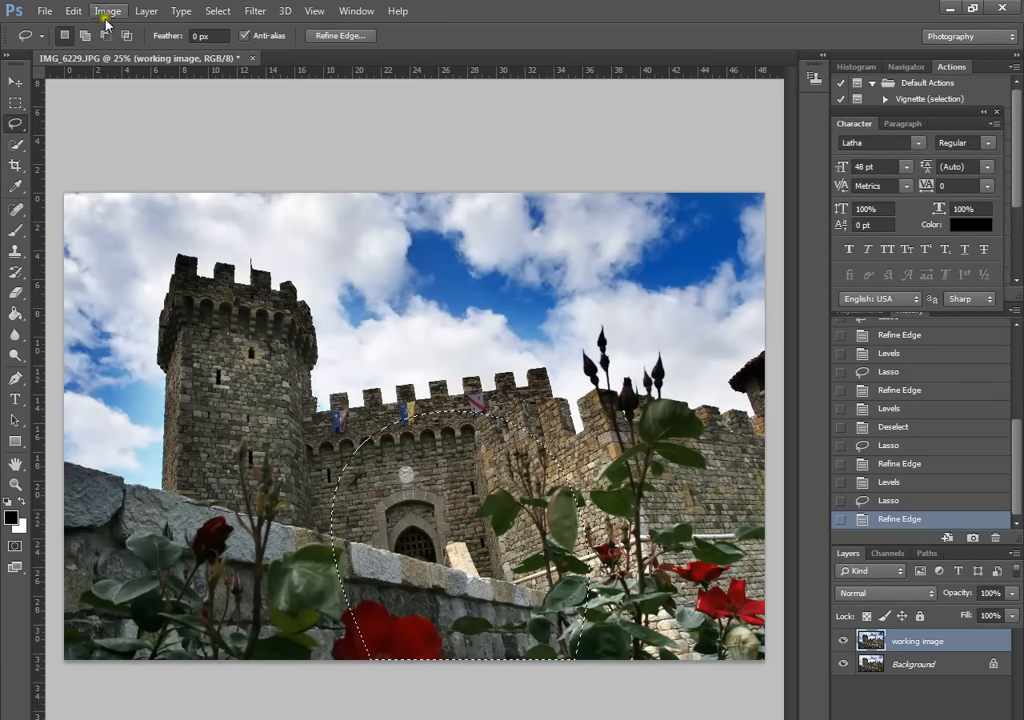
Brighten the selected gate area with a Levels adjustment, setting the white input level to 187
{"action": "left_click", "coordinate": [107, 11]}
{"action": "mouse_move", "coordinate": [120, 51]}
{"action": "left_click", "coordinate": [299, 64]}
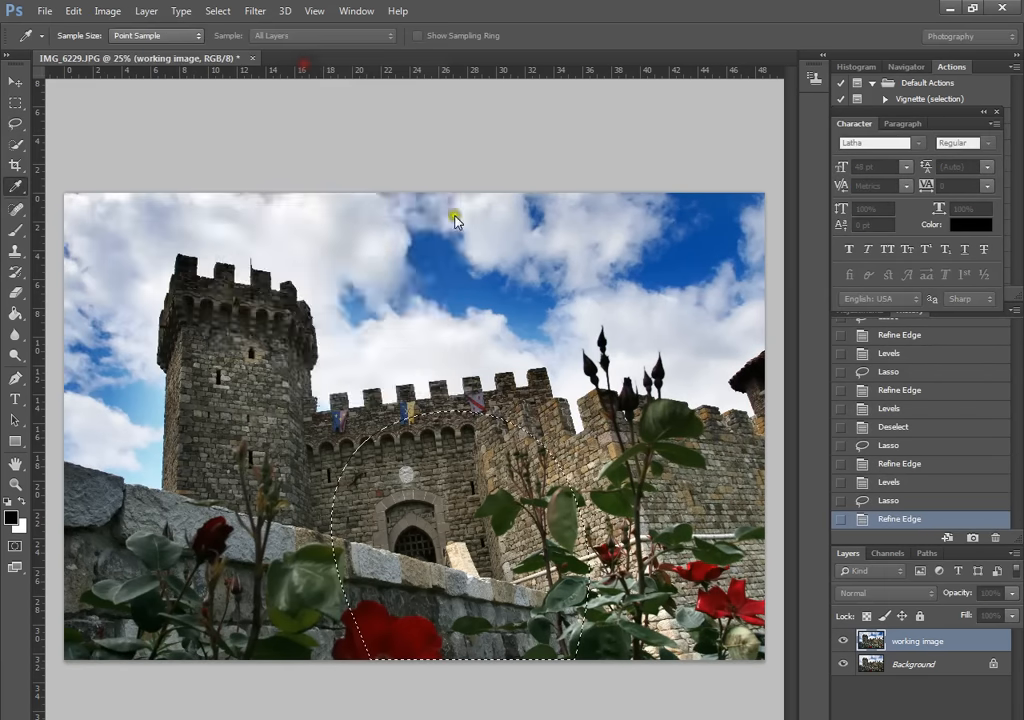
{"action": "left_click_drag", "start_coordinate": [421, 301], "coordinate": [369, 305]}
{"action": "left_click_drag", "start_coordinate": [366, 126], "coordinate": [119, 144]}
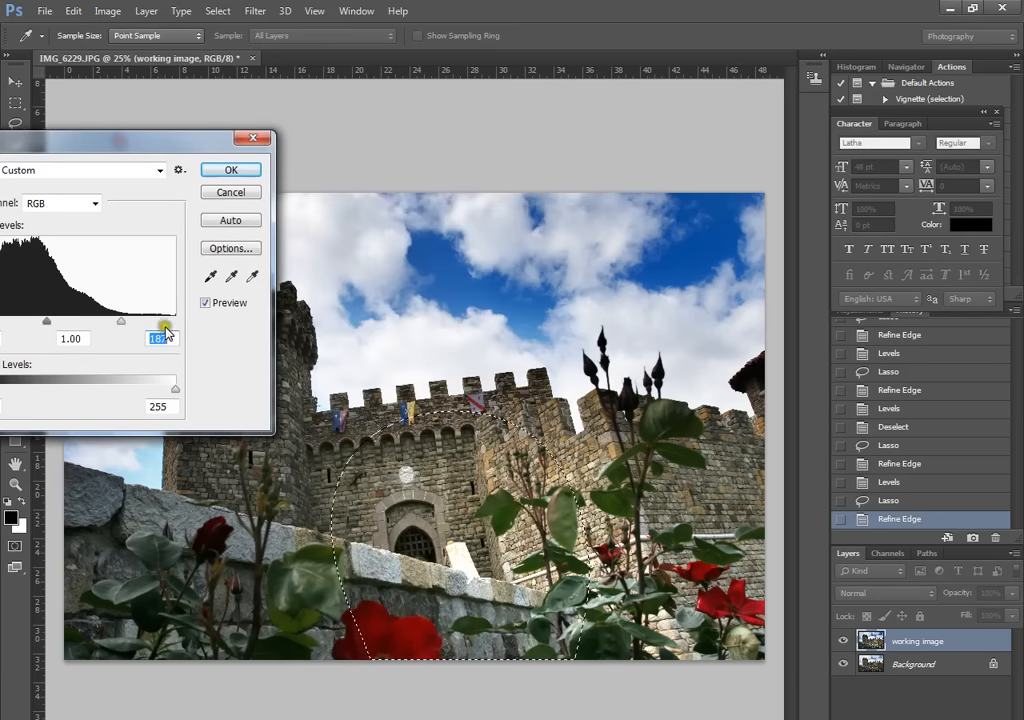
{"action": "left_click", "coordinate": [230, 169]}
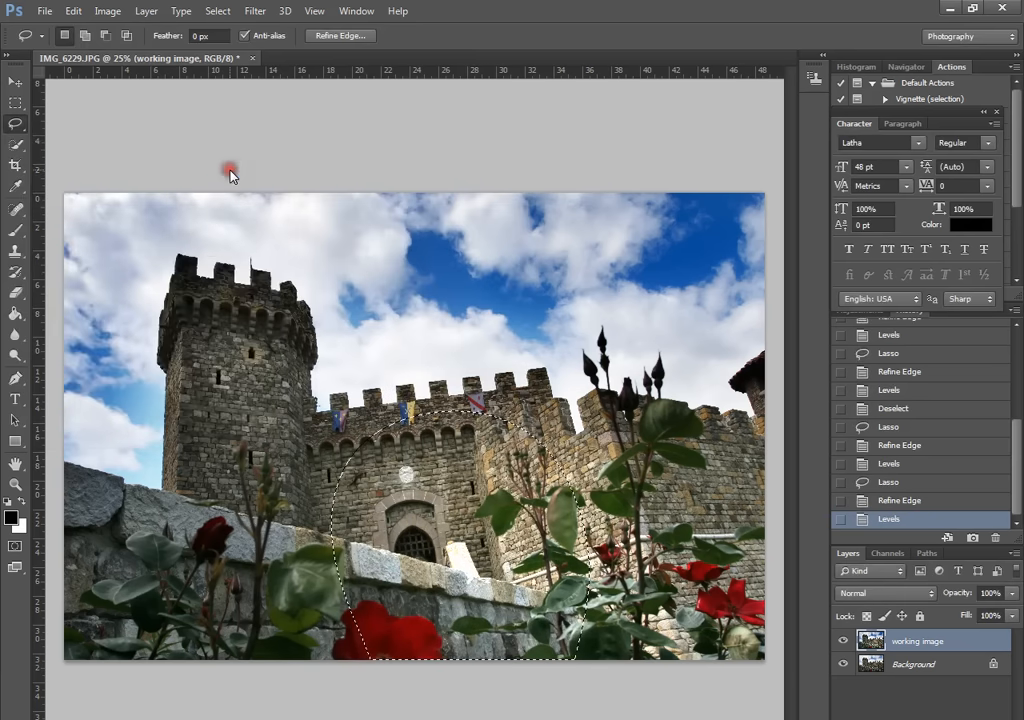
Lasso the face of the castle tower and feather the selection by 250 px with Refine Edge
{"action": "mouse_move", "coordinate": [309, 447]}
{"action": "left_mouse_down"}
{"action": "mouse_move", "coordinate": [290, 326]}
{"action": "mouse_move", "coordinate": [275, 309]}
{"action": "mouse_move", "coordinate": [194, 291]}
{"action": "mouse_move", "coordinate": [177, 463]}
{"action": "mouse_move", "coordinate": [253, 496]}
{"action": "mouse_move", "coordinate": [296, 498]}
{"action": "mouse_move", "coordinate": [317, 478]}
{"action": "mouse_move", "coordinate": [289, 324]}
{"action": "mouse_move", "coordinate": [232, 299]}
{"action": "left_mouse_up"}
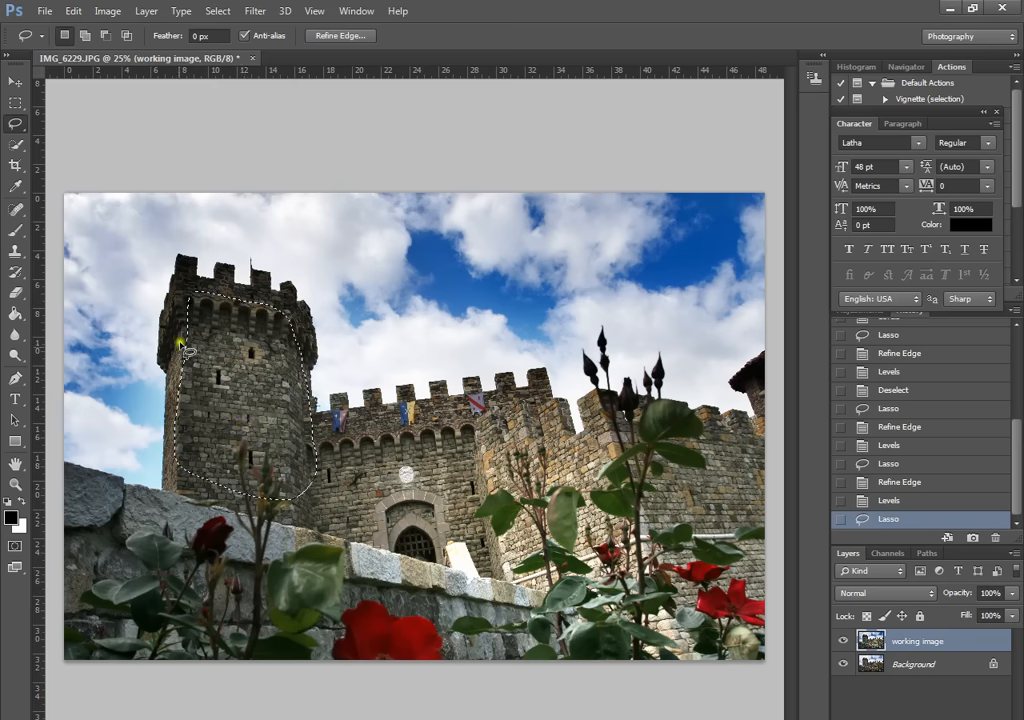
{"action": "left_click", "coordinate": [362, 38]}
{"action": "left_click", "coordinate": [949, 326]}
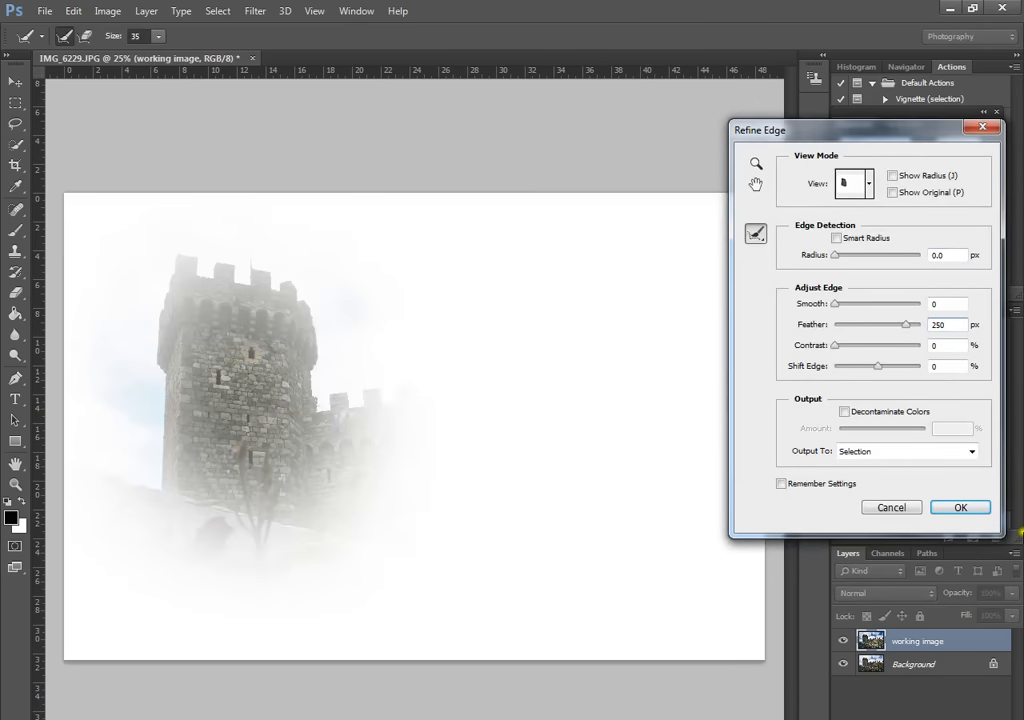
{"action": "left_click", "coordinate": [959, 507]}
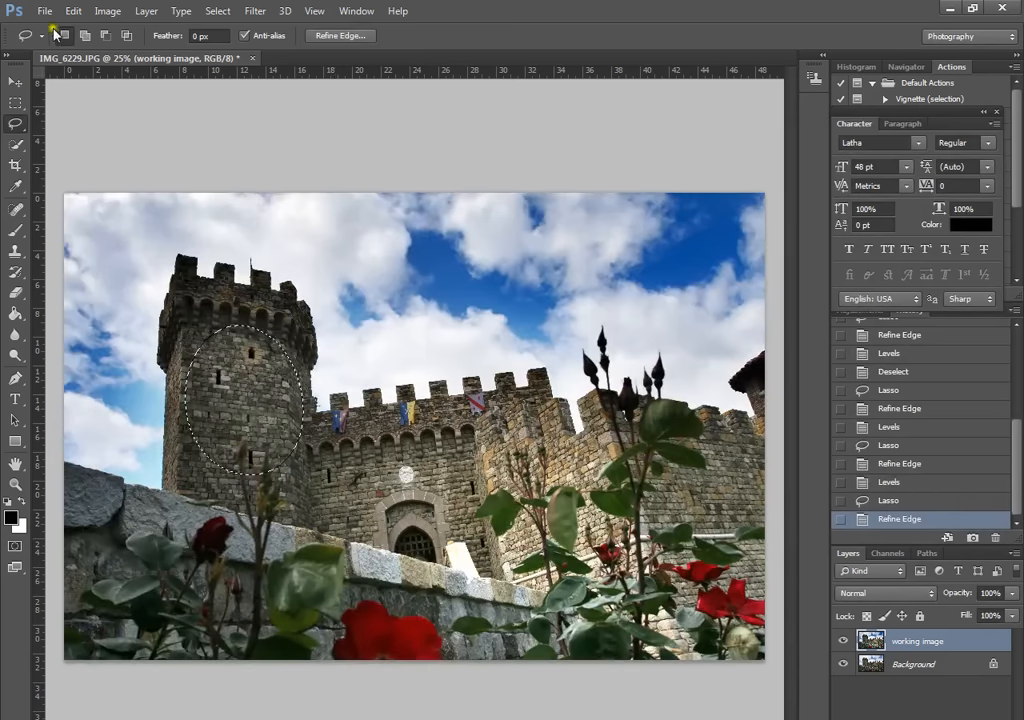
Brighten the selected tower face with a Levels adjustment by lowering the white input level
{"action": "left_click", "coordinate": [110, 11]}
{"action": "mouse_move", "coordinate": [130, 55]}
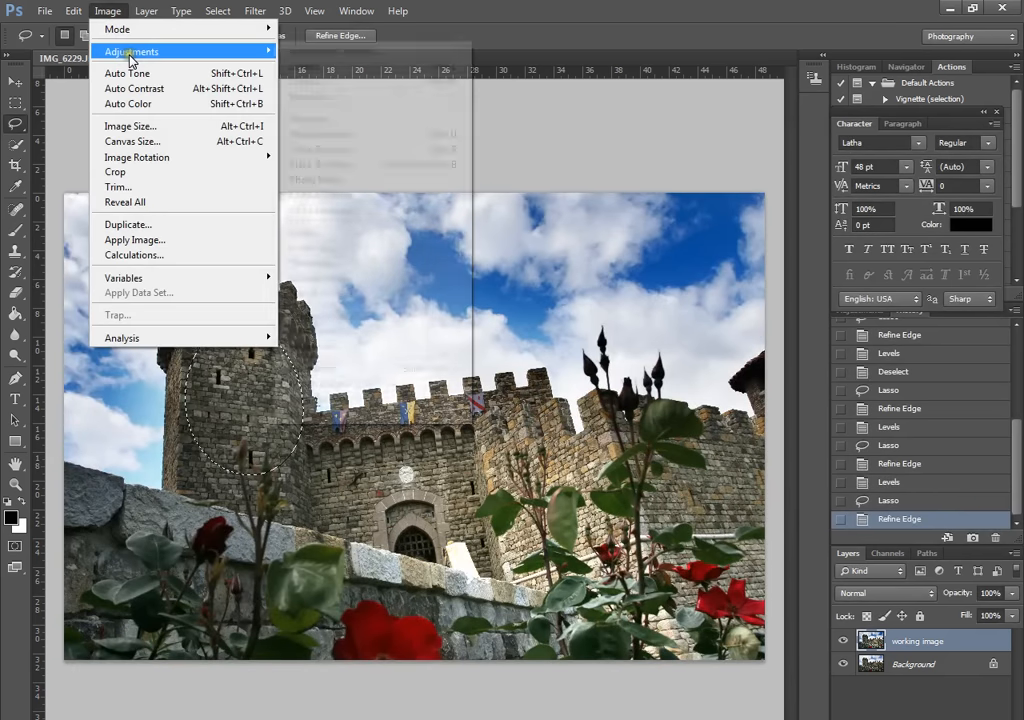
{"action": "left_click", "coordinate": [300, 66]}
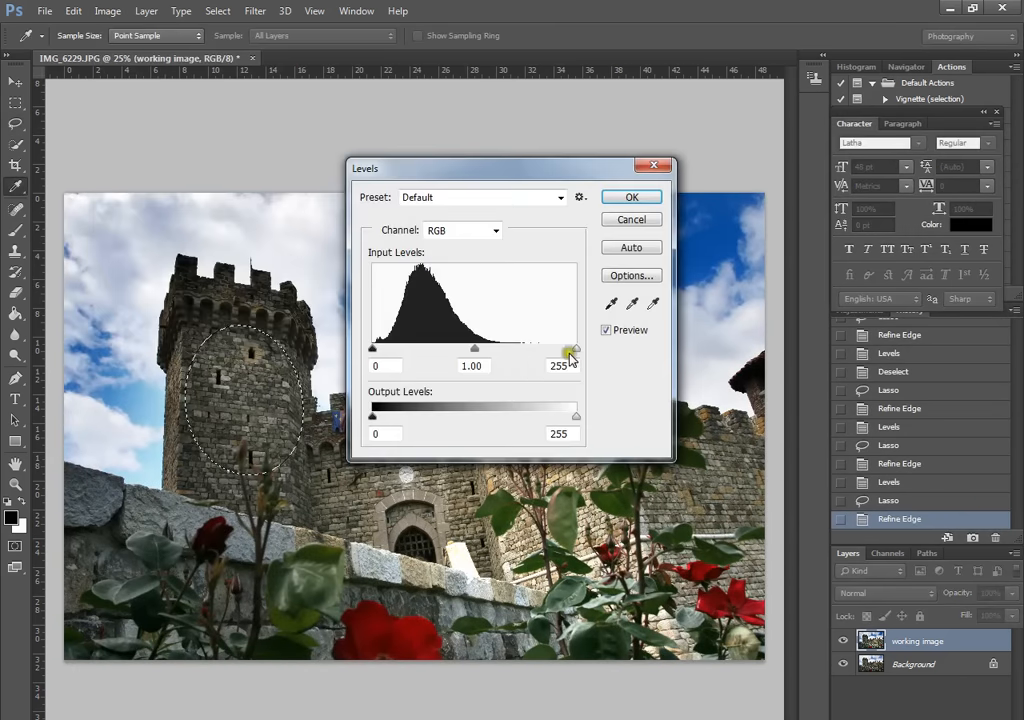
{"action": "mouse_move", "coordinate": [576, 349]}
{"action": "left_mouse_down"}
{"action": "mouse_move", "coordinate": [507, 352]}
{"action": "mouse_move", "coordinate": [512, 345]}
{"action": "left_mouse_up"}
{"action": "left_click", "coordinate": [648, 197]}
{"action": "key", "text": "l"}
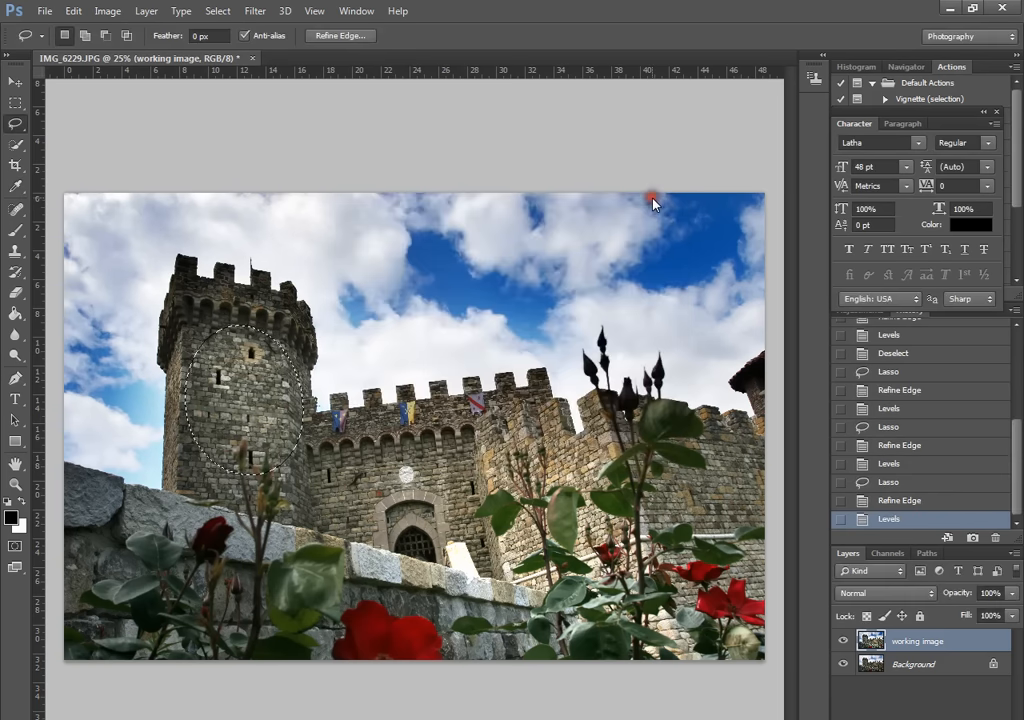
Lasso the battlements at the top of the castle tower and feather the selection by 250 px with Refine Edge
{"action": "mouse_move", "coordinate": [304, 299]}
{"action": "left_mouse_down"}
{"action": "mouse_move", "coordinate": [235, 263]}
{"action": "mouse_move", "coordinate": [189, 262]}
{"action": "mouse_move", "coordinate": [172, 268]}
{"action": "mouse_move", "coordinate": [159, 303]}
{"action": "mouse_move", "coordinate": [162, 342]}
{"action": "mouse_move", "coordinate": [235, 316]}
{"action": "mouse_move", "coordinate": [291, 343]}
{"action": "mouse_move", "coordinate": [312, 312]}
{"action": "left_mouse_up"}
{"action": "left_click", "coordinate": [345, 36]}
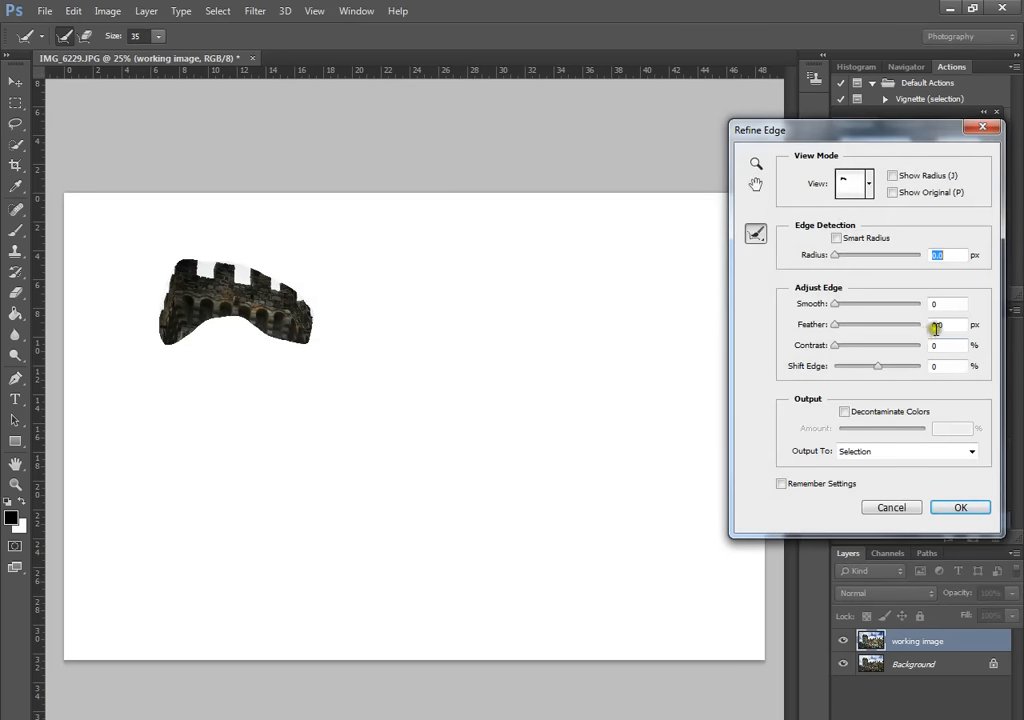
{"action": "left_click", "coordinate": [936, 326]}
{"action": "type", "text": "250"}
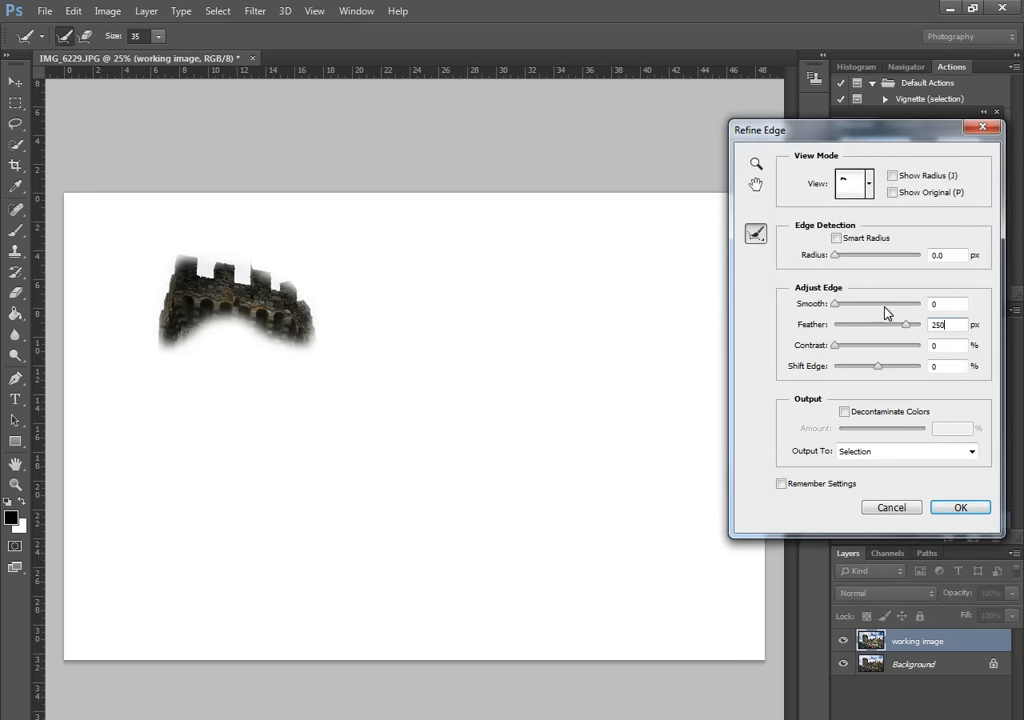
{"action": "left_click", "coordinate": [962, 508]}
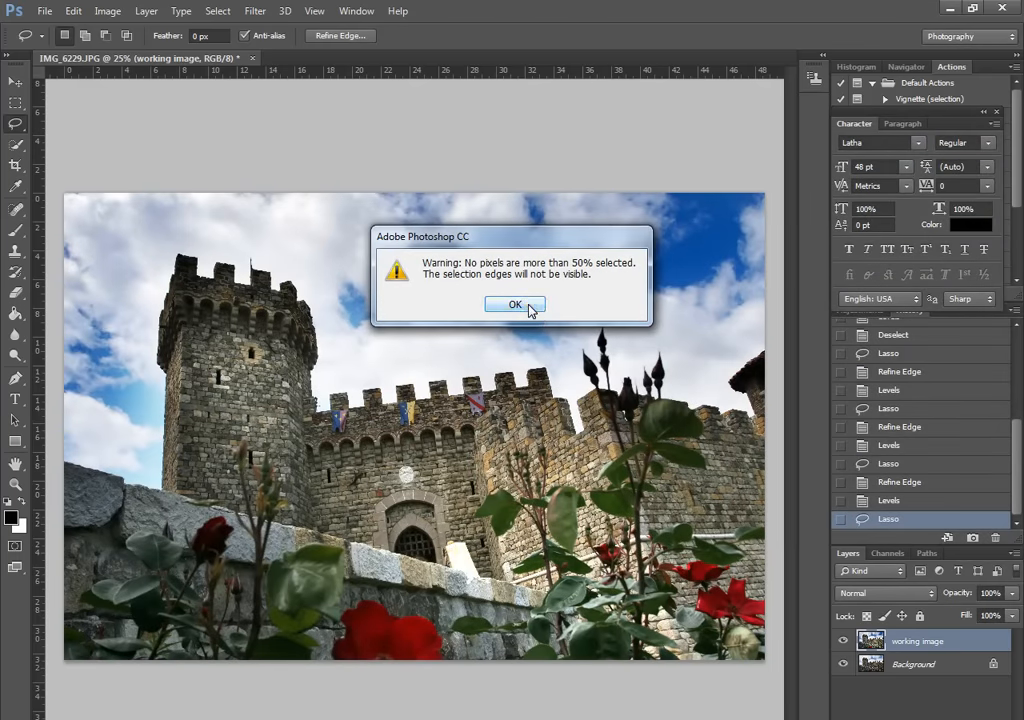
{"action": "left_click", "coordinate": [529, 305]}
Lasso the tower's battlements with a slightly wider outline and feather the selection with Refine Edge
{"action": "mouse_move", "coordinate": [324, 343]}
{"action": "left_mouse_down"}
{"action": "mouse_move", "coordinate": [304, 302]}
{"action": "mouse_move", "coordinate": [270, 270]}
{"action": "mouse_move", "coordinate": [172, 262]}
{"action": "mouse_move", "coordinate": [158, 330]}
{"action": "mouse_move", "coordinate": [254, 328]}
{"action": "mouse_move", "coordinate": [322, 345]}
{"action": "left_mouse_up"}
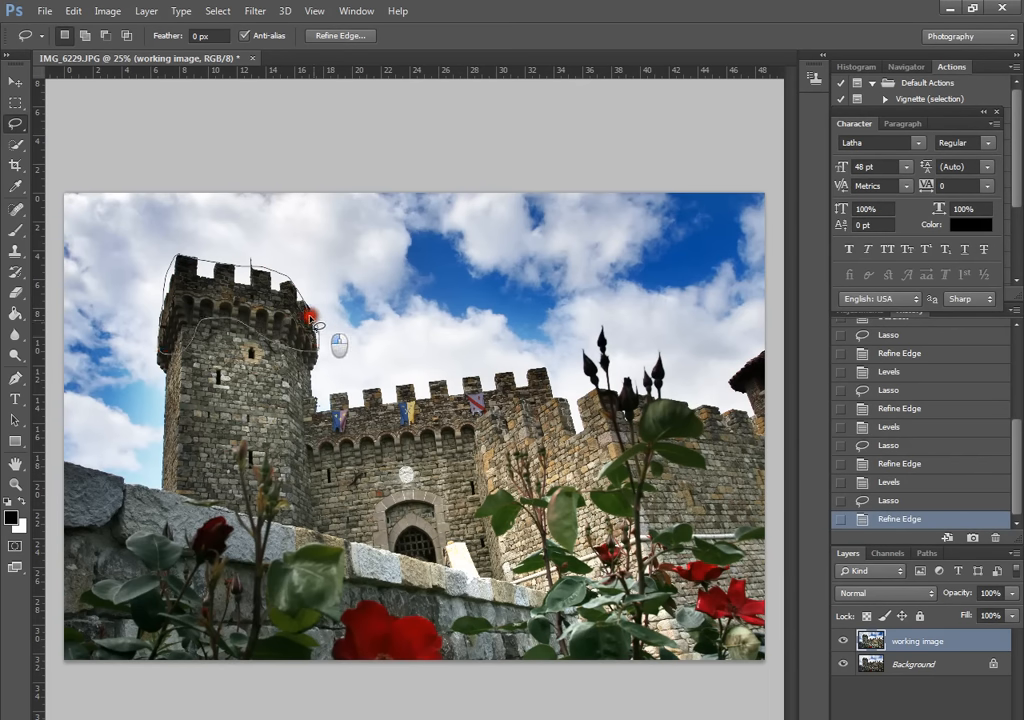
{"action": "left_click", "coordinate": [350, 36]}
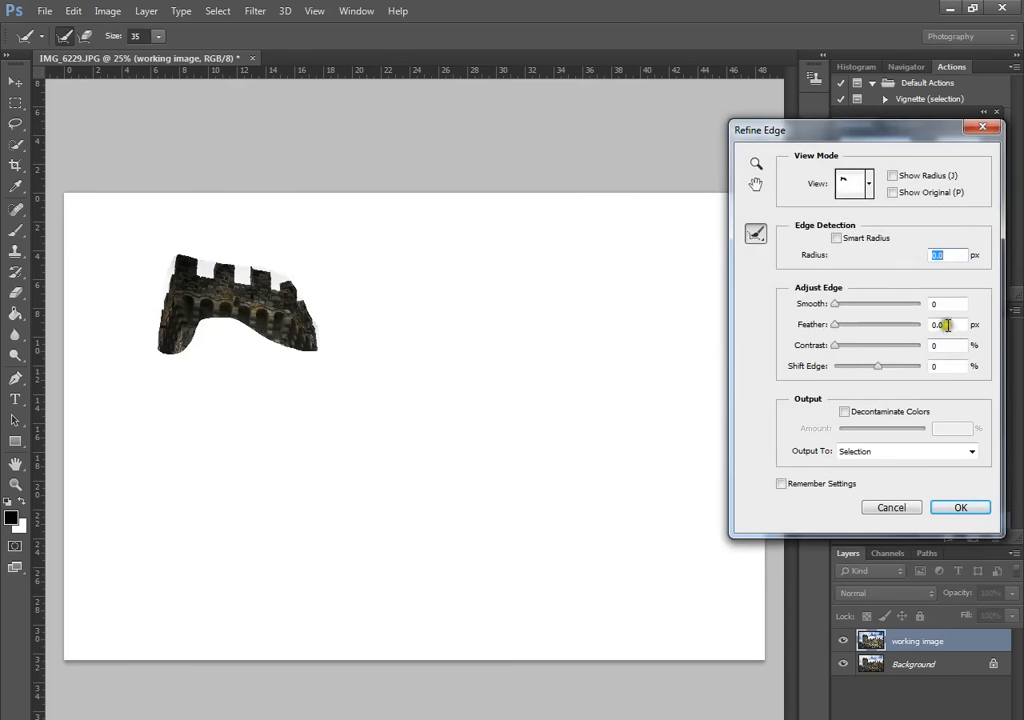
{"action": "left_click", "coordinate": [900, 318]}
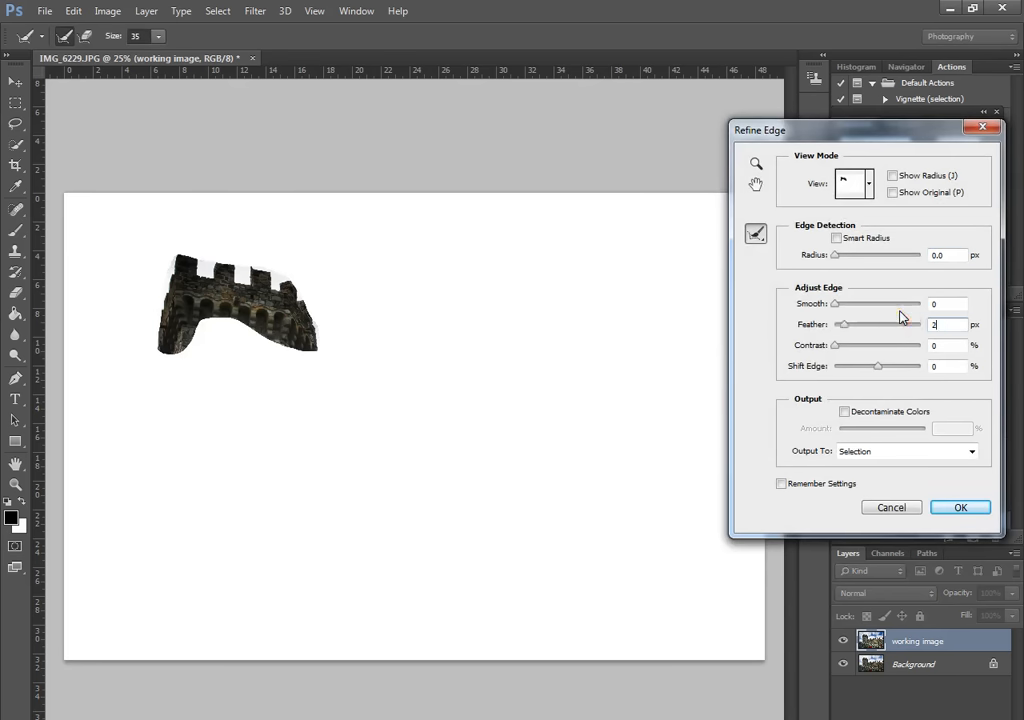
{"action": "left_click", "coordinate": [970, 509]}
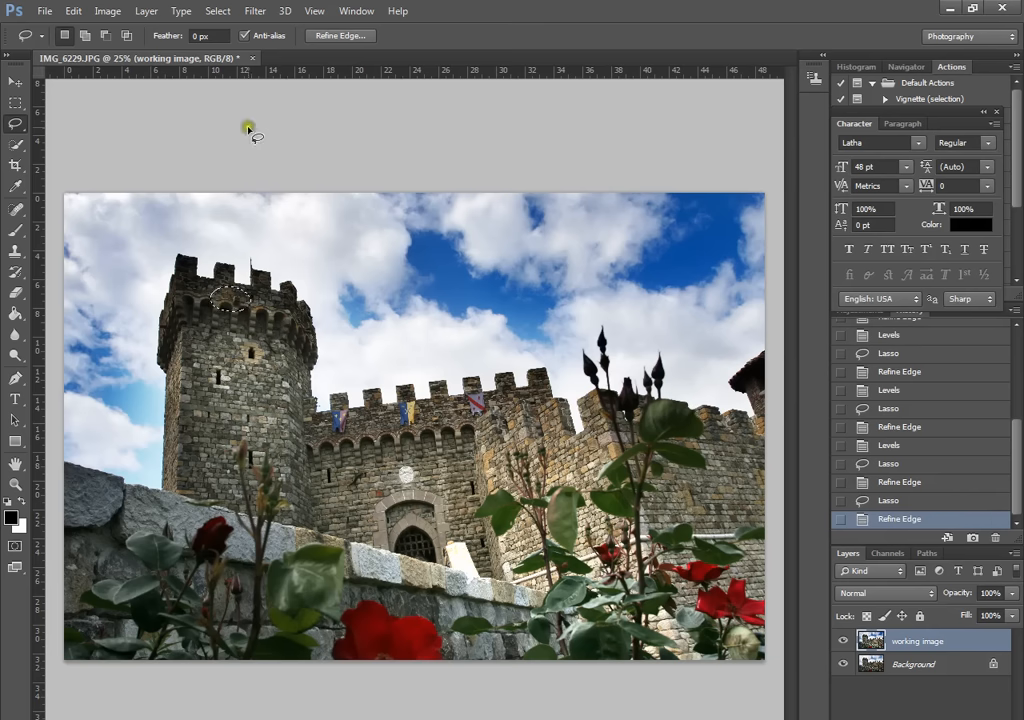
Brighten the selected top of the tower with a Levels adjustment by lowering the white input level
{"action": "left_click", "coordinate": [105, 11]}
{"action": "mouse_move", "coordinate": [95, 50]}
{"action": "left_click", "coordinate": [306, 66]}
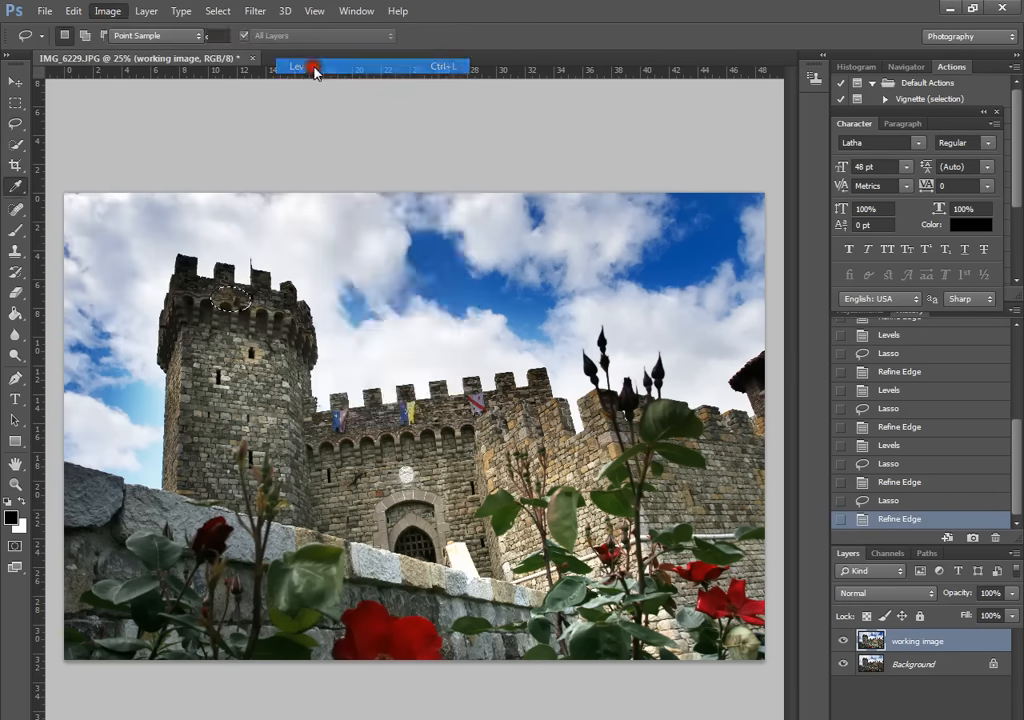
{"action": "left_click_drag", "start_coordinate": [577, 350], "coordinate": [494, 355]}
{"action": "left_click", "coordinate": [628, 199]}
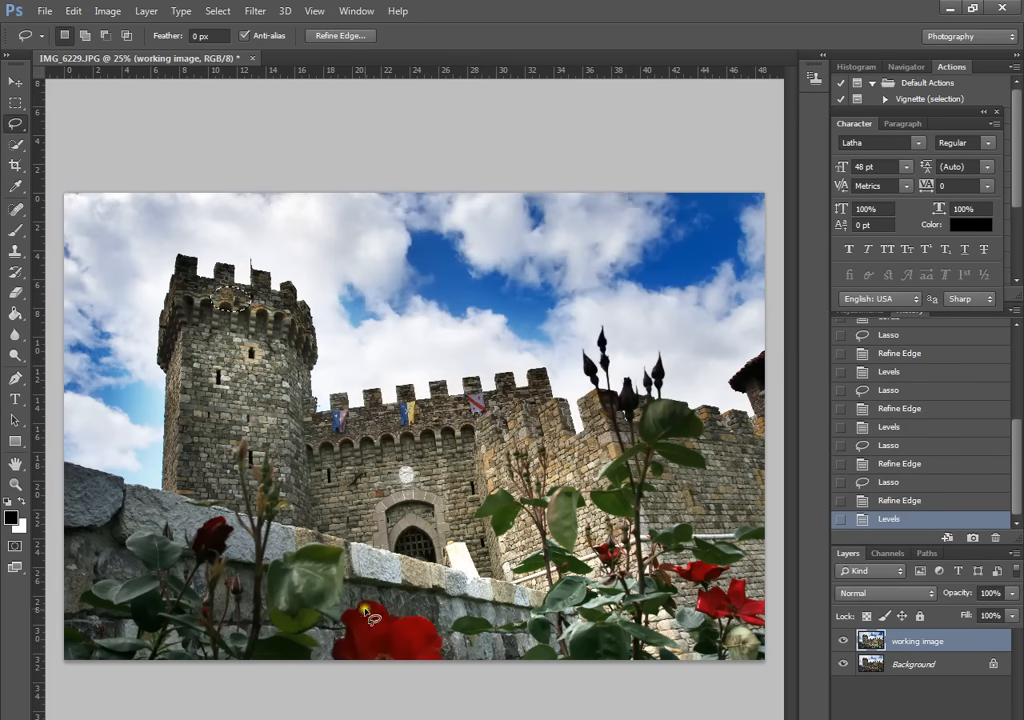
Lasso the foreground stone wall and roses in the lower-left part of the photo and feather the selection by 250 px
{"action": "mouse_move", "coordinate": [555, 598]}
{"action": "left_mouse_down"}
{"action": "mouse_move", "coordinate": [63, 482]}
{"action": "mouse_move", "coordinate": [73, 562]}
{"action": "mouse_move", "coordinate": [63, 649]}
{"action": "mouse_move", "coordinate": [216, 670]}
{"action": "mouse_move", "coordinate": [514, 671]}
{"action": "mouse_move", "coordinate": [571, 658]}
{"action": "mouse_move", "coordinate": [569, 613]}
{"action": "mouse_move", "coordinate": [527, 594]}
{"action": "mouse_move", "coordinate": [461, 588]}
{"action": "mouse_move", "coordinate": [262, 530]}
{"action": "left_mouse_up"}
{"action": "left_click", "coordinate": [370, 37]}
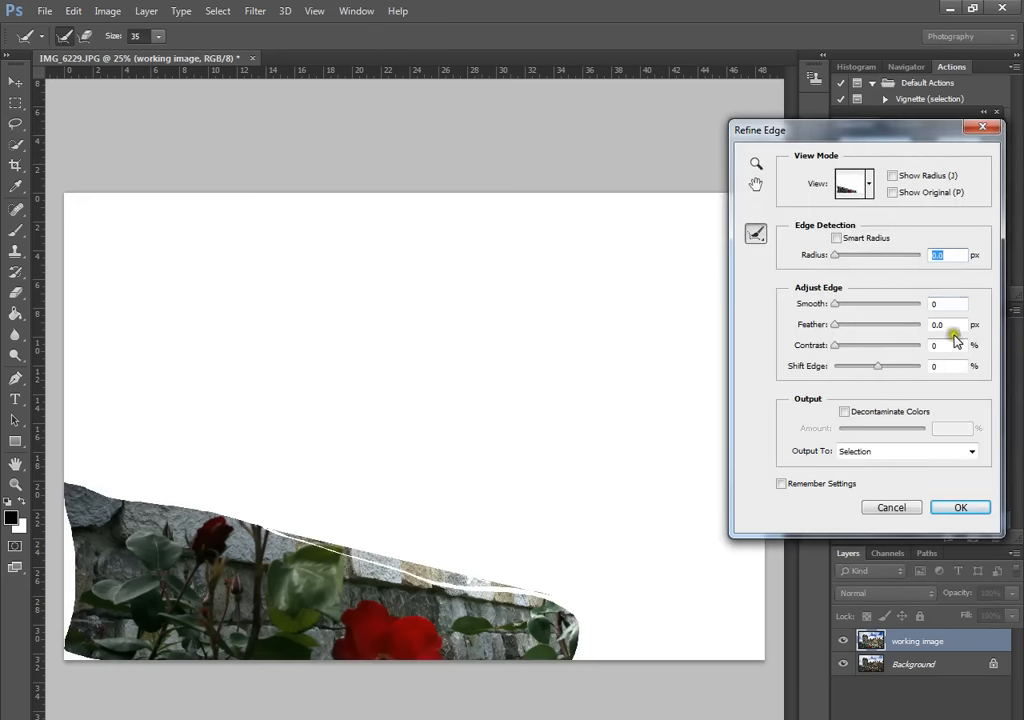
{"action": "left_click", "coordinate": [934, 326]}
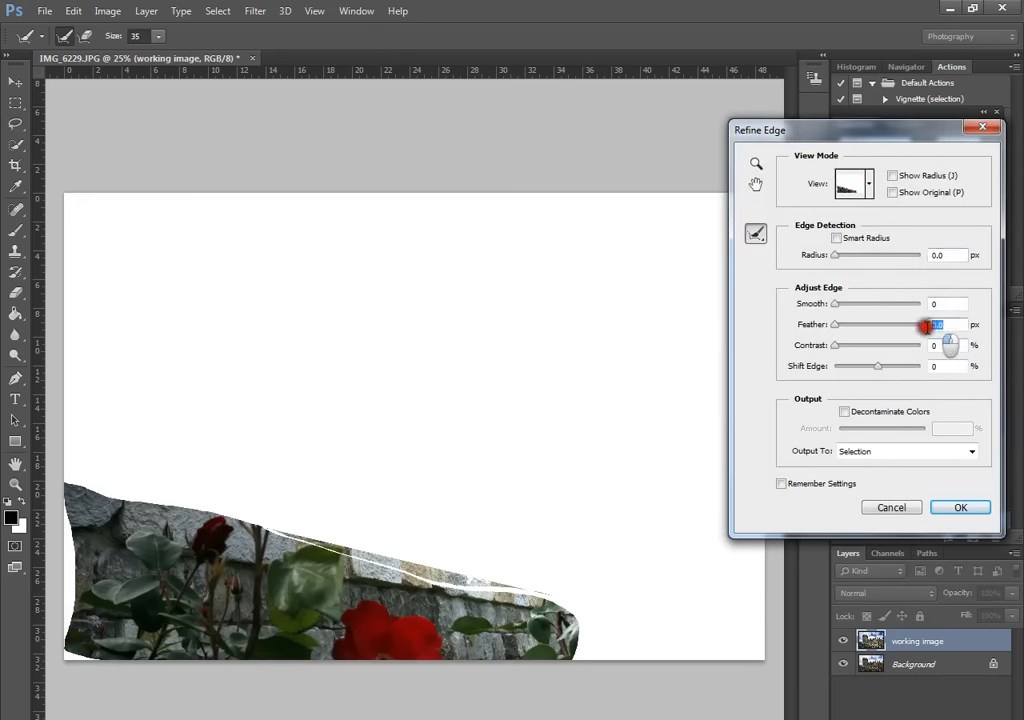
{"action": "type", "text": "250"}
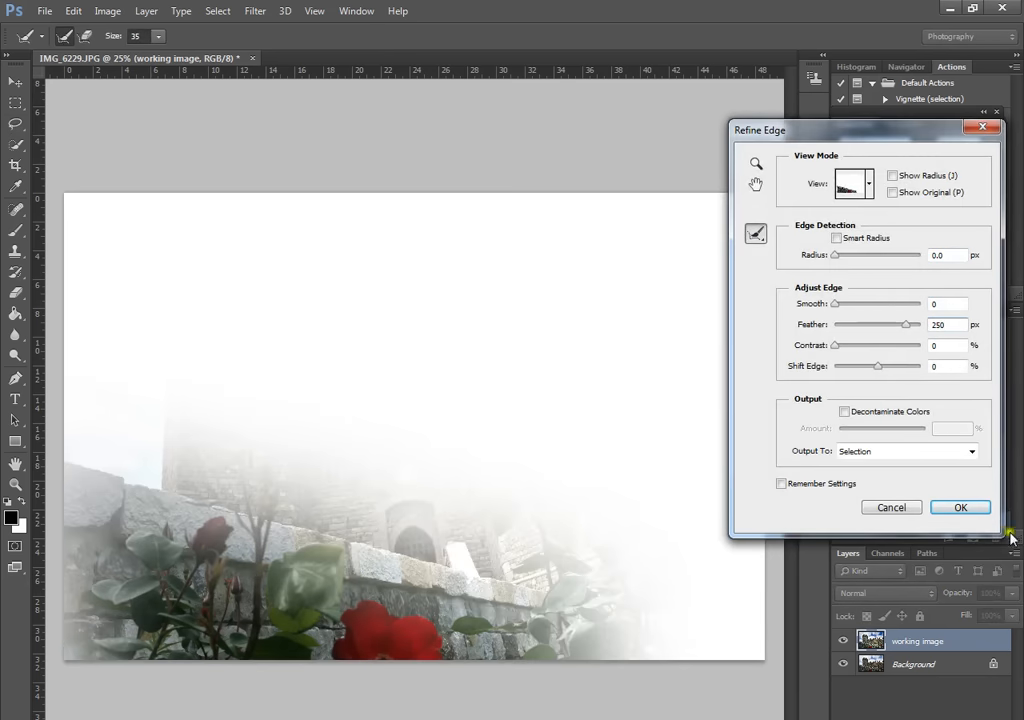
{"action": "left_click", "coordinate": [960, 507]}
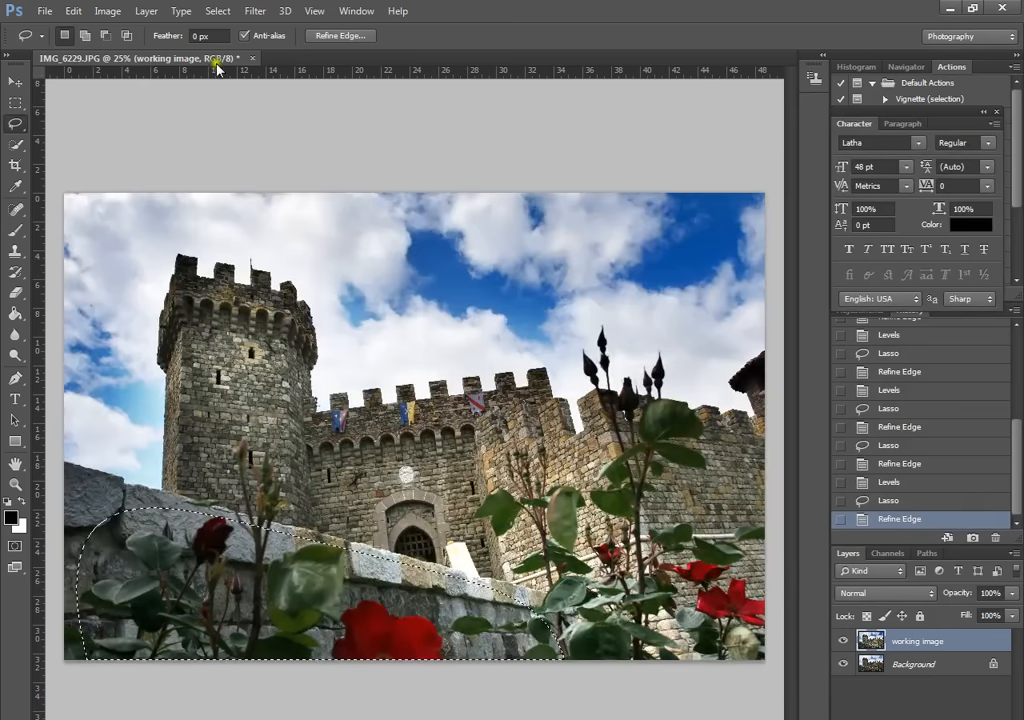
Brighten the selected foreground wall and roses with a Levels adjustment, setting the white input level to 173
{"action": "left_click", "coordinate": [108, 11]}
{"action": "mouse_move", "coordinate": [255, 52]}
{"action": "left_click", "coordinate": [290, 66]}
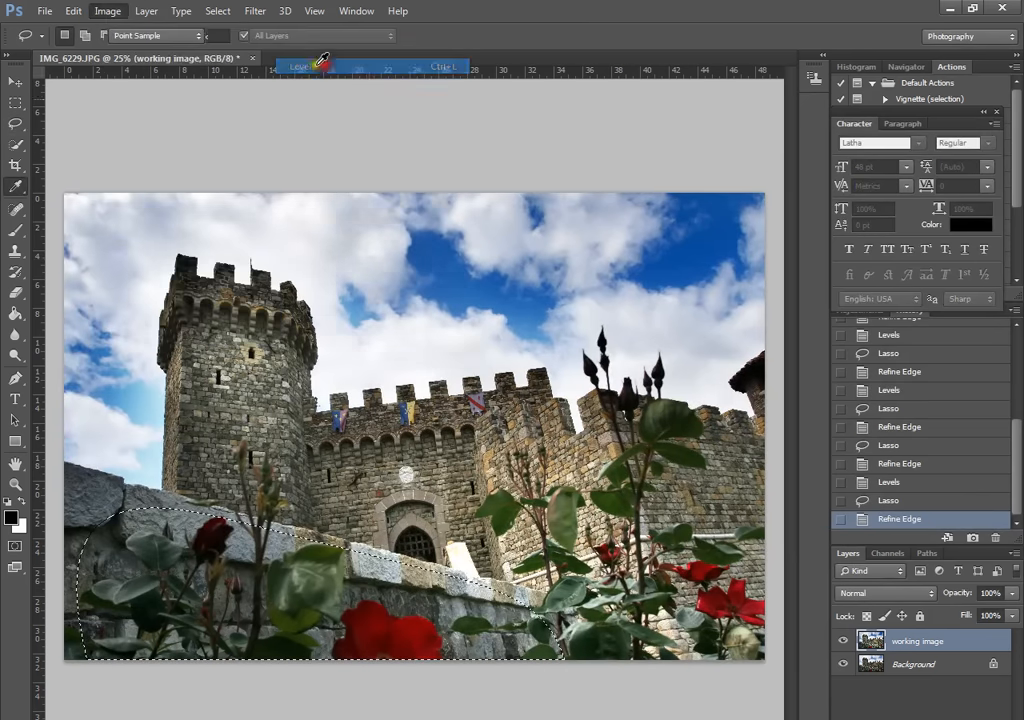
{"action": "left_click_drag", "start_coordinate": [570, 349], "coordinate": [513, 344]}
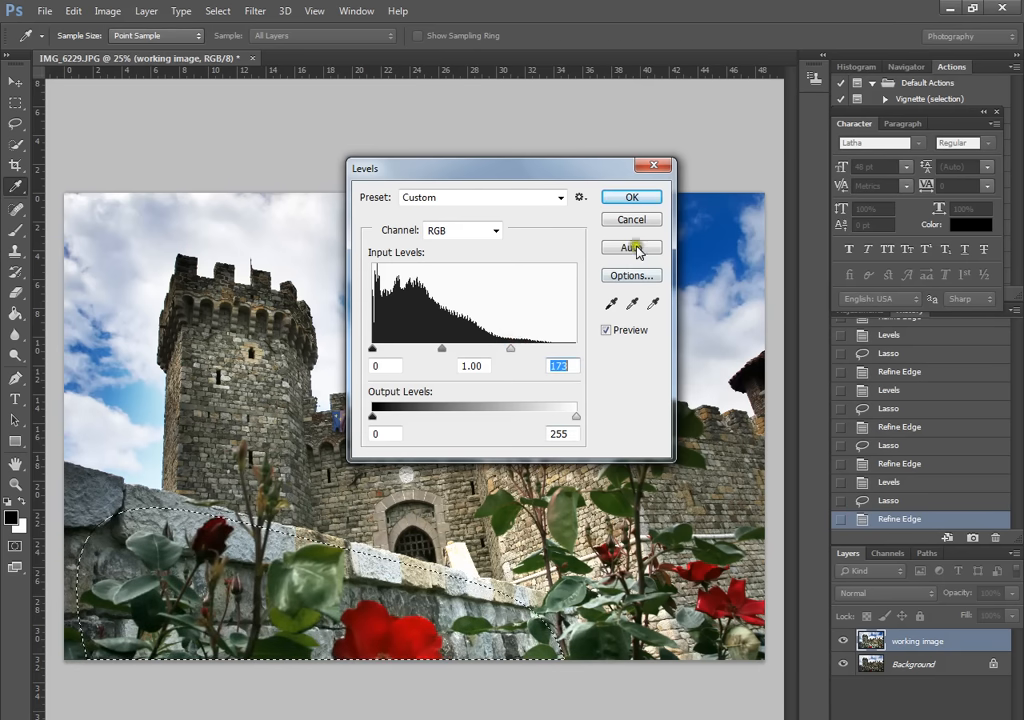
{"action": "left_click", "coordinate": [632, 198]}
Compare the edited photo with the original by repeatedly hiding and showing the working image layer
{"action": "right_click", "coordinate": [946, 642]}
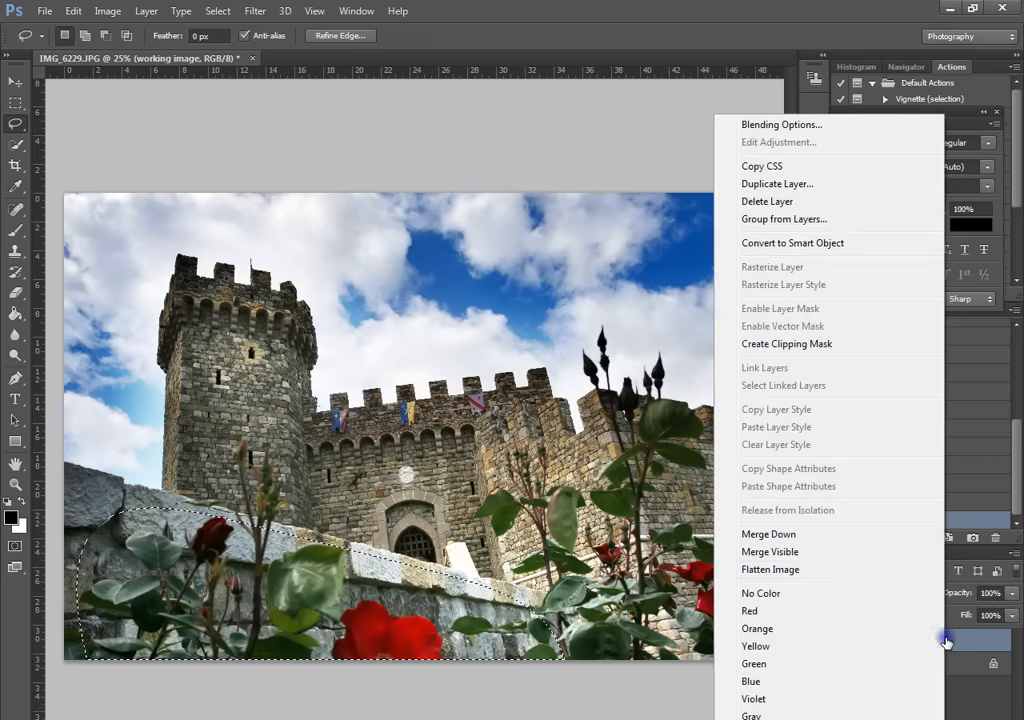
{"action": "left_click", "coordinate": [996, 650]}
{"action": "left_click", "coordinate": [845, 643]}
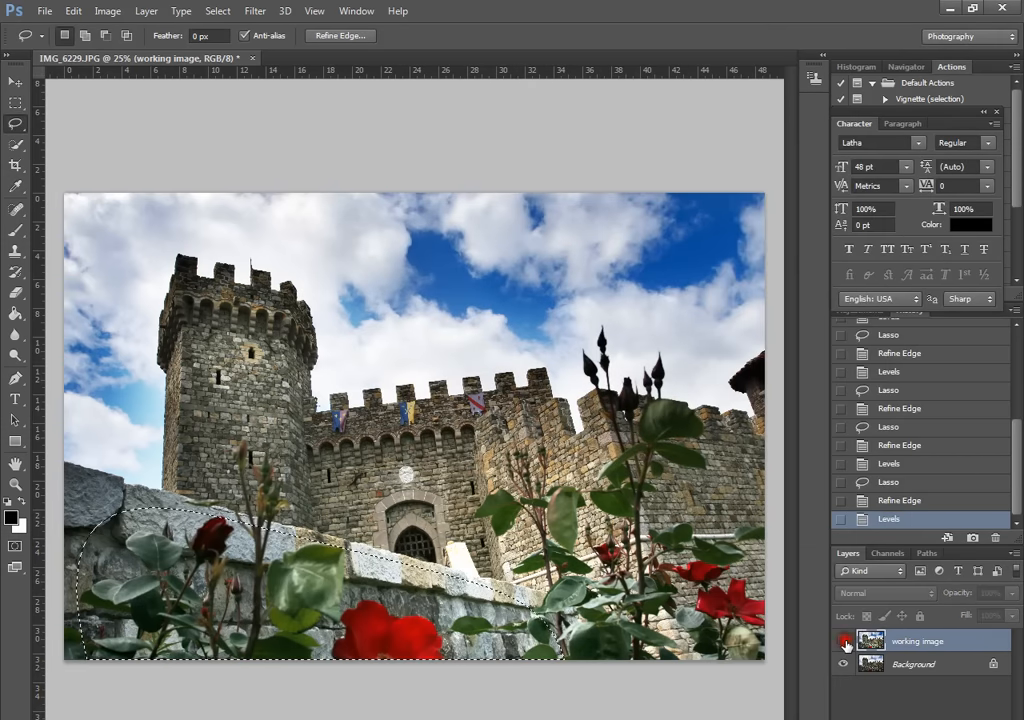
{"action": "left_click", "coordinate": [845, 643]}
{"action": "left_click", "coordinate": [845, 643]}
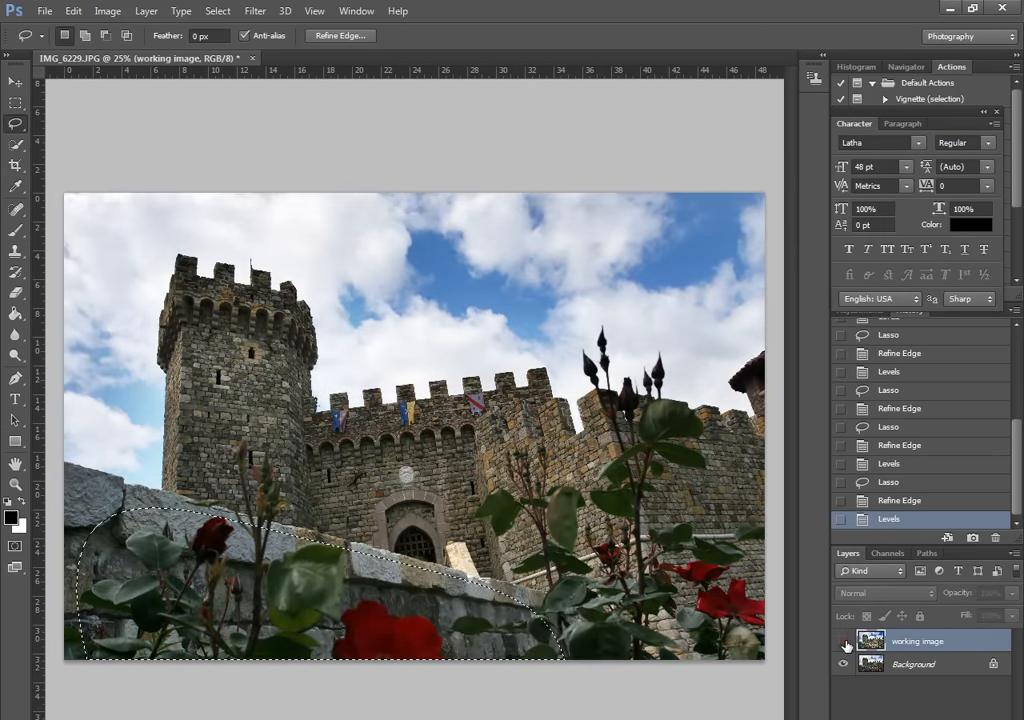
{"action": "left_click", "coordinate": [845, 643]}
{"action": "left_click", "coordinate": [845, 643]}
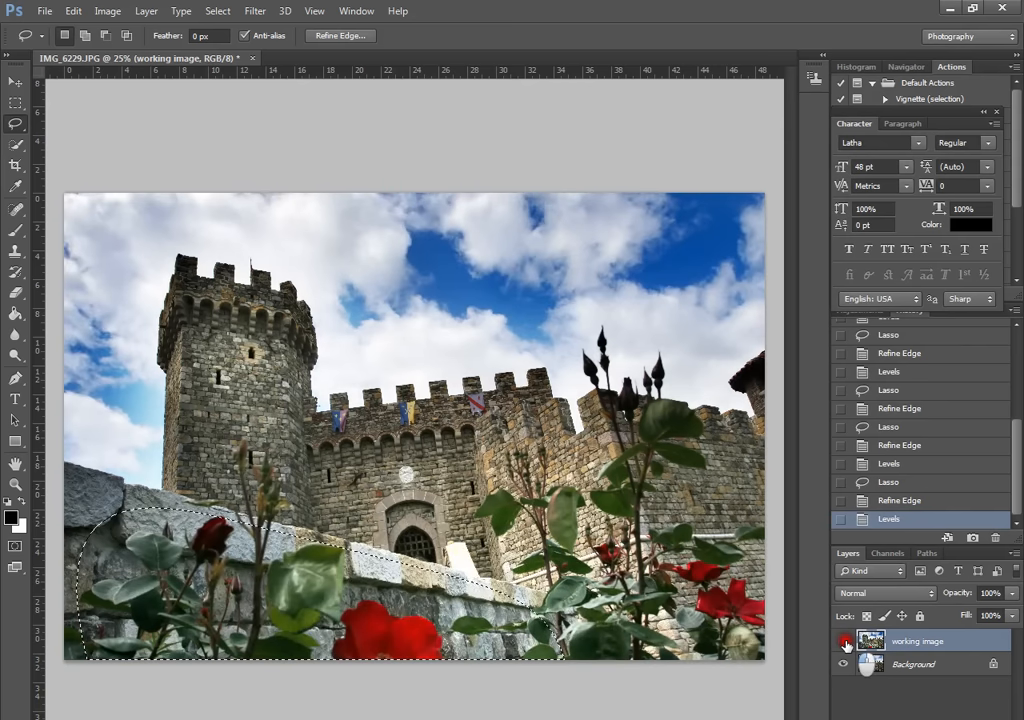
{"action": "left_click", "coordinate": [845, 643]}
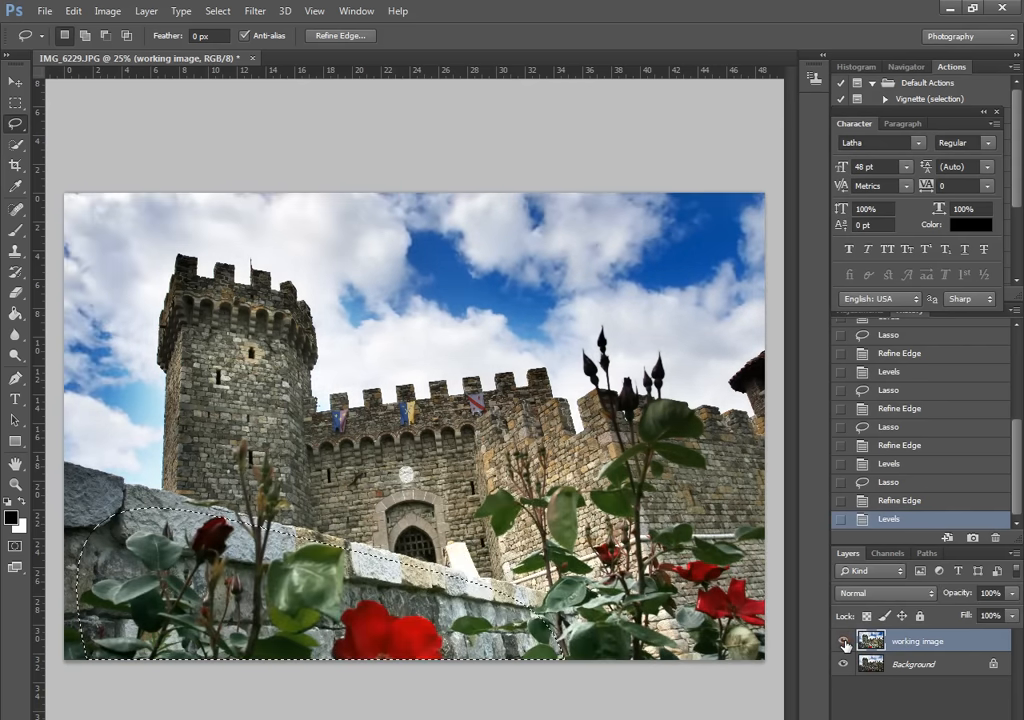
{"action": "left_click", "coordinate": [845, 643]}
{"action": "left_click", "coordinate": [845, 643]}
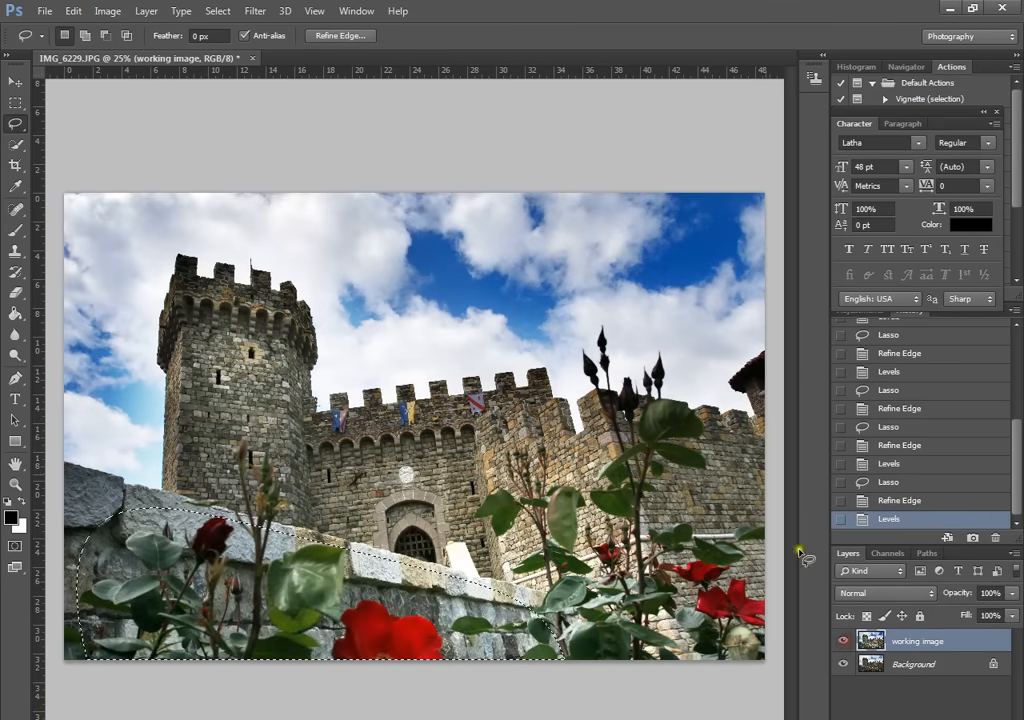
Clear the selection and duplicate the working image layer under the name "clone layer"
{"action": "left_click", "coordinate": [610, 121]}
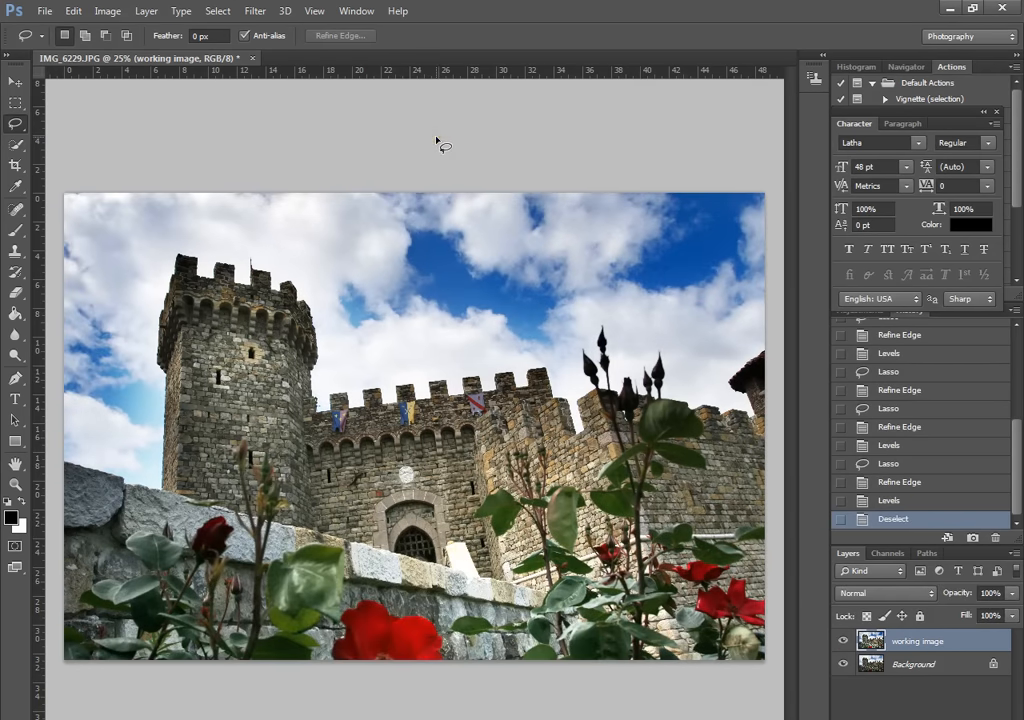
{"action": "right_click", "coordinate": [973, 645]}
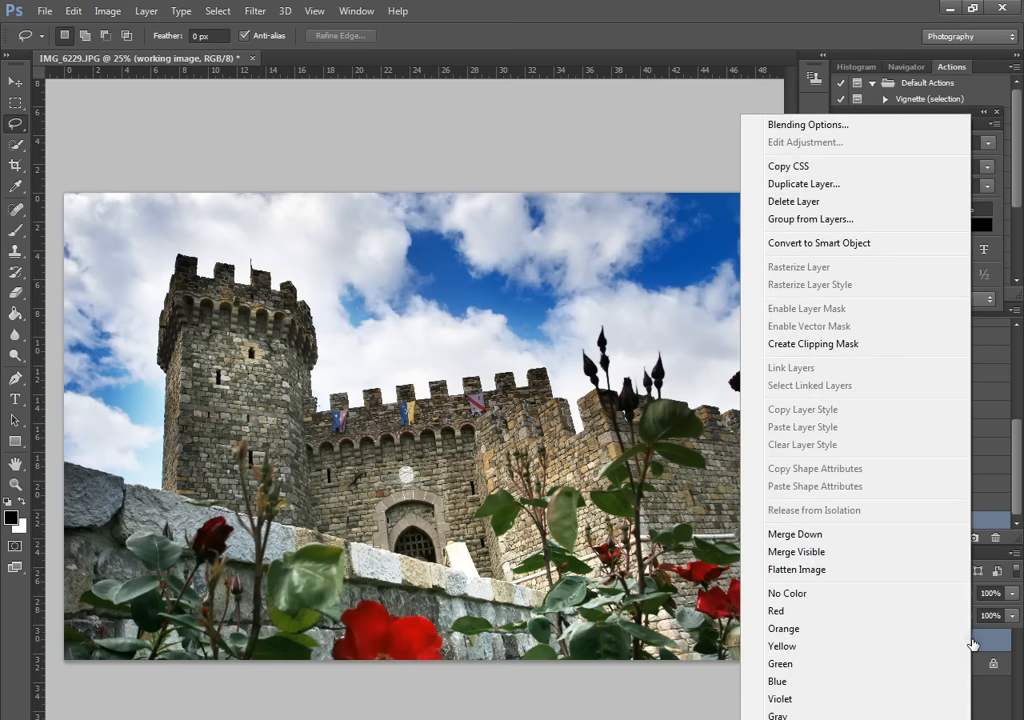
{"action": "left_click", "coordinate": [772, 184]}
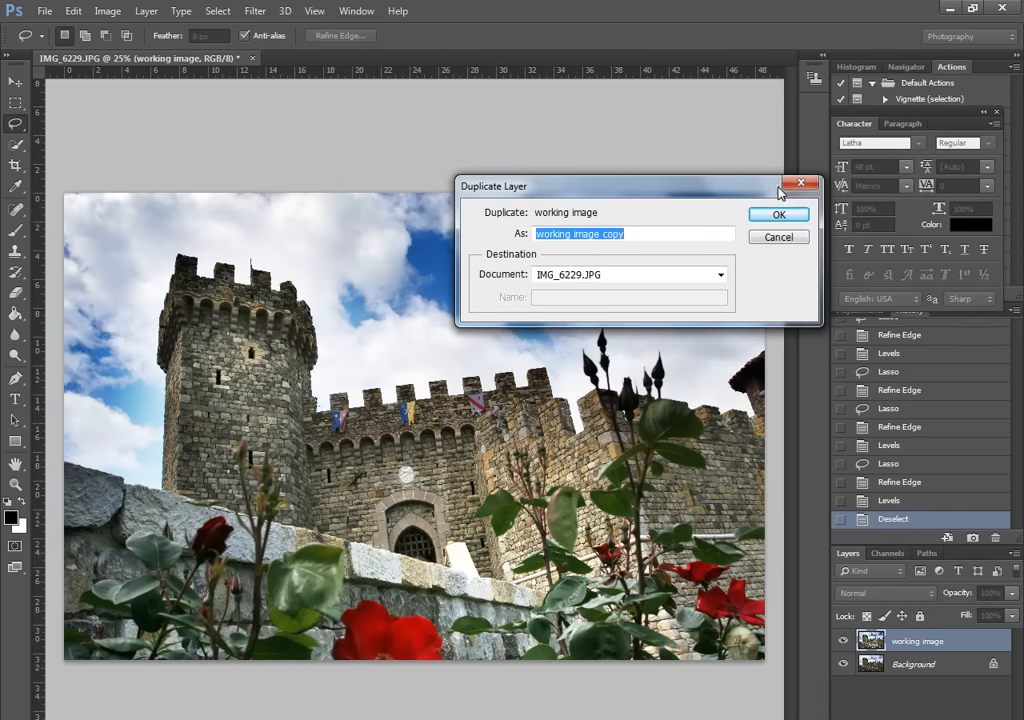
{"action": "type", "text": "clone layer"}
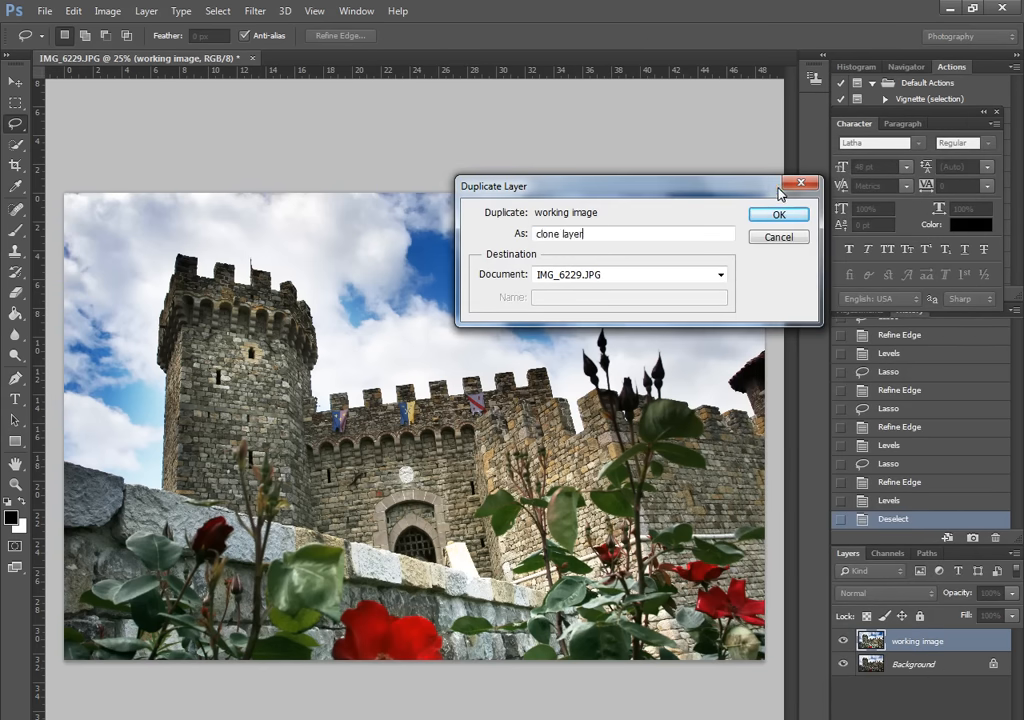
{"action": "left_click", "coordinate": [780, 214]}
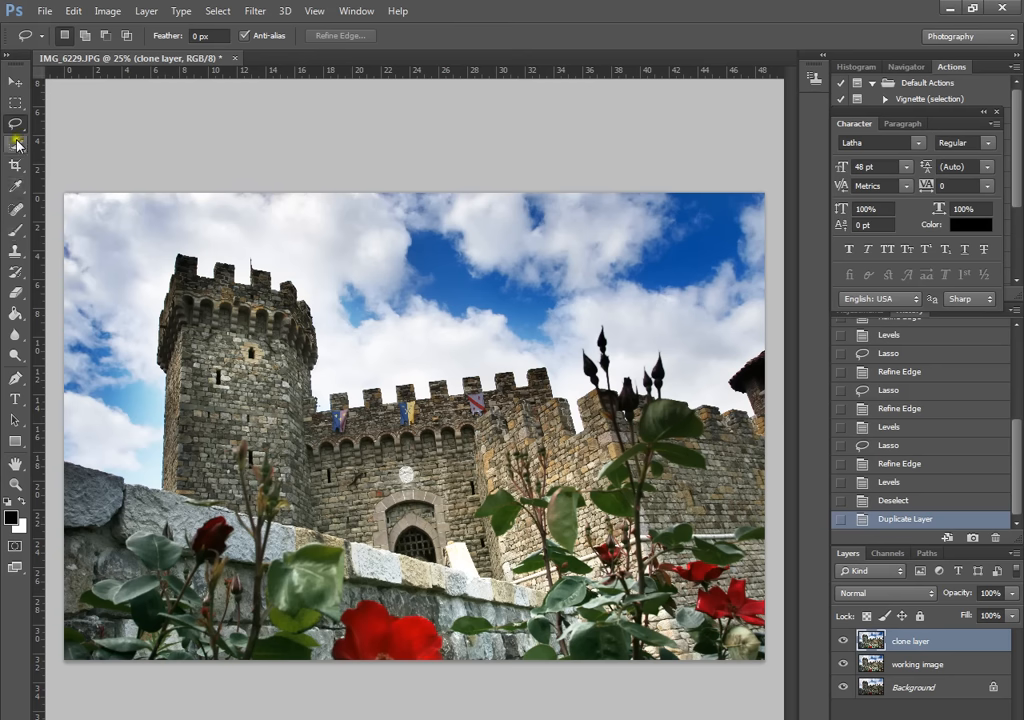
Set up the Clone Stamp tool with a soft round brush of 118 px and 100% opacity
{"action": "left_click", "coordinate": [16, 252]}
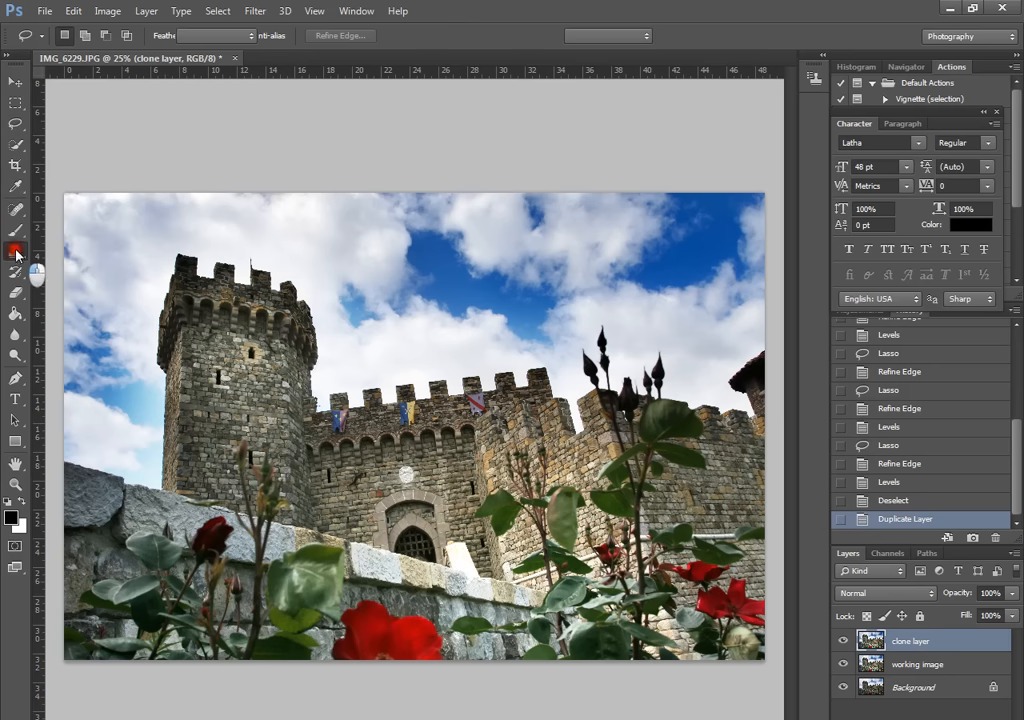
{"action": "right_click", "coordinate": [11, 253]}
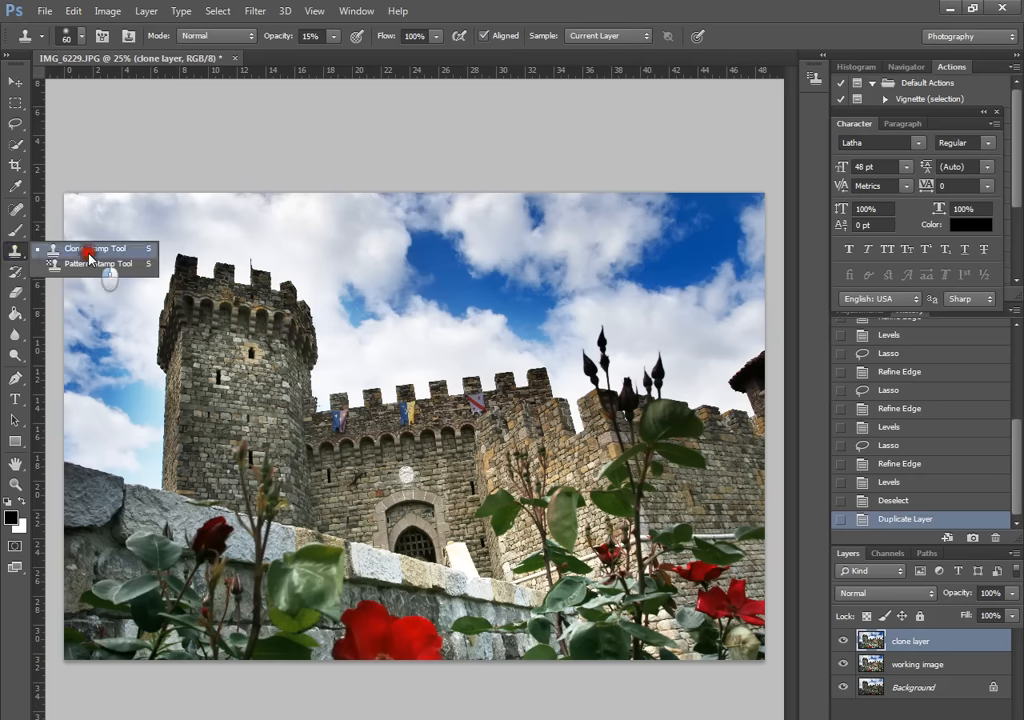
{"action": "left_click", "coordinate": [89, 255]}
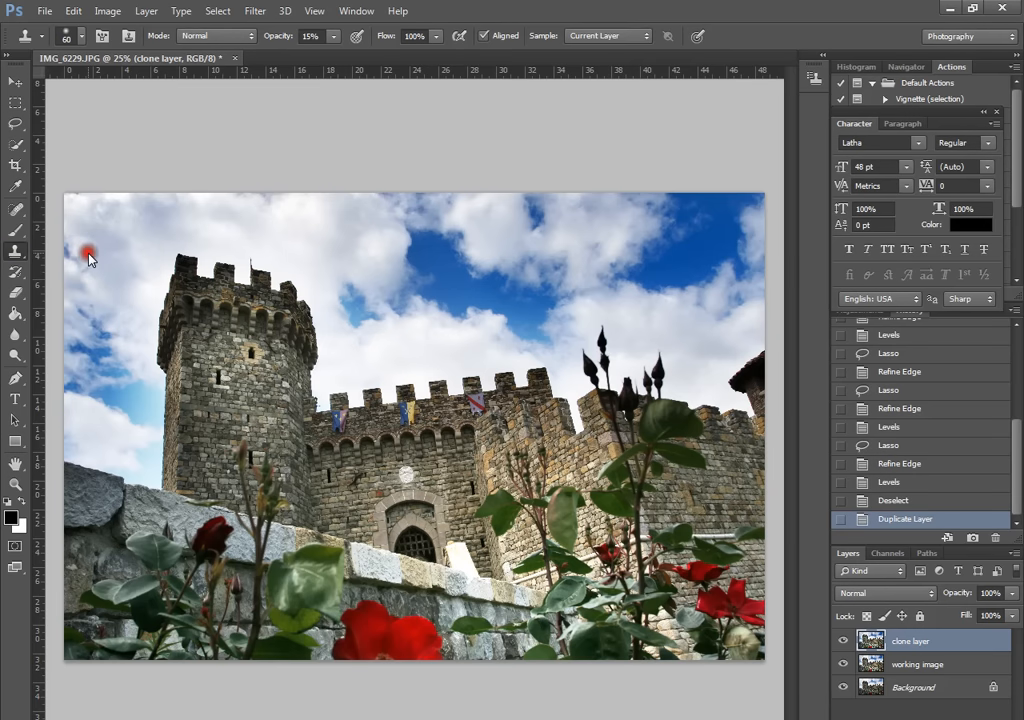
{"action": "left_click", "coordinate": [86, 38]}
{"action": "left_click_drag", "start_coordinate": [119, 93], "coordinate": [142, 92]}
{"action": "left_click", "coordinate": [124, 60]}
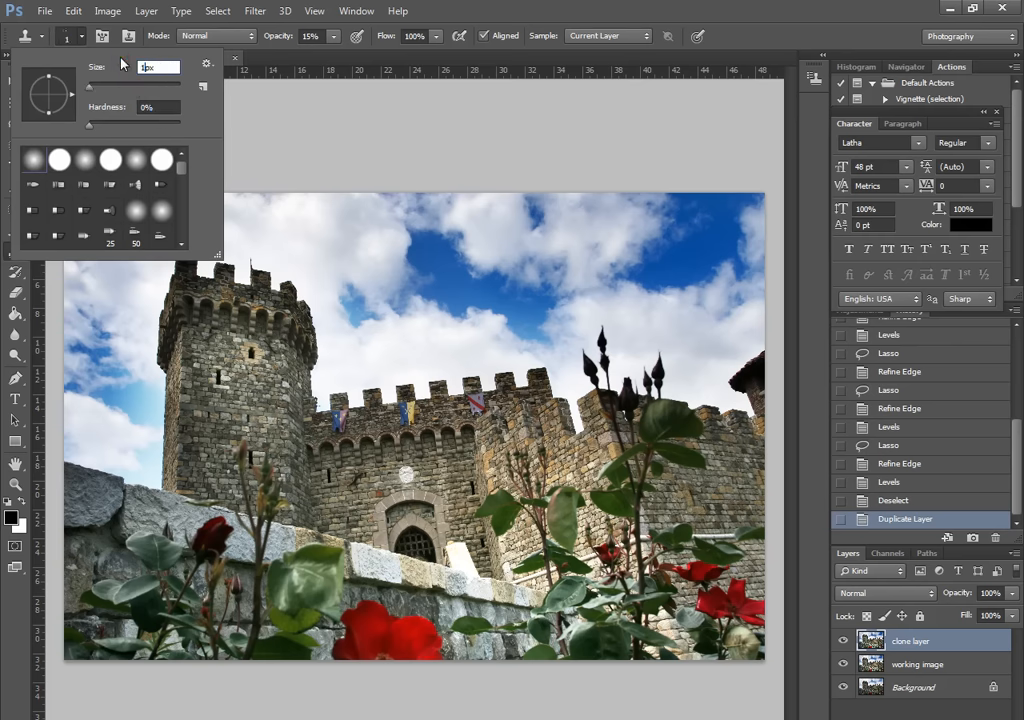
{"action": "left_click", "coordinate": [35, 152]}
{"action": "left_click", "coordinate": [346, 104]}
{"action": "left_click", "coordinate": [521, 305]}
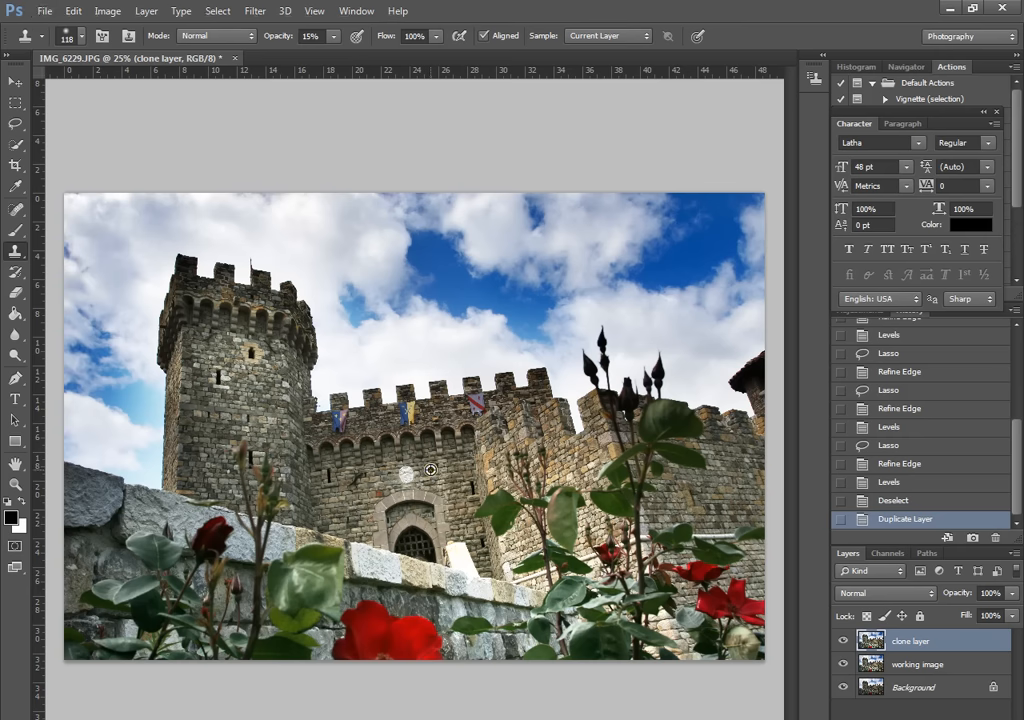
{"action": "left_click", "coordinate": [331, 37]}
{"action": "left_click_drag", "start_coordinate": [333, 53], "coordinate": [405, 55]}
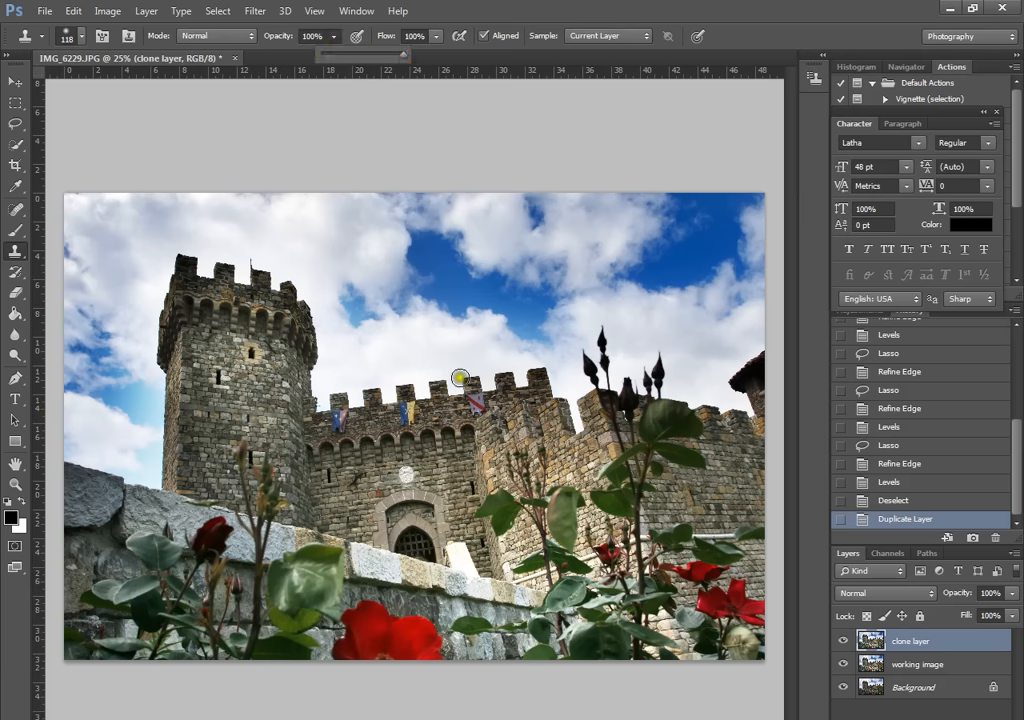
Clone nearby stonework over the round white emblem above the arched doorway, then compare it with the clone layer hidden and shown
{"action": "left_click", "coordinate": [433, 469], "text": "alt"}
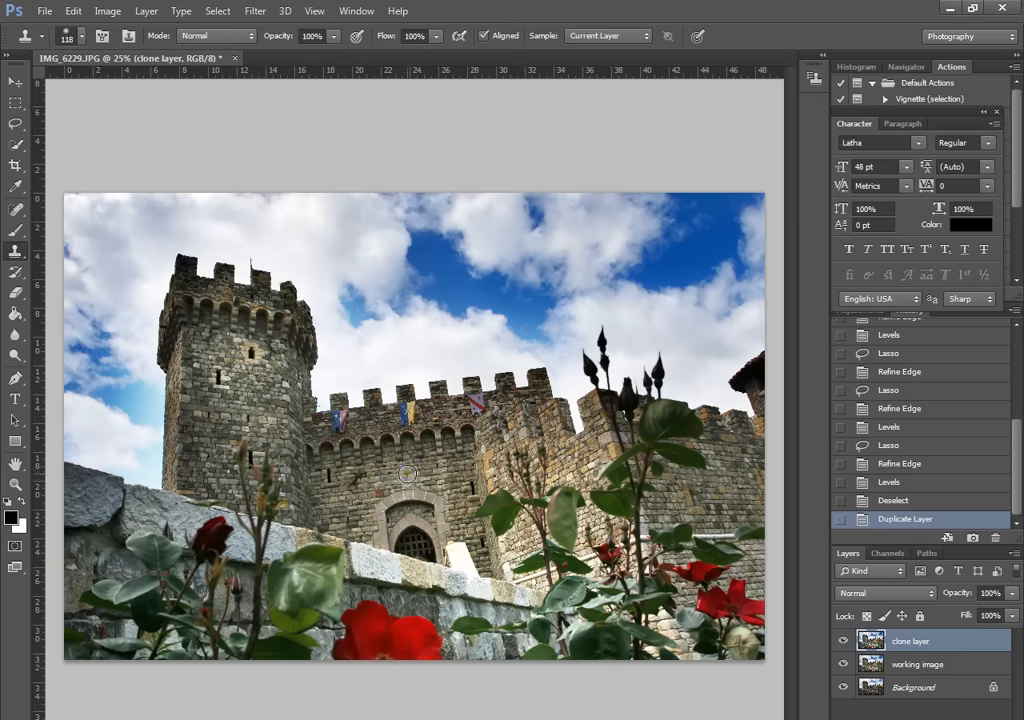
{"action": "left_click", "coordinate": [407, 473]}
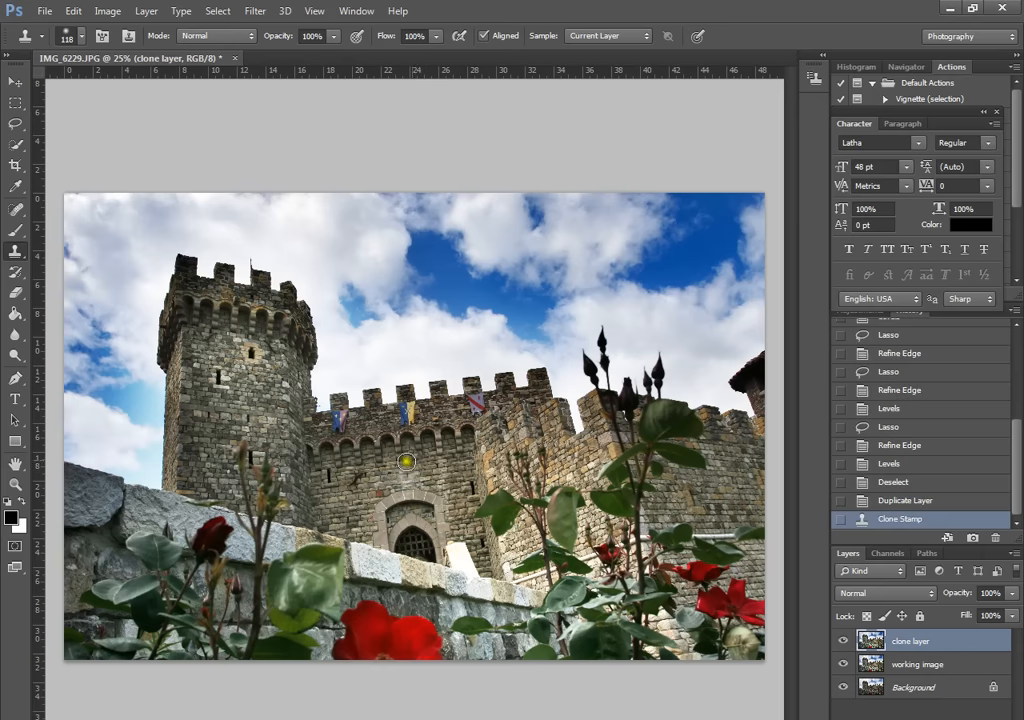
{"action": "left_click", "coordinate": [412, 469]}
{"action": "left_click", "coordinate": [402, 471]}
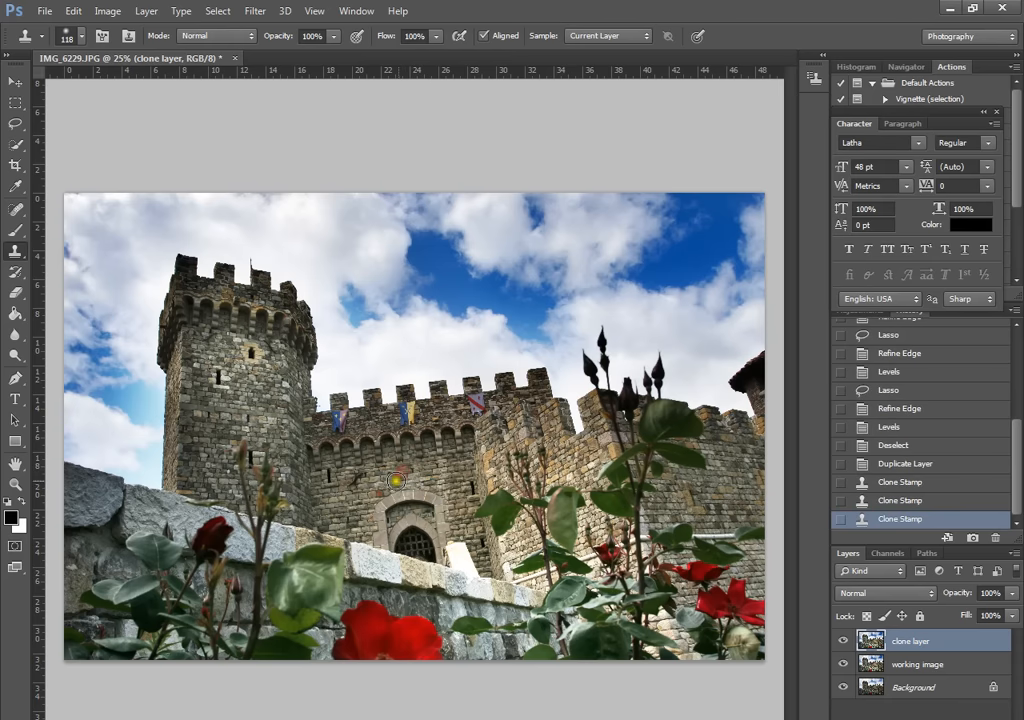
{"action": "left_click", "coordinate": [409, 477]}
{"action": "left_click", "coordinate": [415, 477]}
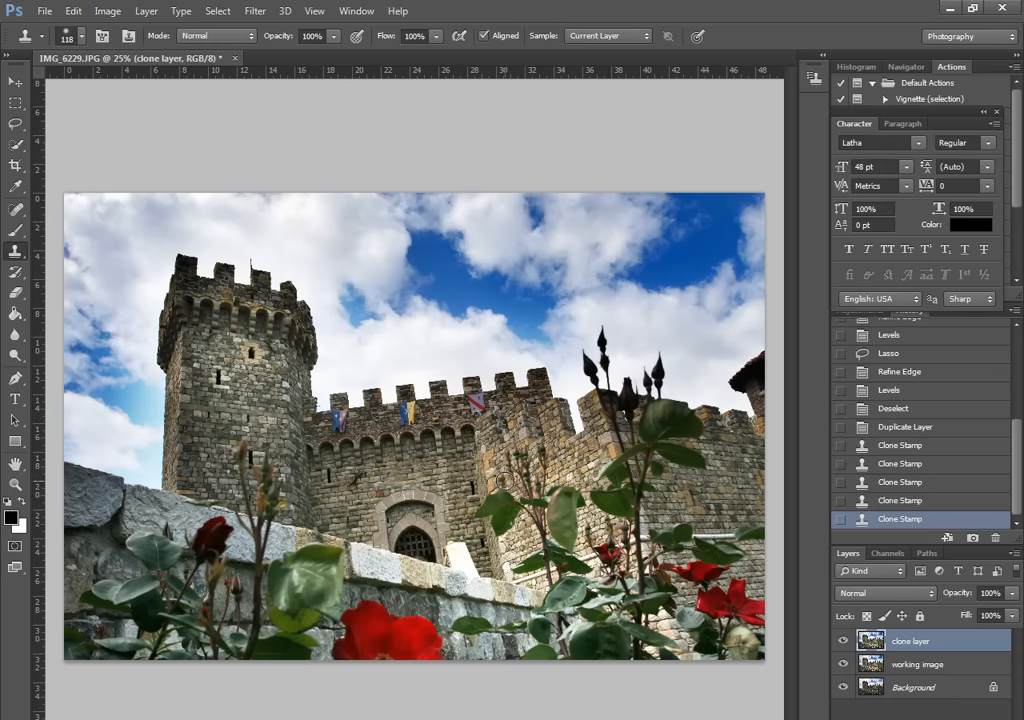
{"action": "left_click", "coordinate": [843, 640]}
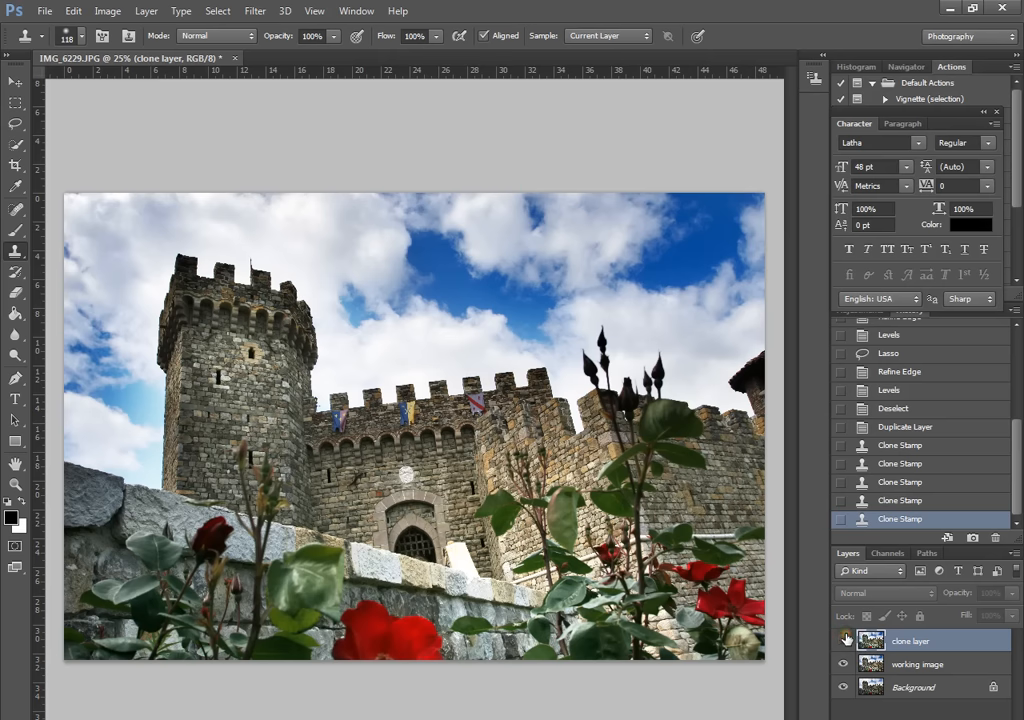
{"action": "left_click", "coordinate": [843, 640]}
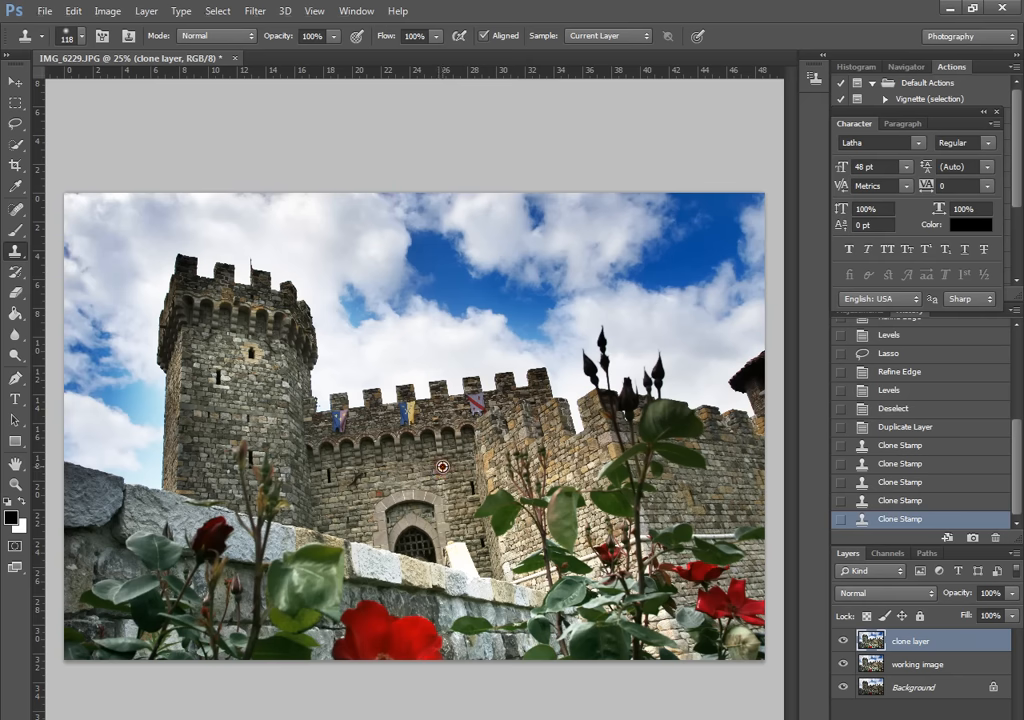
Resample the castle wall and touch up the cloned stonework above the arched doorway
{"action": "left_click", "coordinate": [443, 467]}
{"action": "left_click", "coordinate": [415, 475]}
{"action": "left_click", "coordinate": [410, 471]}
{"action": "left_click", "coordinate": [446, 494]}
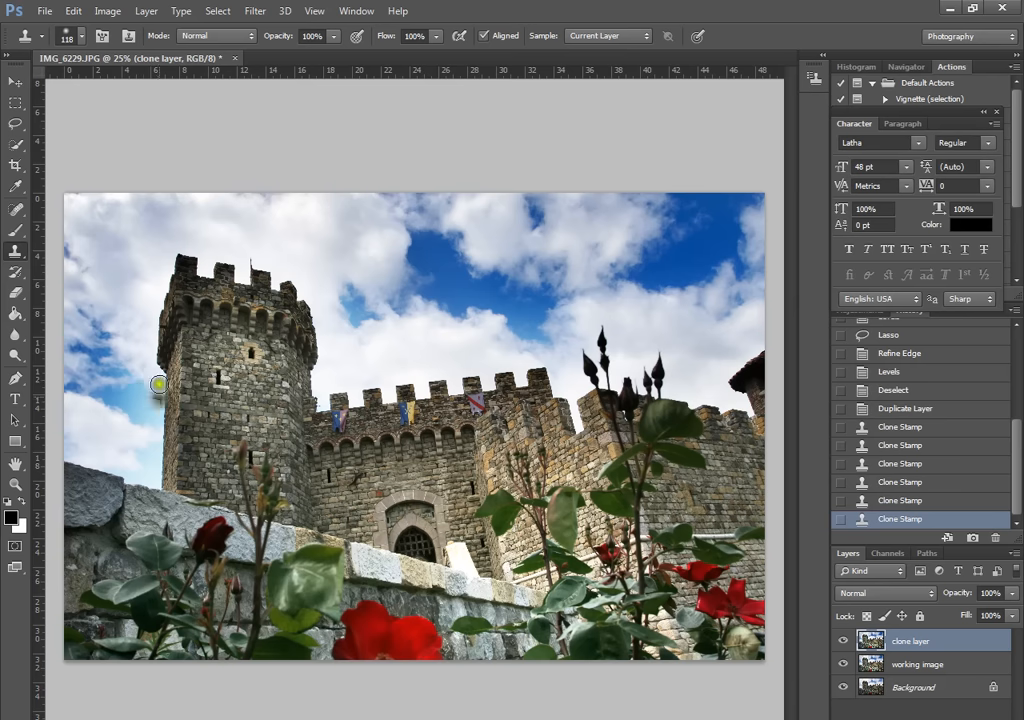
Lower the Clone Stamp opacity to 15% and build up sampled deep blue sky over the pale patch beside the tower
{"action": "left_click", "coordinate": [336, 37]}
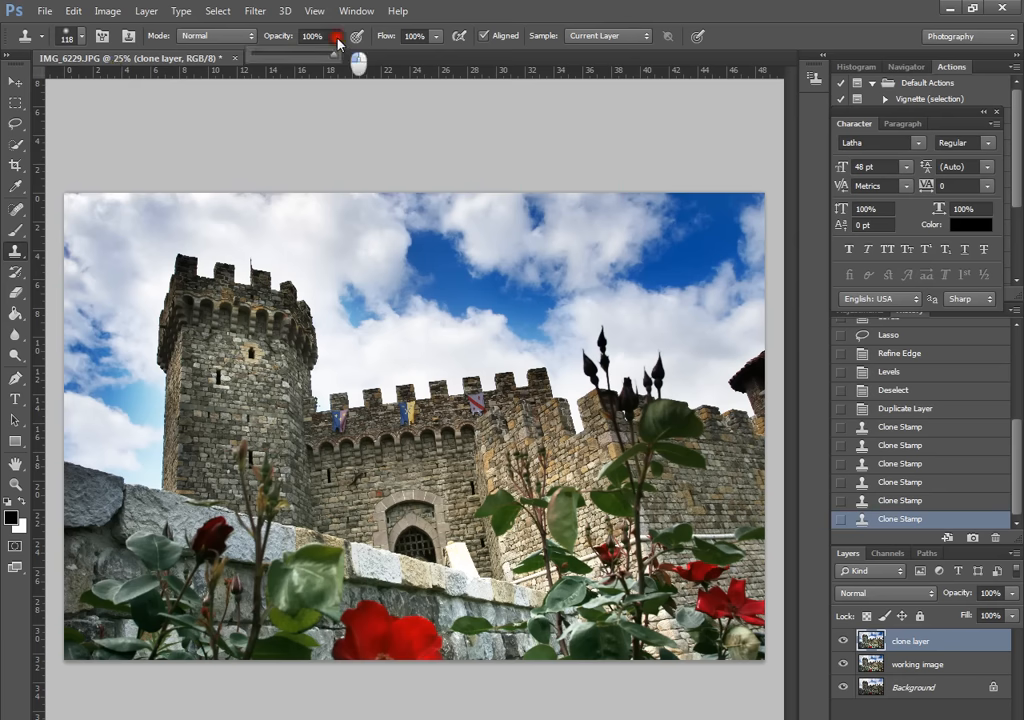
{"action": "left_click_drag", "start_coordinate": [330, 60], "coordinate": [266, 67]}
{"action": "left_click", "coordinate": [315, 38]}
{"action": "left_click_drag", "start_coordinate": [309, 37], "coordinate": [300, 37]}
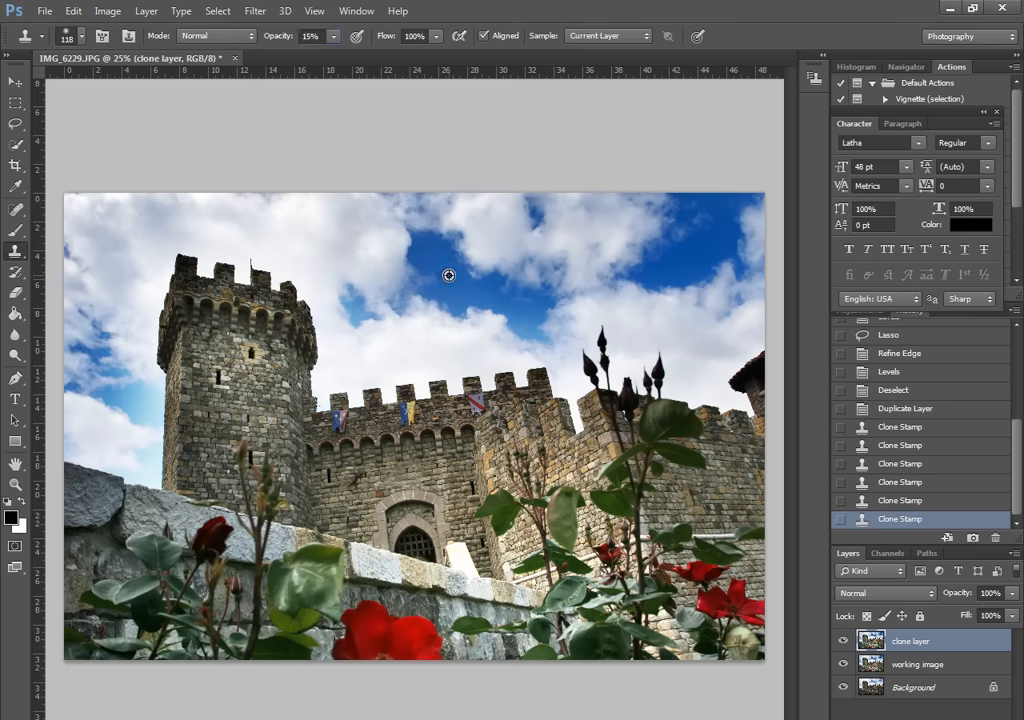
{"action": "left_click", "coordinate": [138, 397]}
{"action": "left_click", "coordinate": [153, 400]}
{"action": "left_click", "coordinate": [142, 402]}
{"action": "left_click", "coordinate": [139, 398]}
{"action": "left_click", "coordinate": [132, 400]}
{"action": "left_click", "coordinate": [142, 416]}
{"action": "left_click", "coordinate": [151, 411]}
{"action": "left_click", "coordinate": [151, 391]}
{"action": "left_click", "coordinate": [131, 387]}
{"action": "left_click", "coordinate": [119, 393]}
{"action": "left_click", "coordinate": [132, 405]}
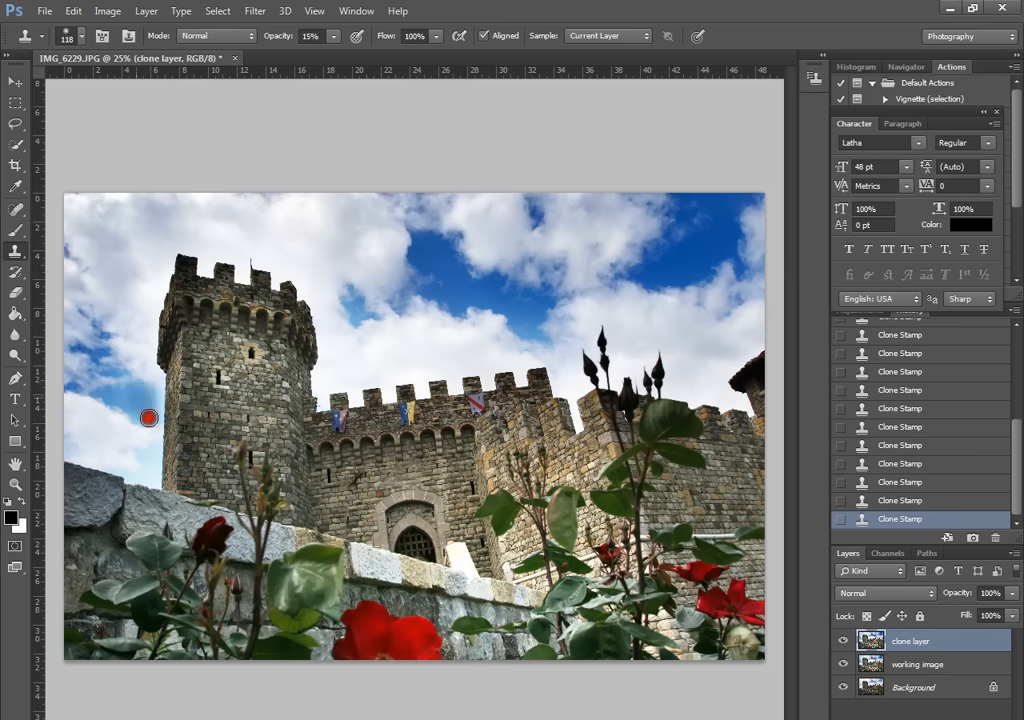
{"action": "left_click", "coordinate": [119, 395]}
{"action": "left_click", "coordinate": [133, 413]}
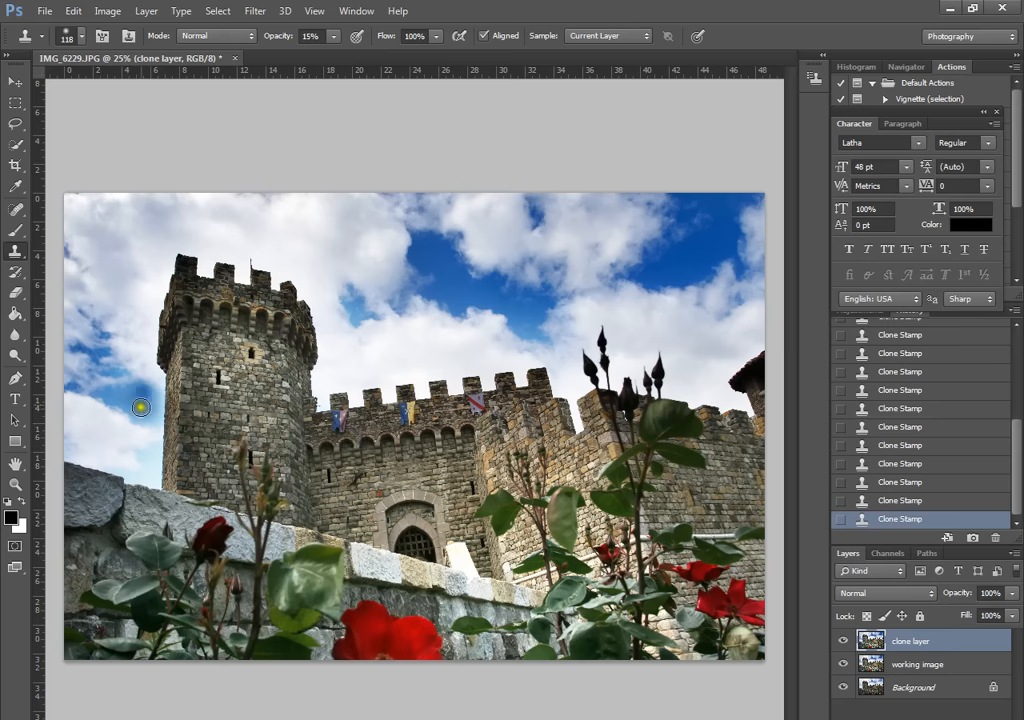
{"action": "left_click", "coordinate": [133, 387]}
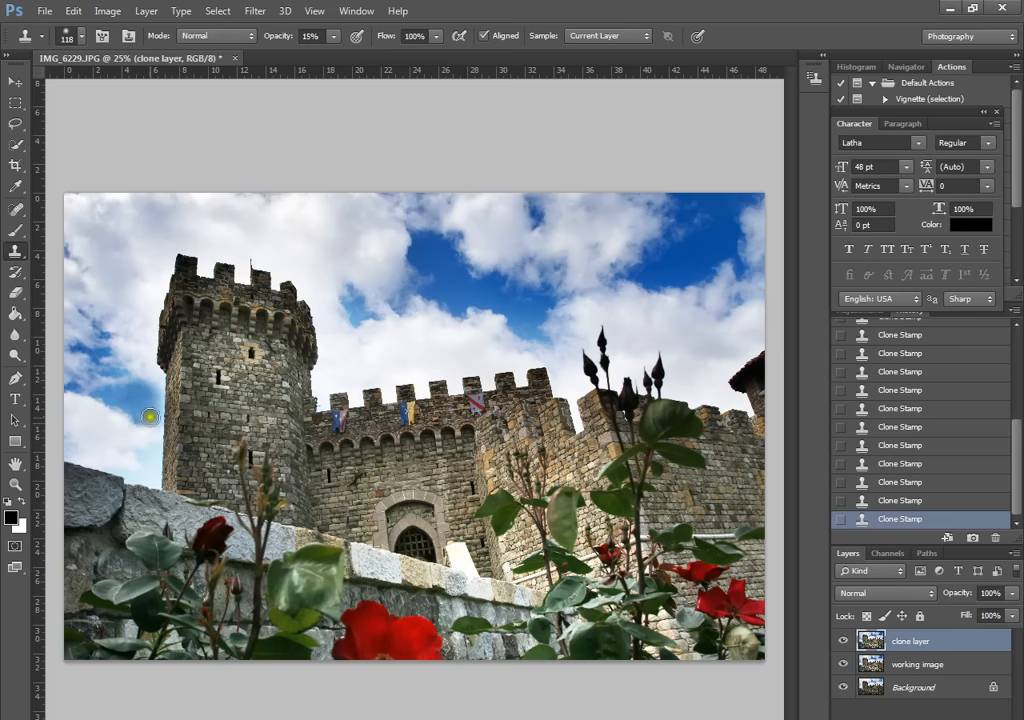
{"action": "left_click", "coordinate": [133, 404]}
{"action": "left_click", "coordinate": [130, 398]}
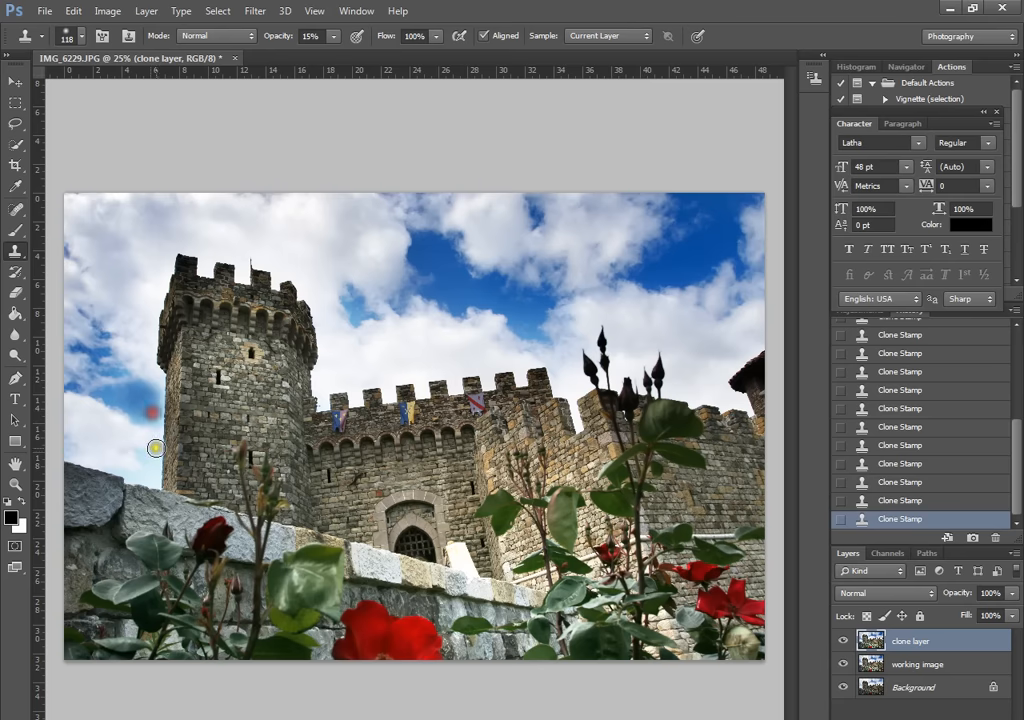
Reduce the brush size to 61 px and clone sampled blue sky along the tower's outer edge
{"action": "left_click", "coordinate": [87, 38]}
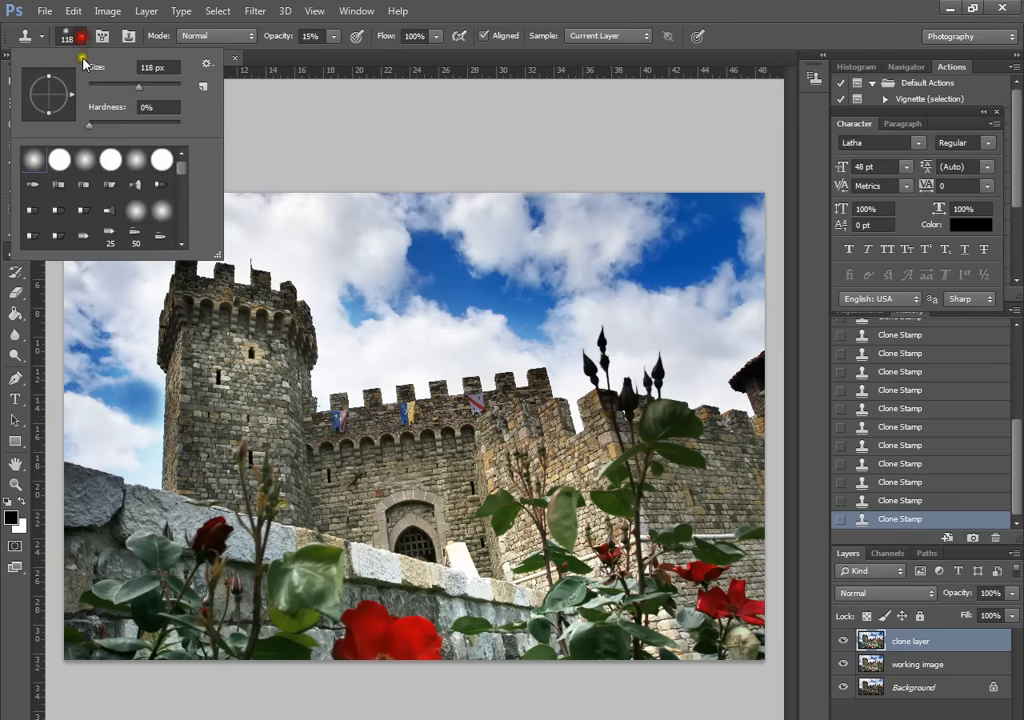
{"action": "left_click", "coordinate": [100, 89]}
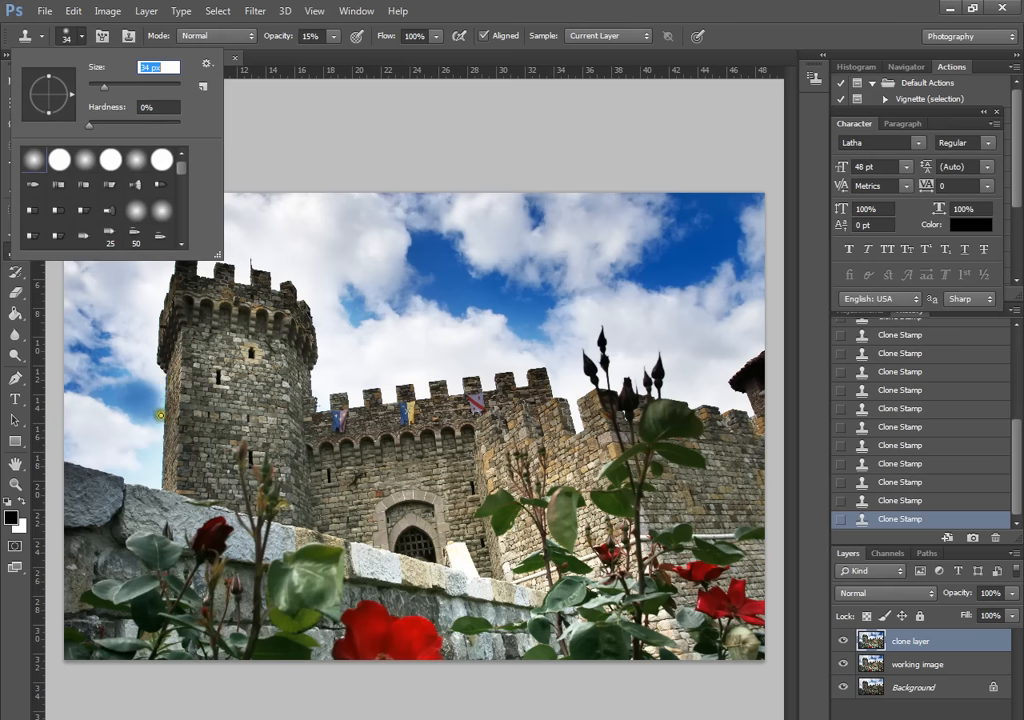
{"action": "left_click_drag", "start_coordinate": [103, 97], "coordinate": [111, 86]}
{"action": "left_click_drag", "start_coordinate": [110, 88], "coordinate": [117, 88]}
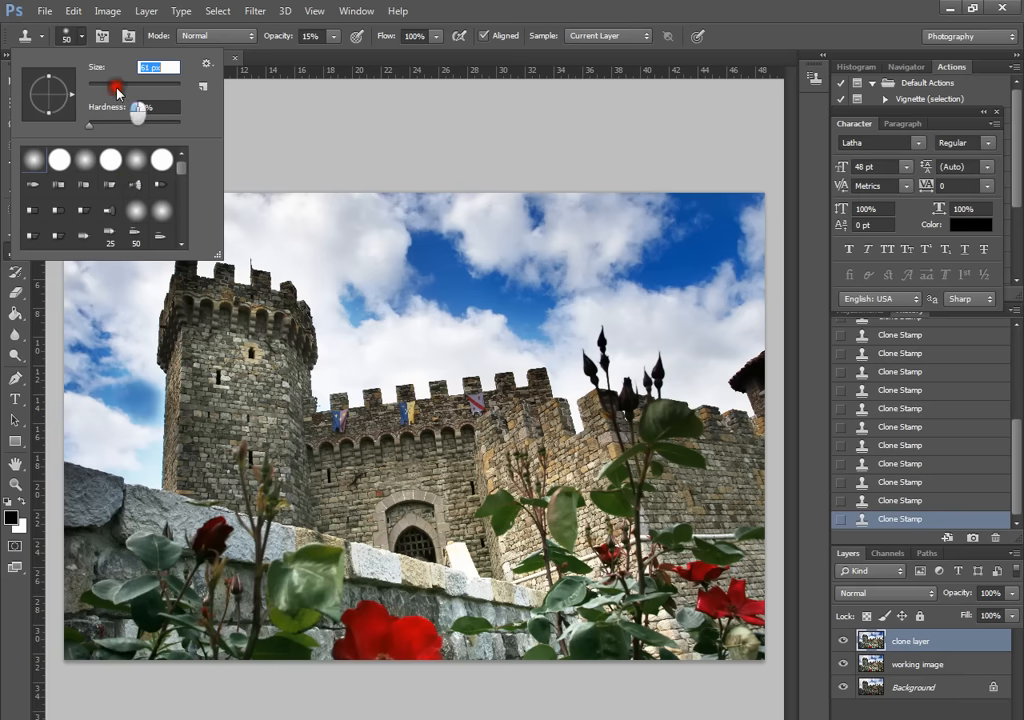
{"action": "left_click", "coordinate": [368, 144]}
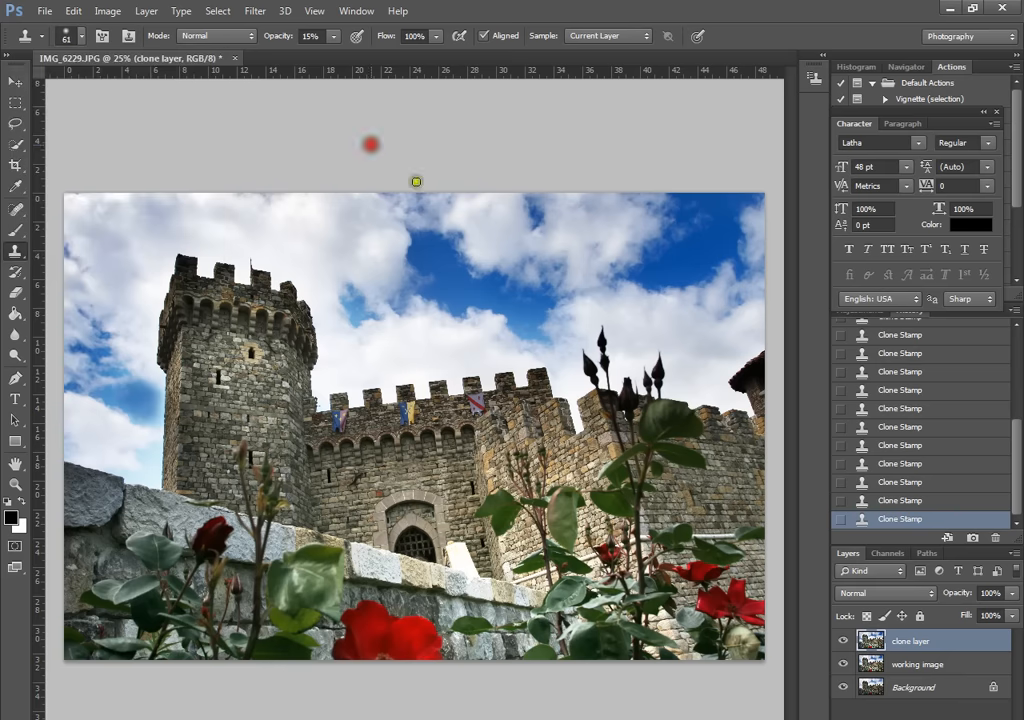
{"action": "left_click", "coordinate": [446, 261], "text": "alt"}
{"action": "left_click", "coordinate": [159, 416]}
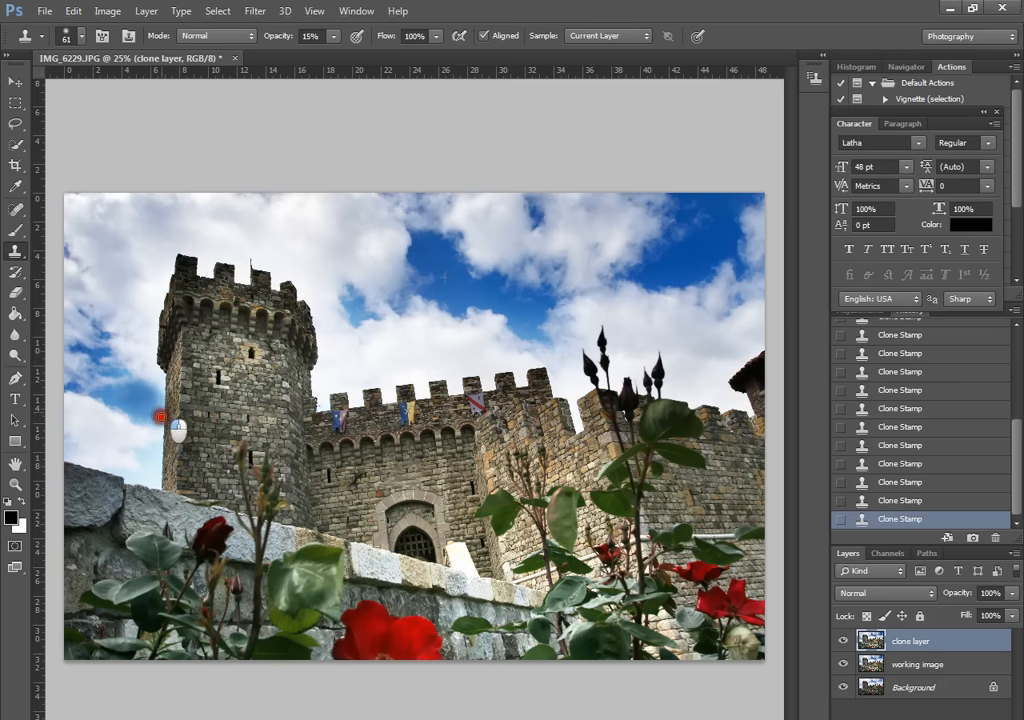
{"action": "mouse_move", "coordinate": [157, 401]}
{"action": "left_mouse_down"}
{"action": "mouse_move", "coordinate": [162, 421]}
{"action": "mouse_move", "coordinate": [152, 418]}
{"action": "left_mouse_up"}
Enlarge the brush to 149 px, resample the blue sky and blend more of it into the patch beside the tower
{"action": "left_click", "coordinate": [79, 39]}
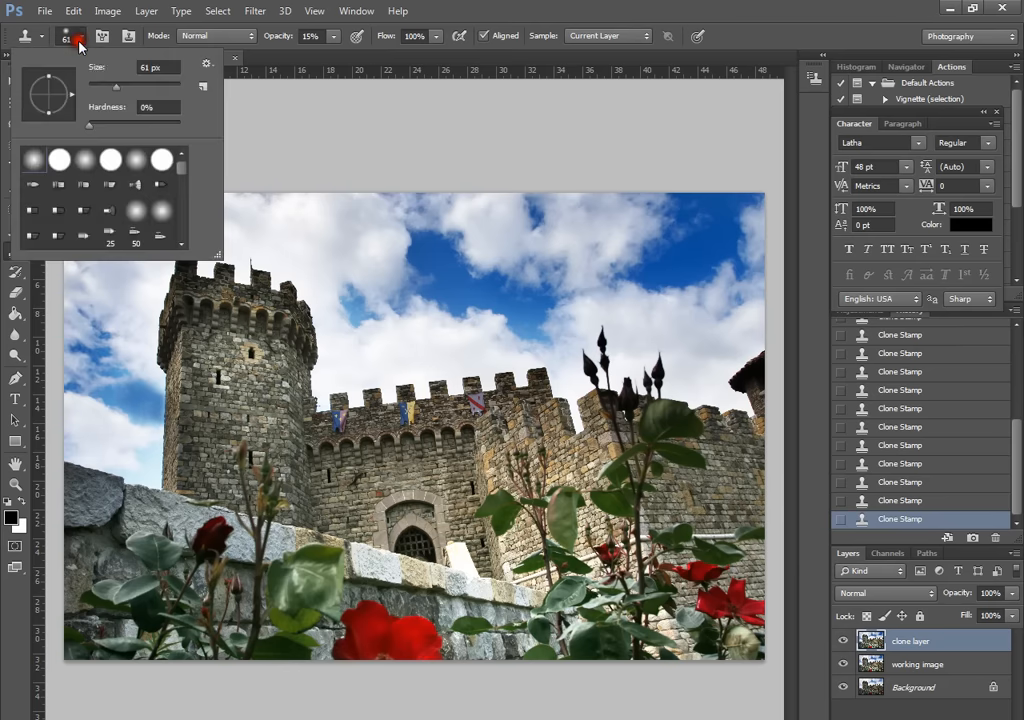
{"action": "left_click_drag", "start_coordinate": [116, 91], "coordinate": [147, 90]}
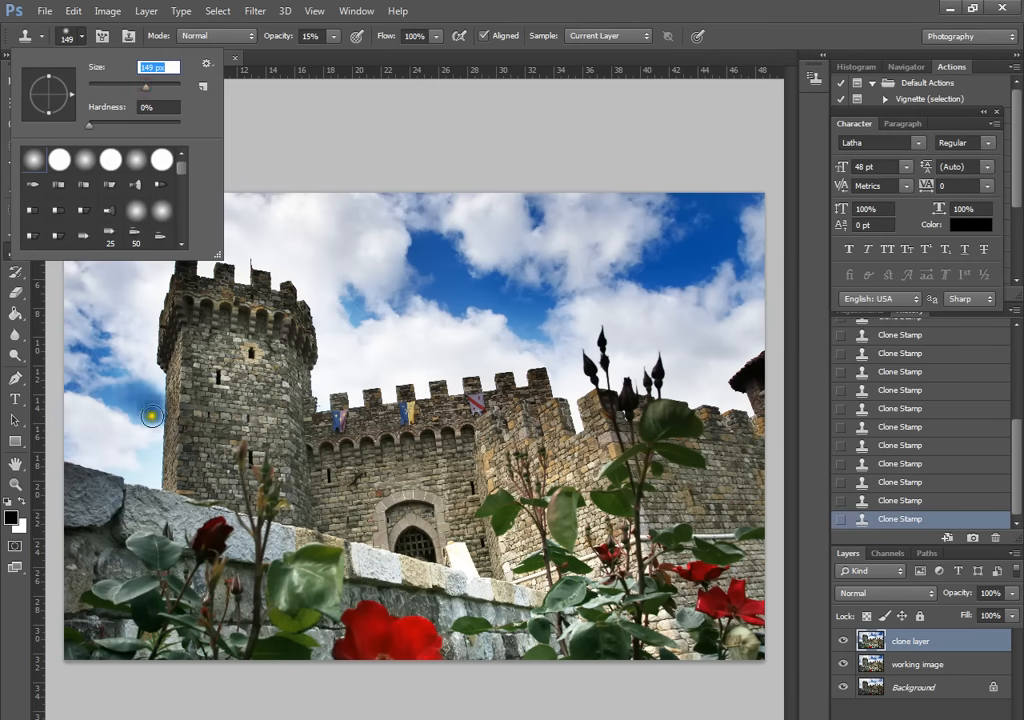
{"action": "left_click", "coordinate": [305, 131]}
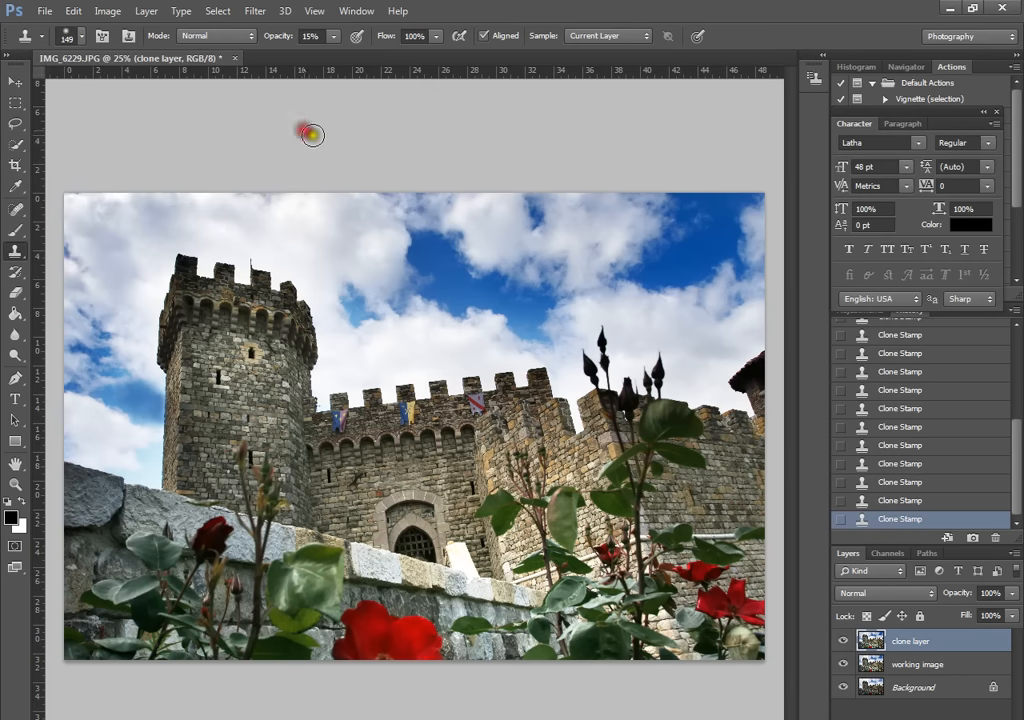
{"action": "left_click", "coordinate": [472, 289], "text": "alt"}
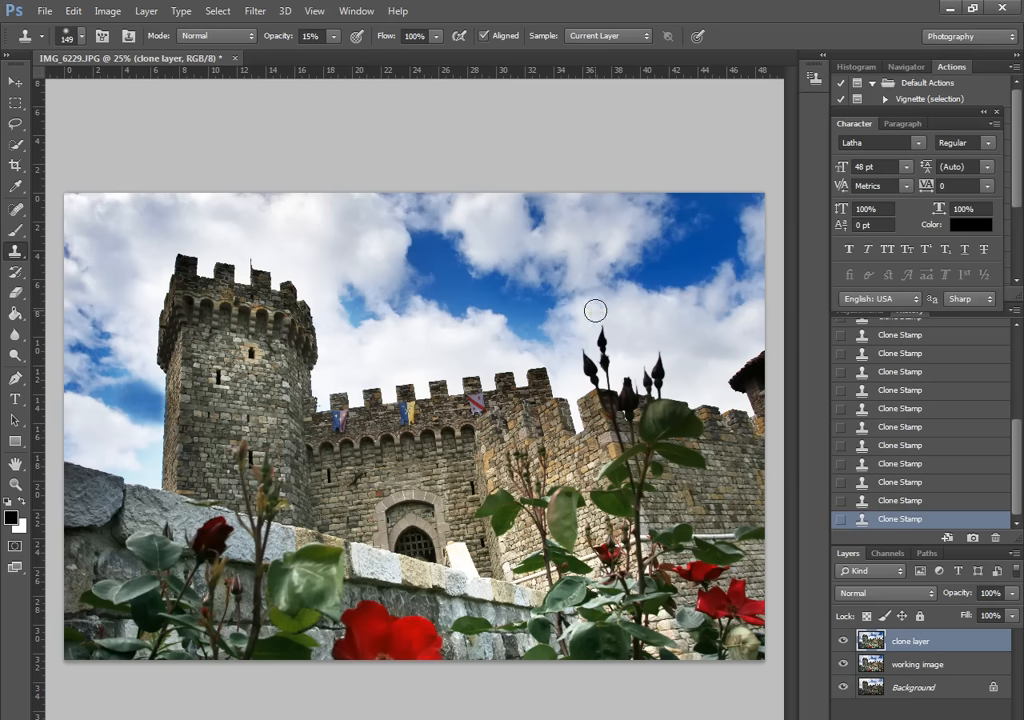
{"action": "left_click", "coordinate": [843, 641]}
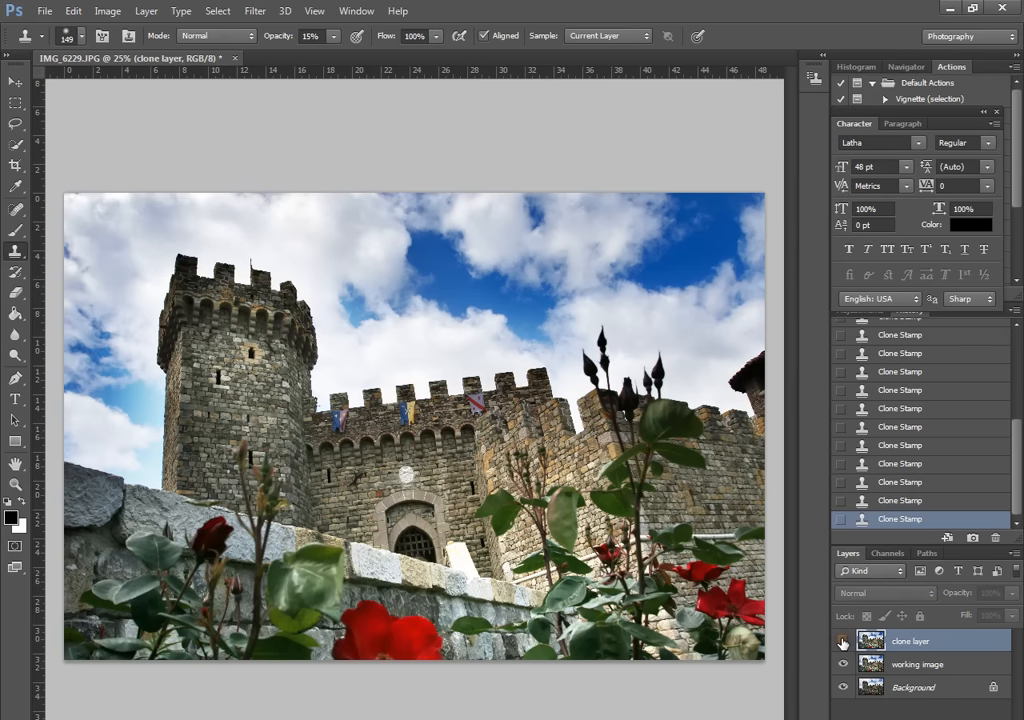
{"action": "left_click", "coordinate": [843, 641]}
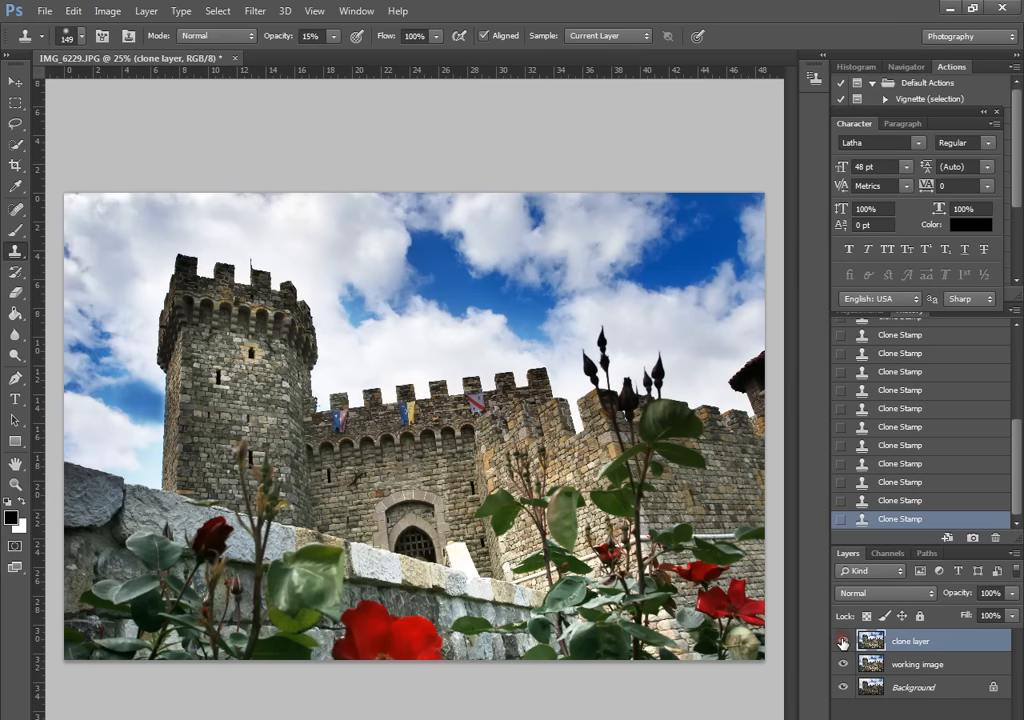
{"action": "left_click", "coordinate": [143, 393]}
{"action": "left_click_drag", "start_coordinate": [143, 393], "coordinate": [133, 395]}
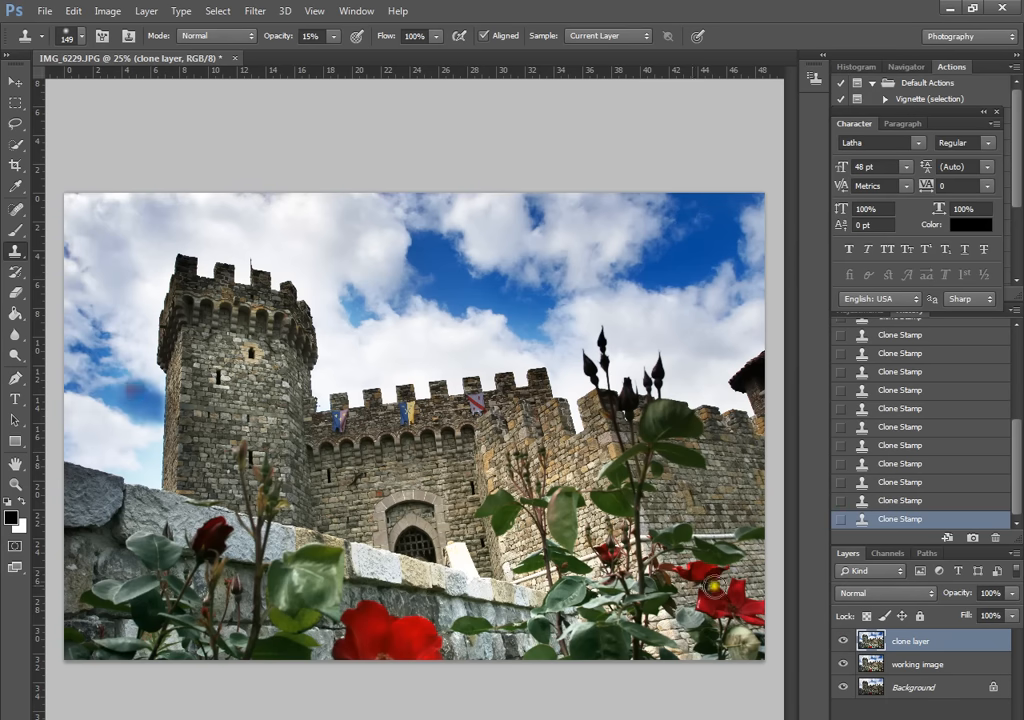
Compare the retouched photo with the unretouched version by repeatedly hiding and showing the clone layer
{"action": "left_click", "coordinate": [843, 641]}
{"action": "left_click", "coordinate": [843, 641]}
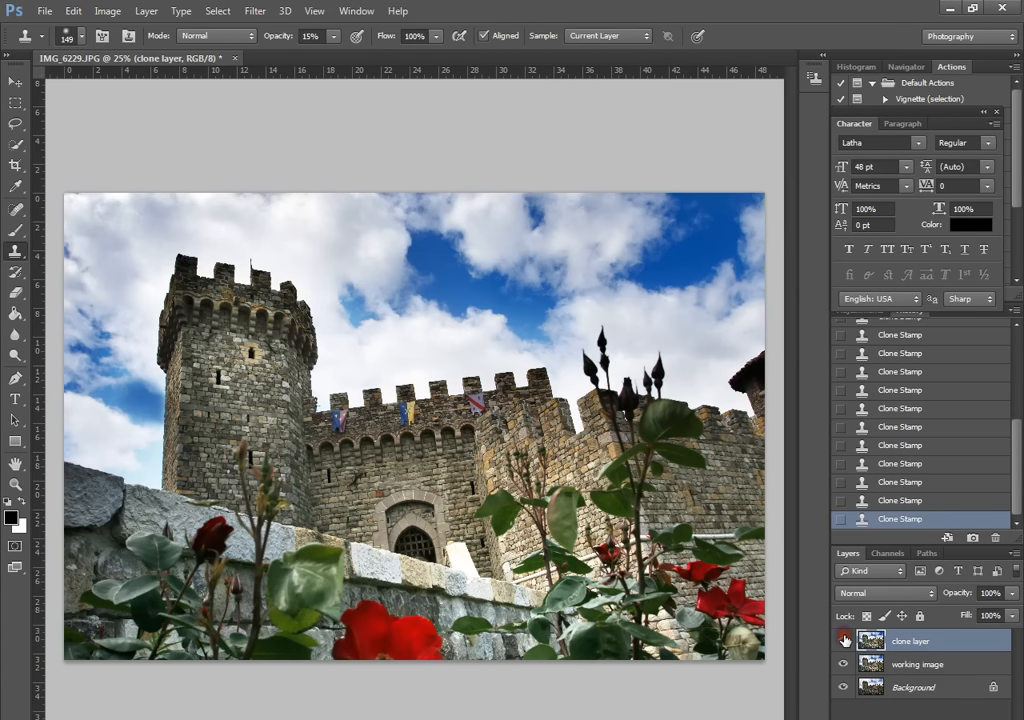
{"action": "left_click", "coordinate": [843, 641]}
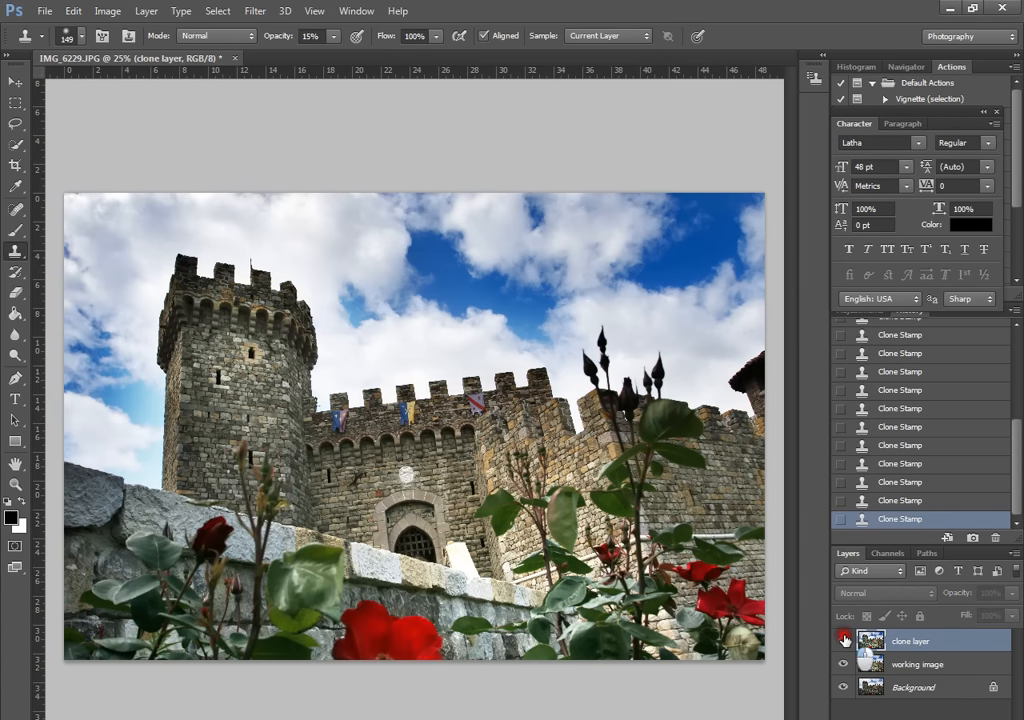
{"action": "left_click", "coordinate": [843, 641]}
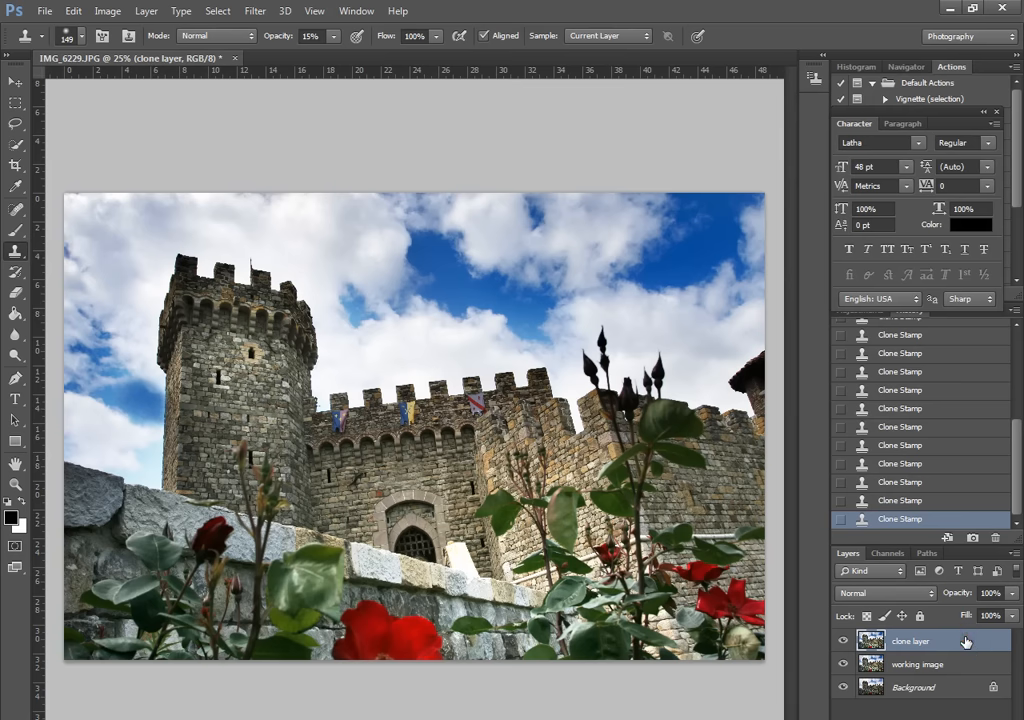
Add a Hue/Saturation adjustment layer above the clone layer
{"action": "left_click", "coordinate": [922, 719]}
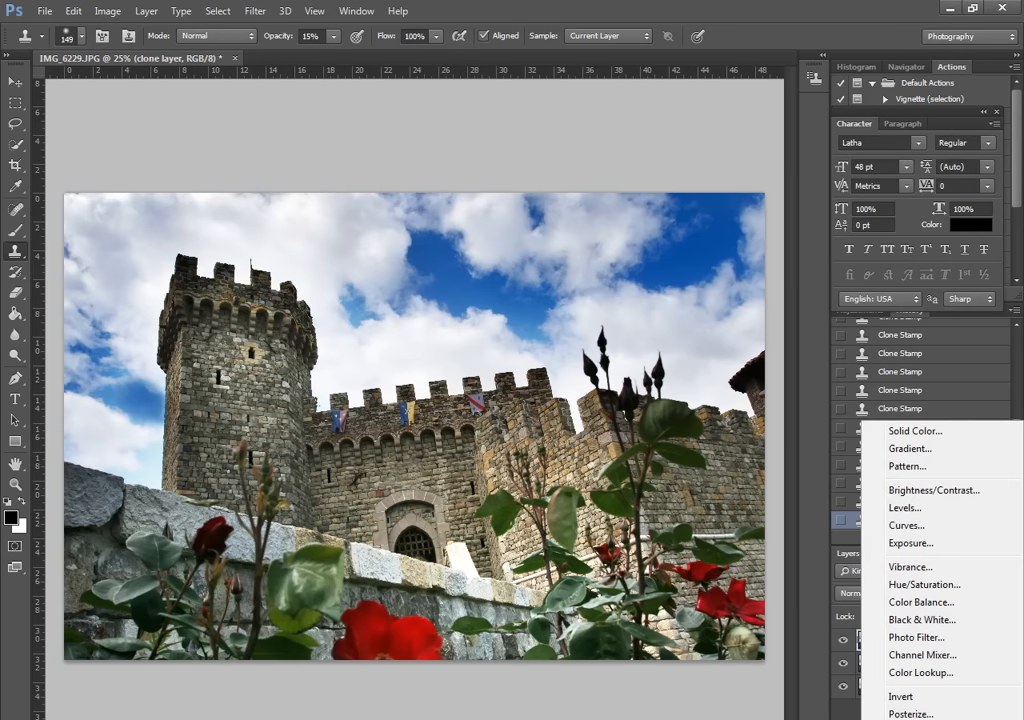
{"action": "left_click", "coordinate": [926, 584]}
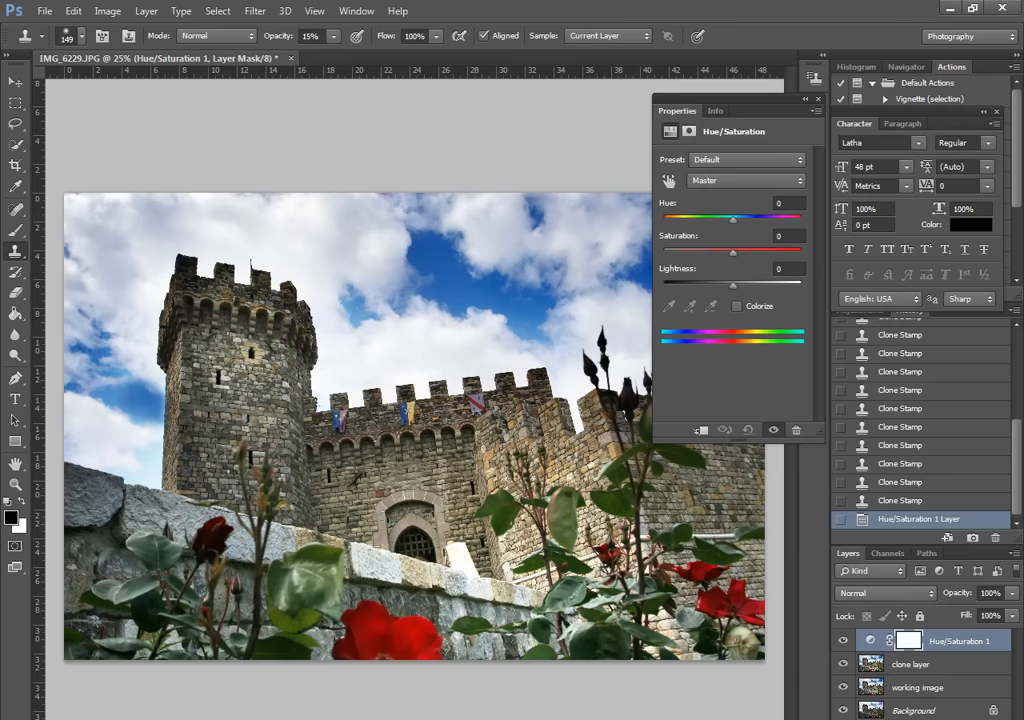
{"action": "left_click", "coordinate": [922, 719]}
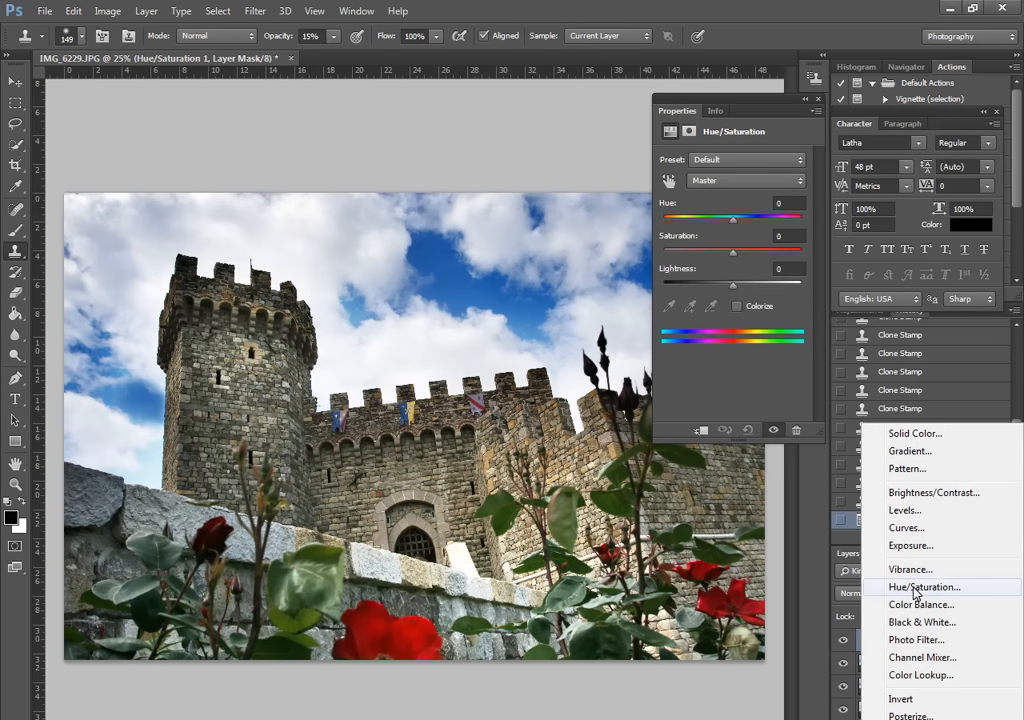
{"action": "left_click", "coordinate": [763, 103]}
{"action": "left_click", "coordinate": [735, 287]}
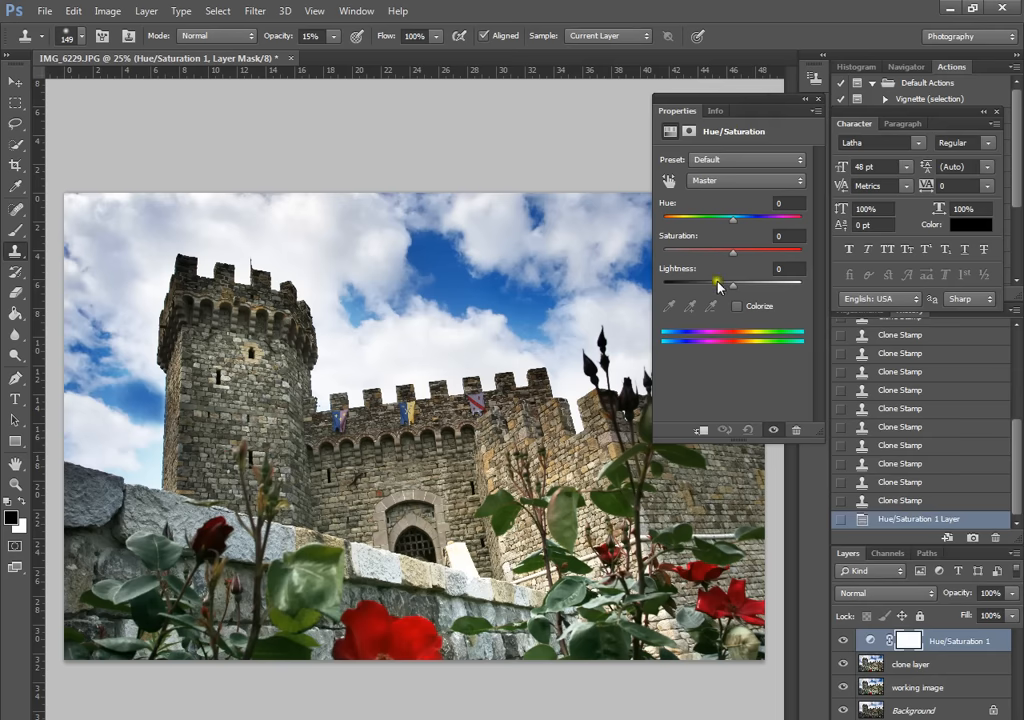
Set the Hue/Saturation layer's saturation to +26 and hue to +13, and close its properties
{"action": "left_click_drag", "start_coordinate": [735, 258], "coordinate": [753, 254]}
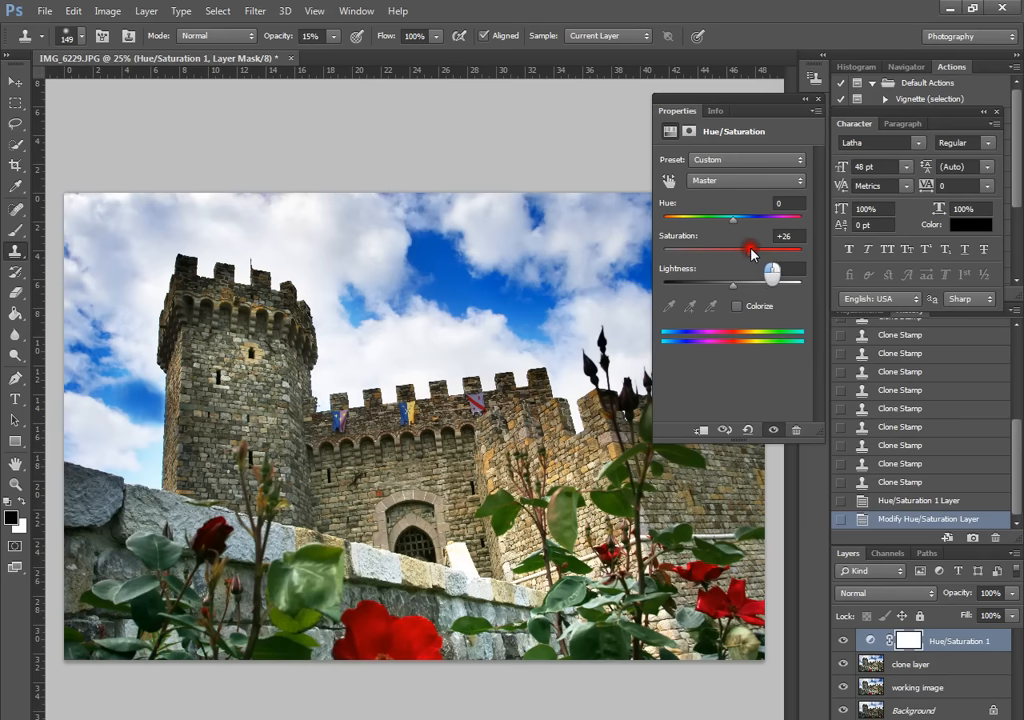
{"action": "left_click_drag", "start_coordinate": [752, 253], "coordinate": [752, 255]}
{"action": "left_click_drag", "start_coordinate": [739, 218], "coordinate": [743, 224]}
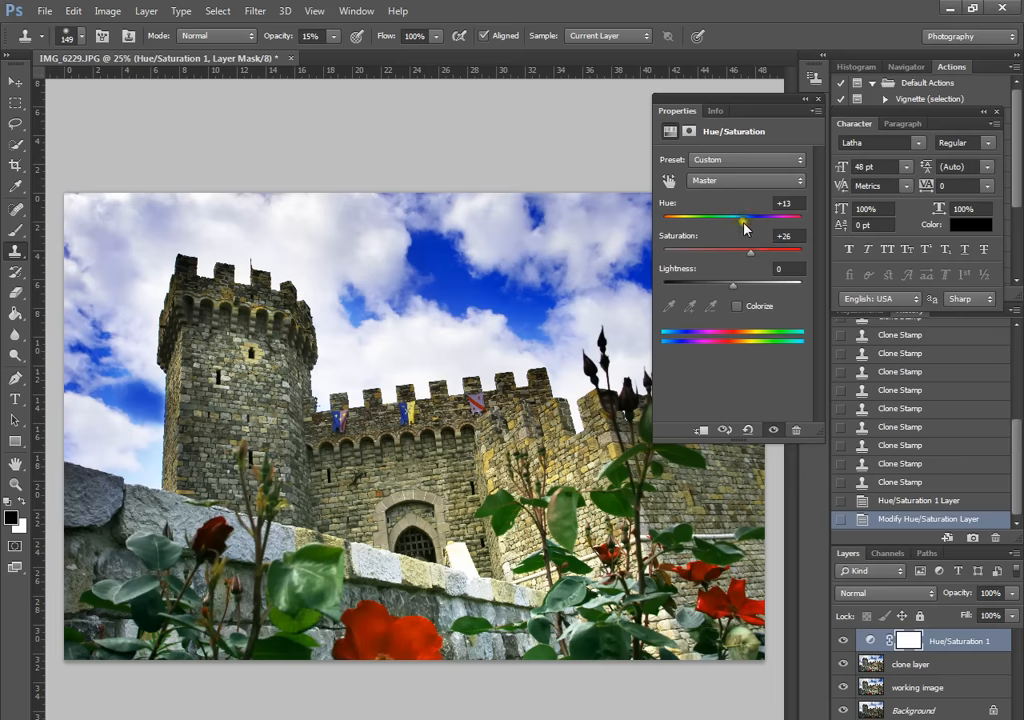
{"action": "left_click", "coordinate": [821, 99]}
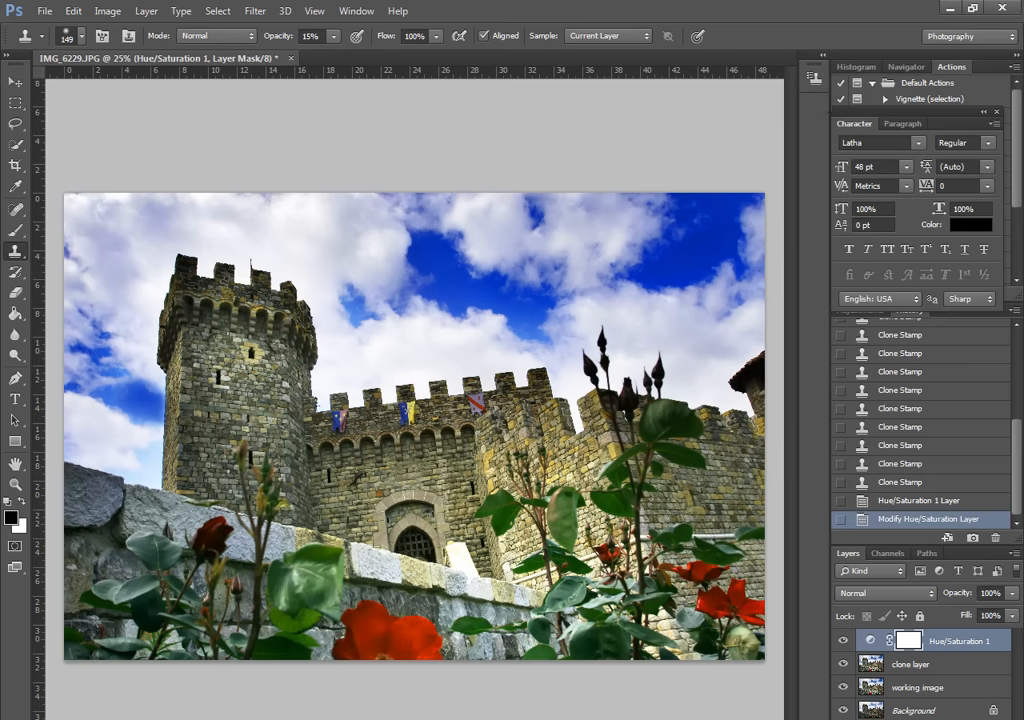
Add a Brightness/Contrast adjustment layer above the Hue/Saturation layer, set its contrast to 16, and close its properties
{"action": "left_click", "coordinate": [924, 718]}
{"action": "left_click", "coordinate": [935, 491]}
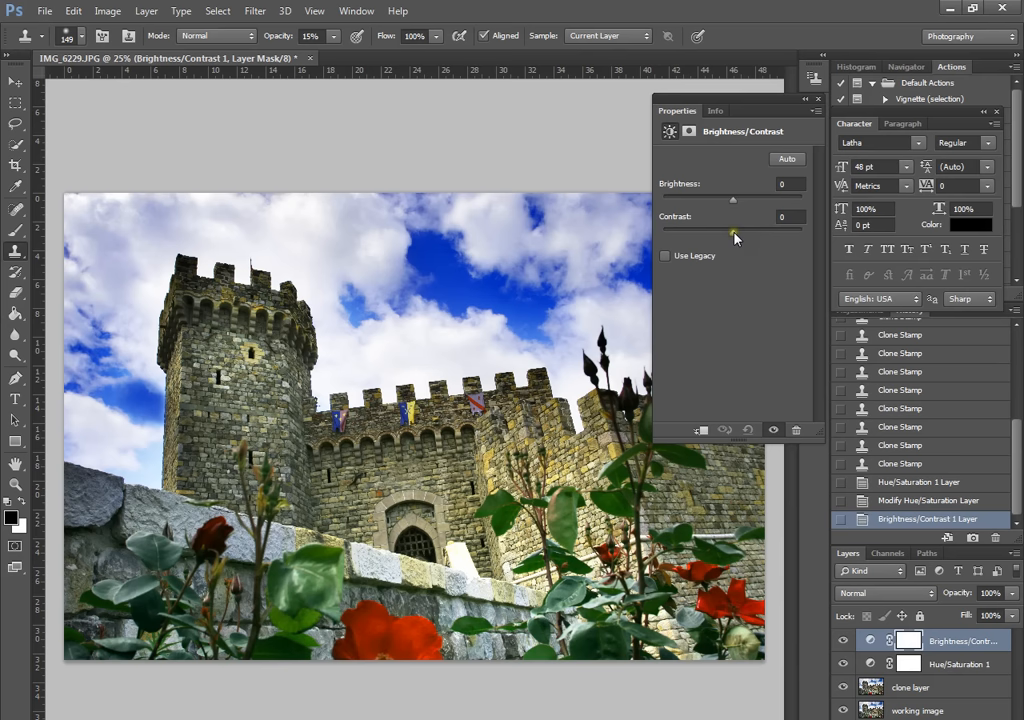
{"action": "mouse_move", "coordinate": [734, 233]}
{"action": "left_mouse_down"}
{"action": "mouse_move", "coordinate": [795, 243]}
{"action": "mouse_move", "coordinate": [731, 244]}
{"action": "mouse_move", "coordinate": [744, 246]}
{"action": "left_mouse_up"}
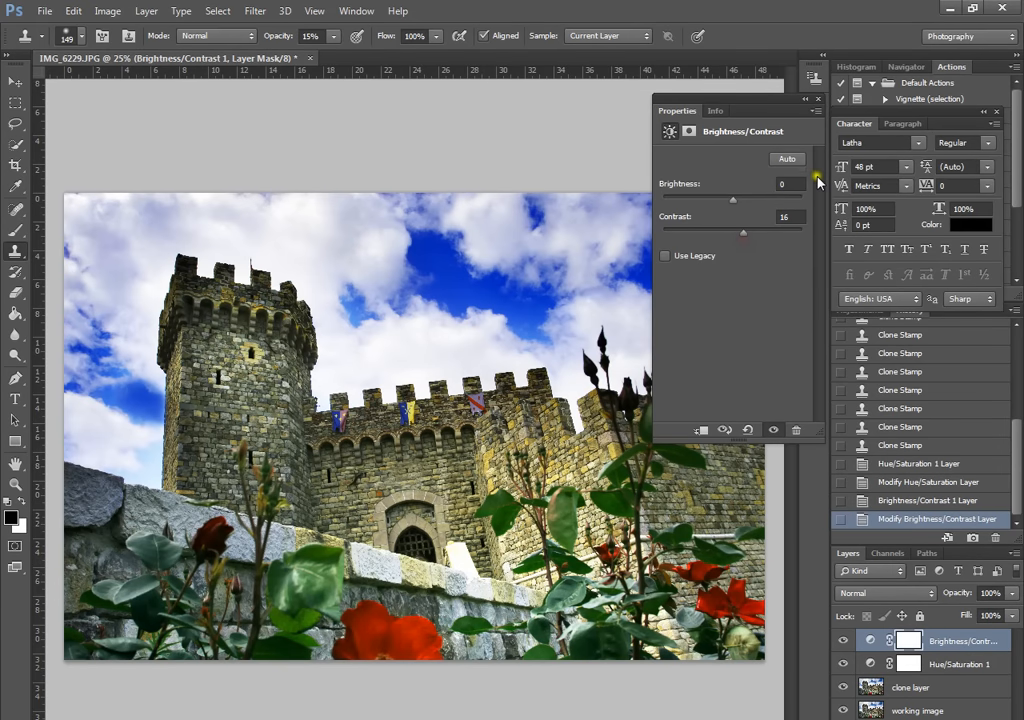
{"action": "left_click", "coordinate": [820, 100]}
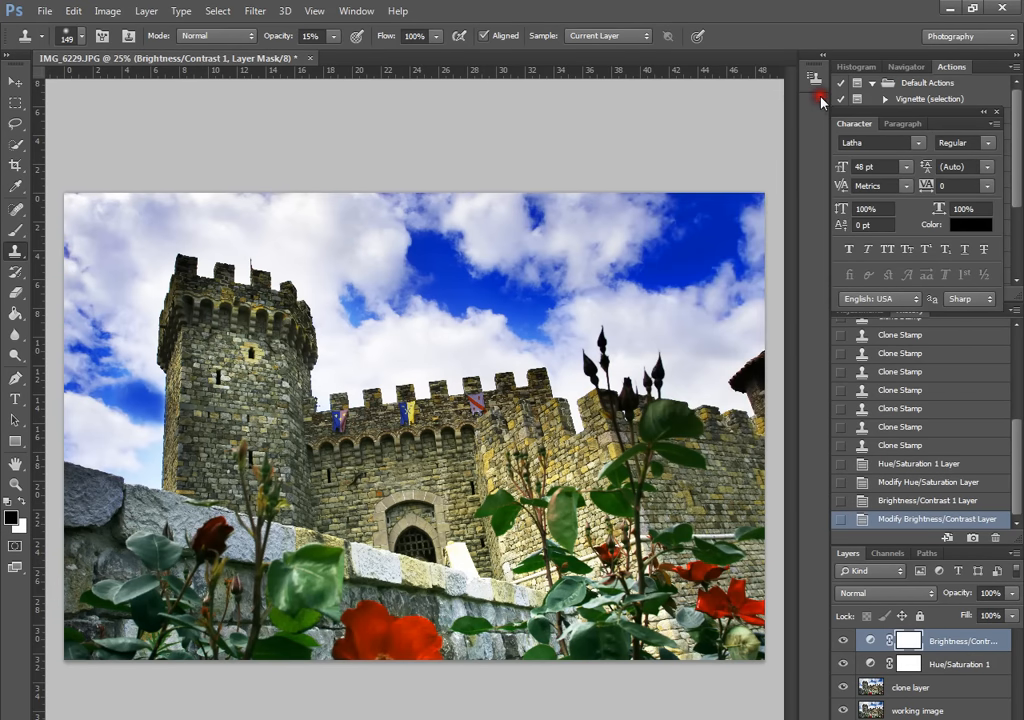
Add a Solid Color fill layer in near-black #020000 above the Brightness/Contrast layer
{"action": "left_click", "coordinate": [922, 718]}
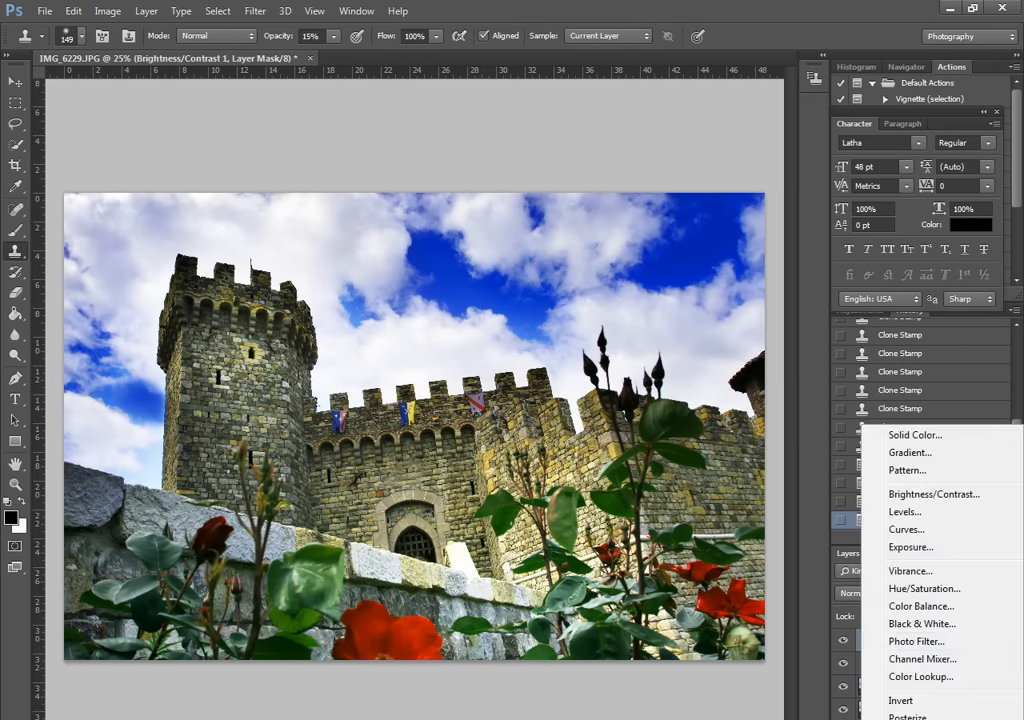
{"action": "left_click", "coordinate": [902, 435]}
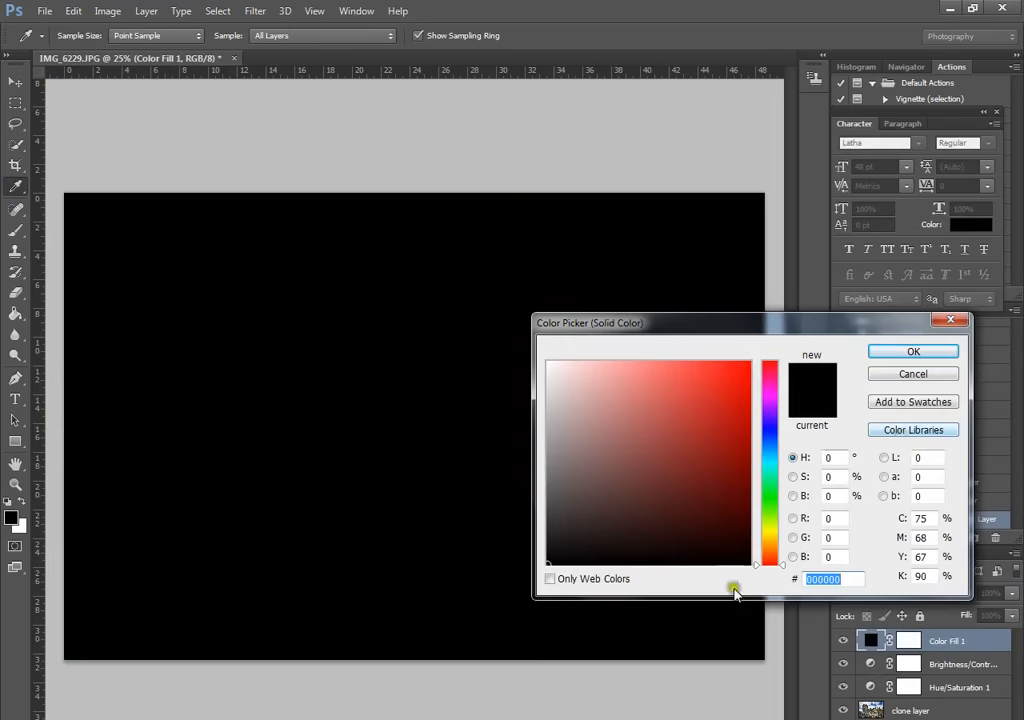
{"action": "left_click", "coordinate": [748, 563]}
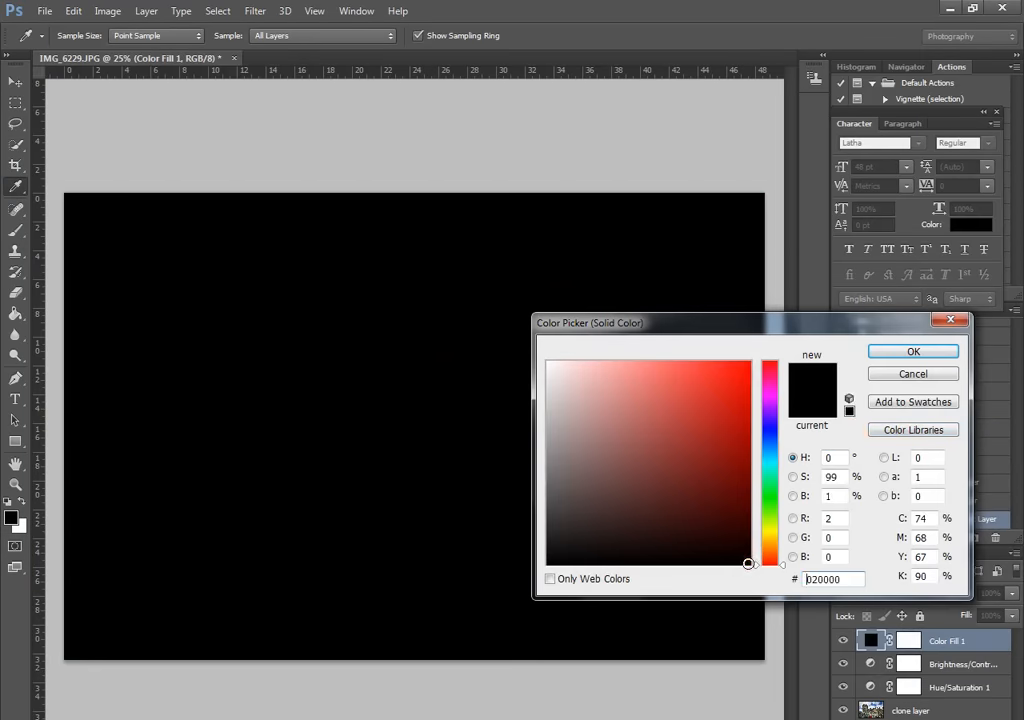
{"action": "left_click", "coordinate": [945, 352]}
{"action": "left_click", "coordinate": [922, 718]}
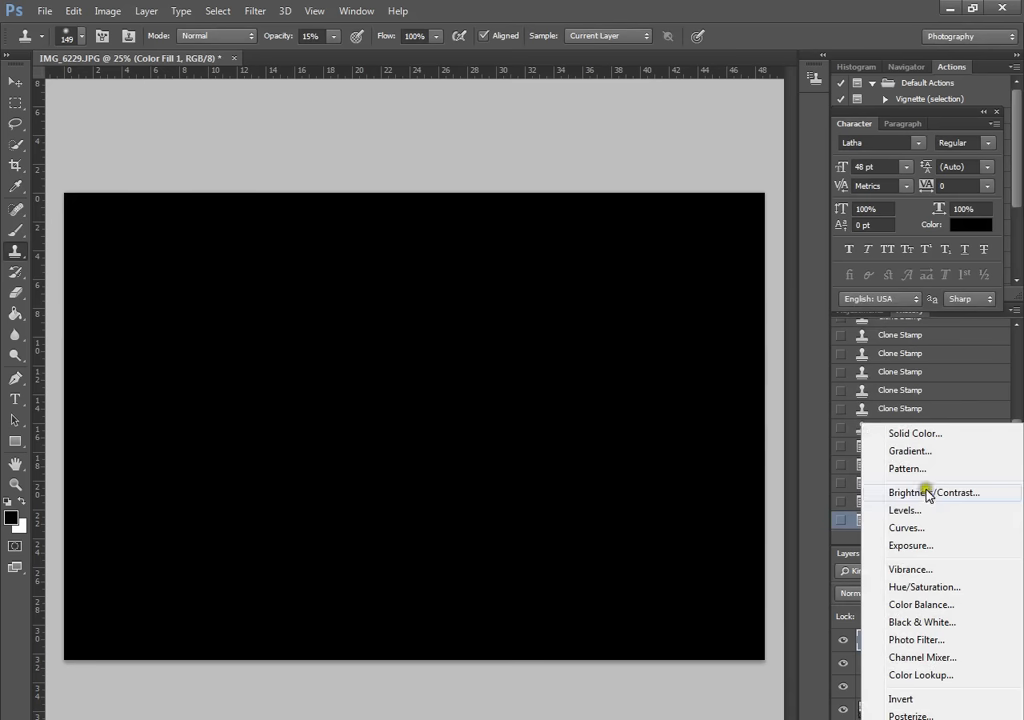
{"action": "left_click", "coordinate": [680, 246]}
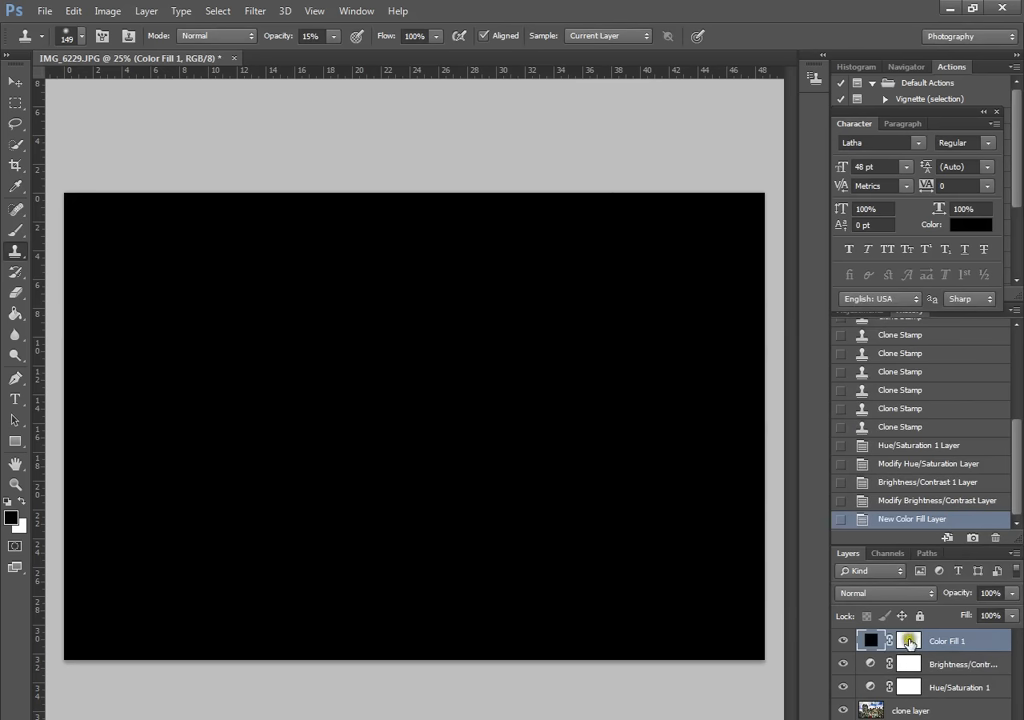
On the colour fill layer's mask, paint a first black dab above the sky with a soft round 2500 px brush
{"action": "left_click", "coordinate": [905, 639]}
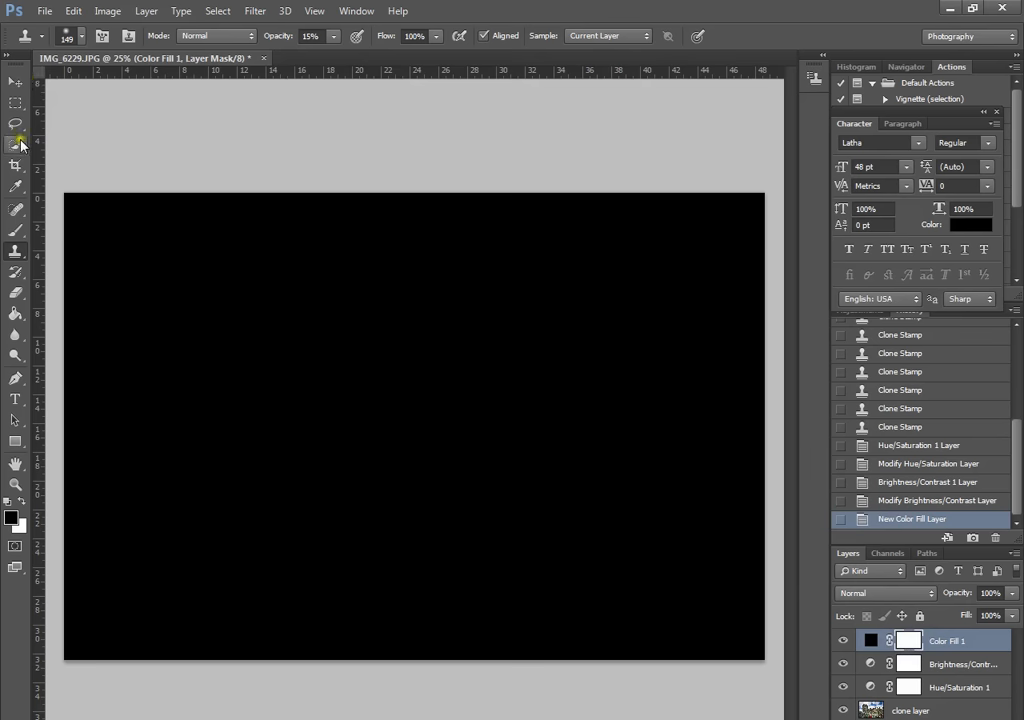
{"action": "left_click", "coordinate": [19, 232]}
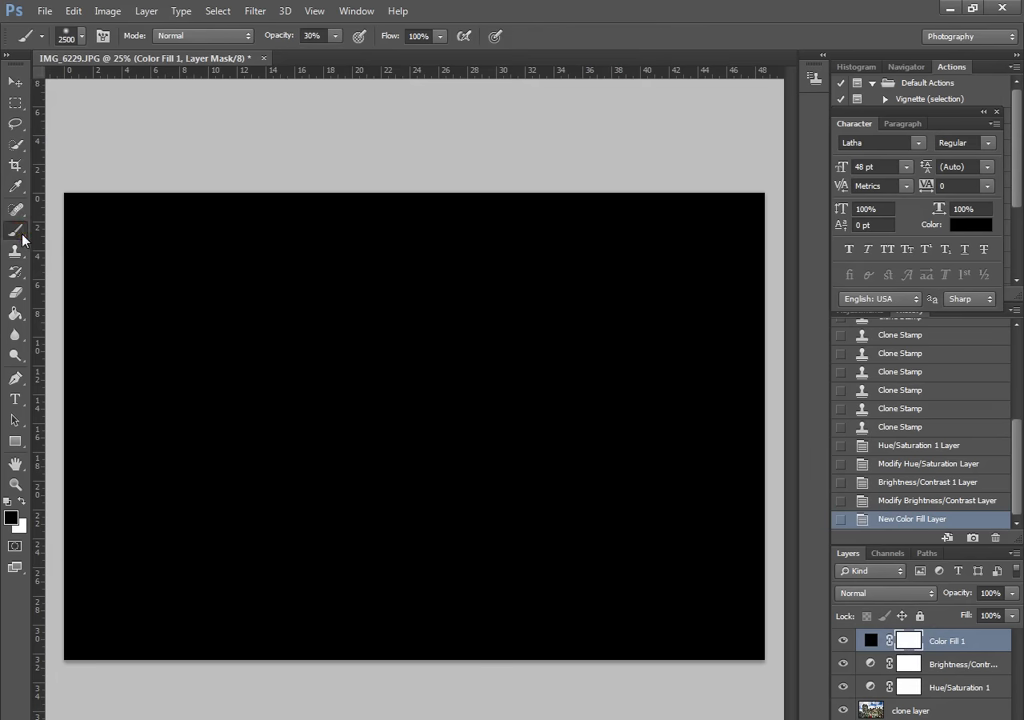
{"action": "left_click", "coordinate": [80, 37]}
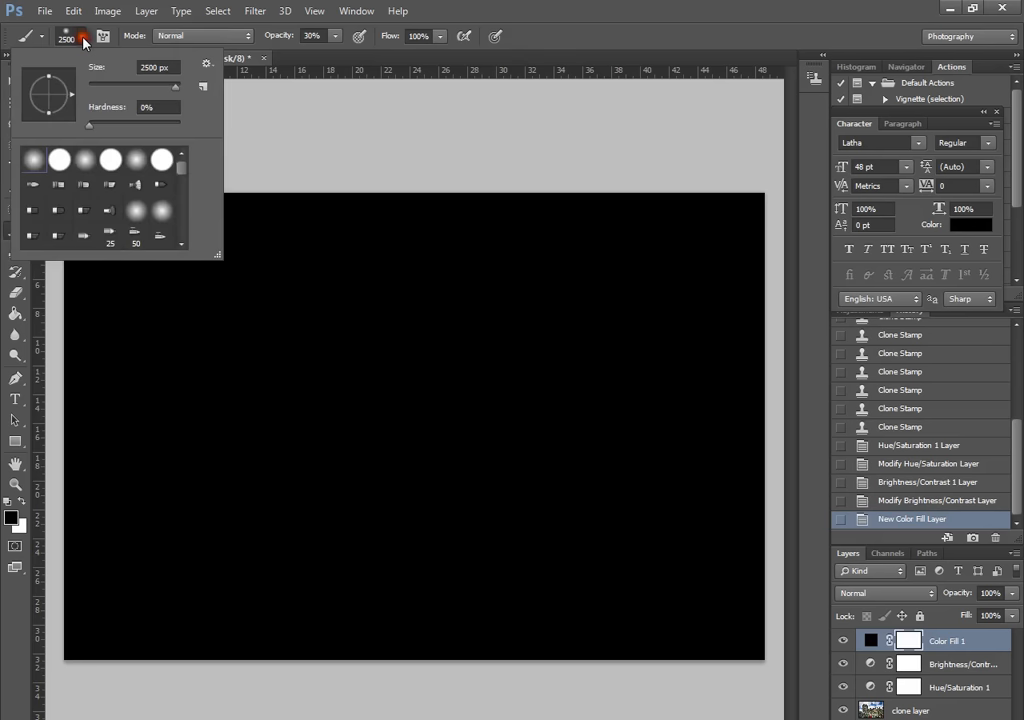
{"action": "left_click", "coordinate": [162, 68]}
{"action": "type", "text": "2500"}
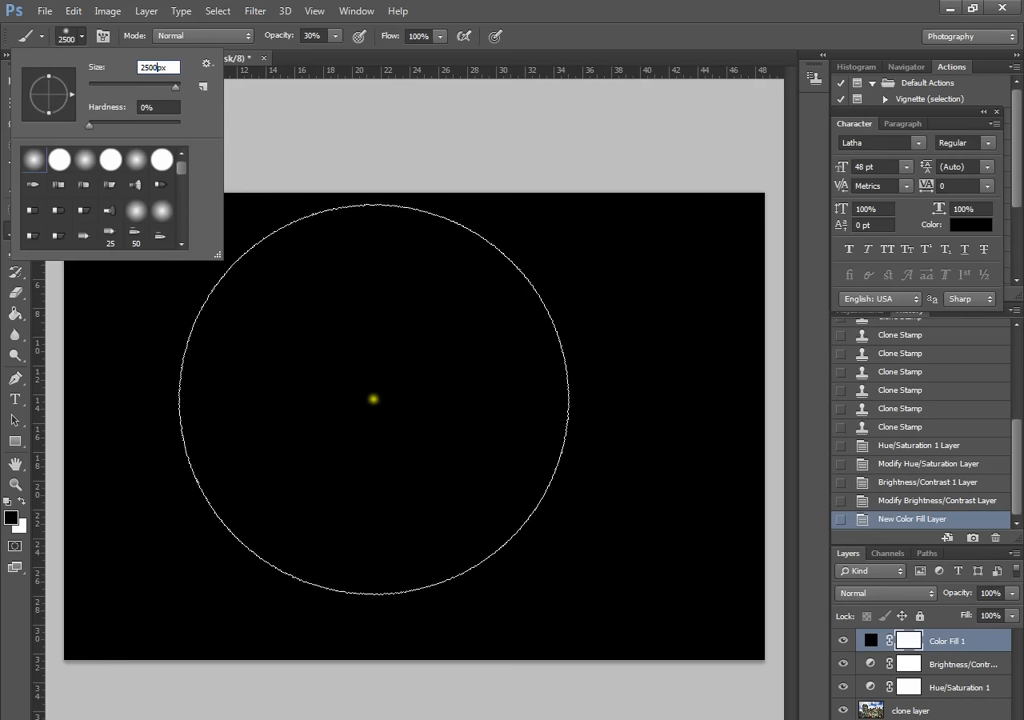
{"action": "left_click", "coordinate": [34, 157]}
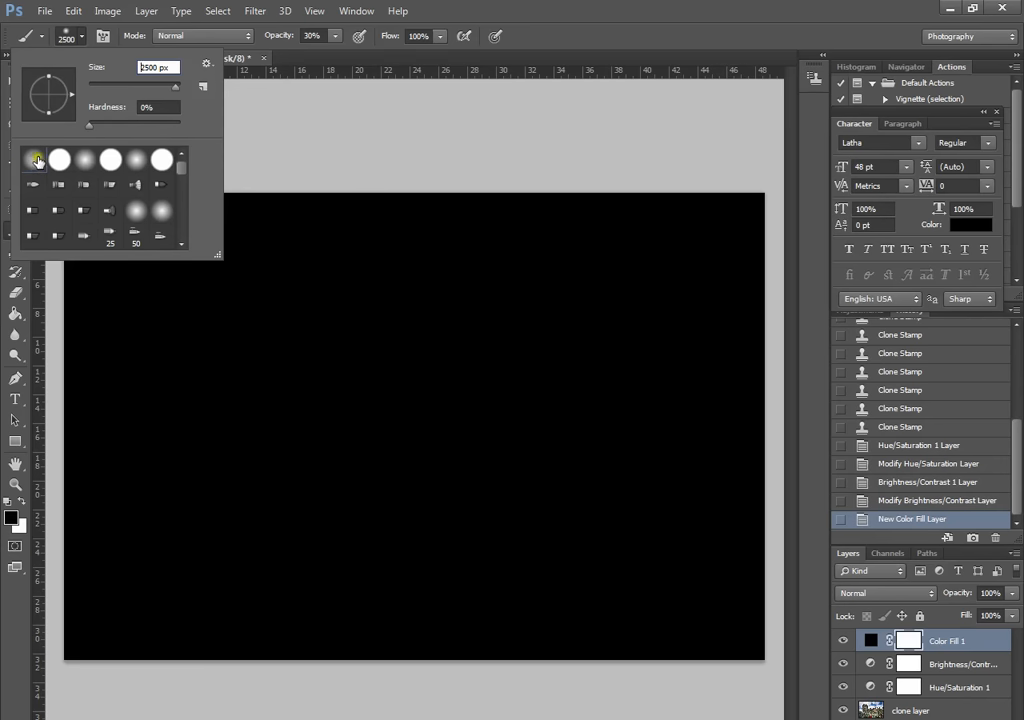
{"action": "left_click", "coordinate": [362, 121]}
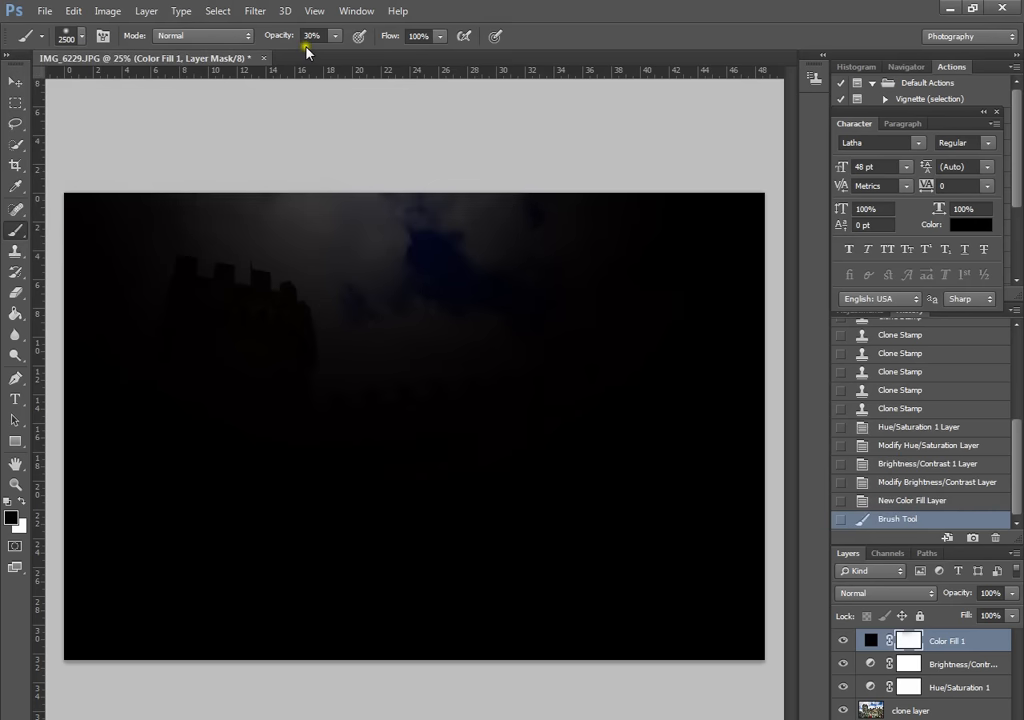
Set the brush opacity to 48% and swap the foreground and background colours until black is the foreground
{"action": "left_click", "coordinate": [336, 37]}
{"action": "left_click_drag", "start_coordinate": [336, 60], "coordinate": [351, 60]}
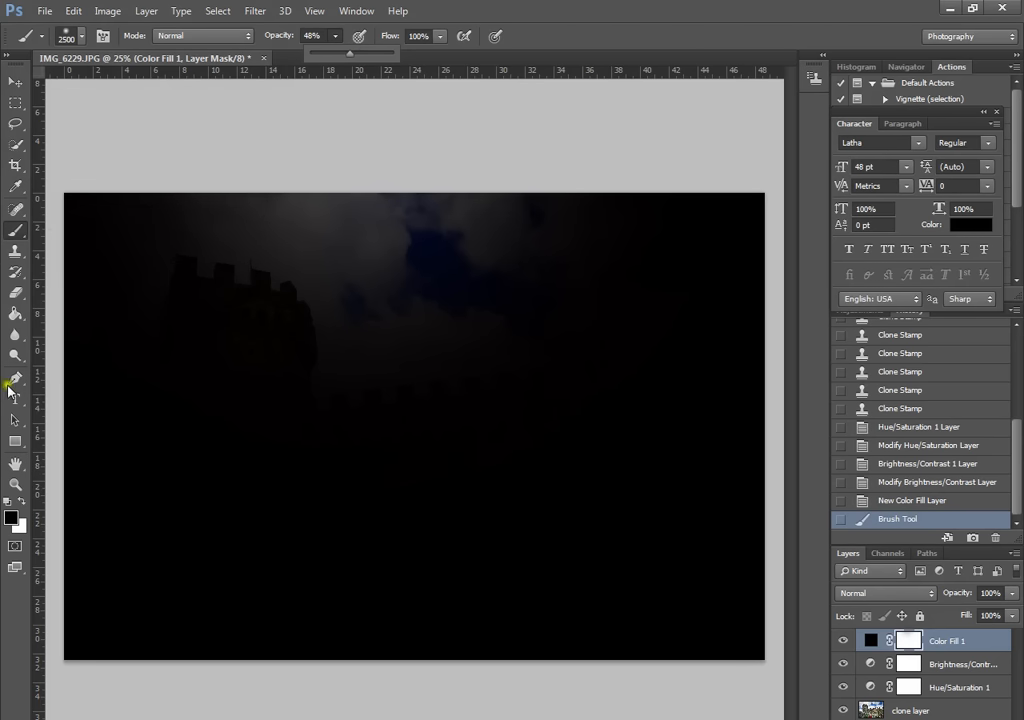
{"action": "left_click", "coordinate": [23, 501]}
{"action": "left_click", "coordinate": [22, 500]}
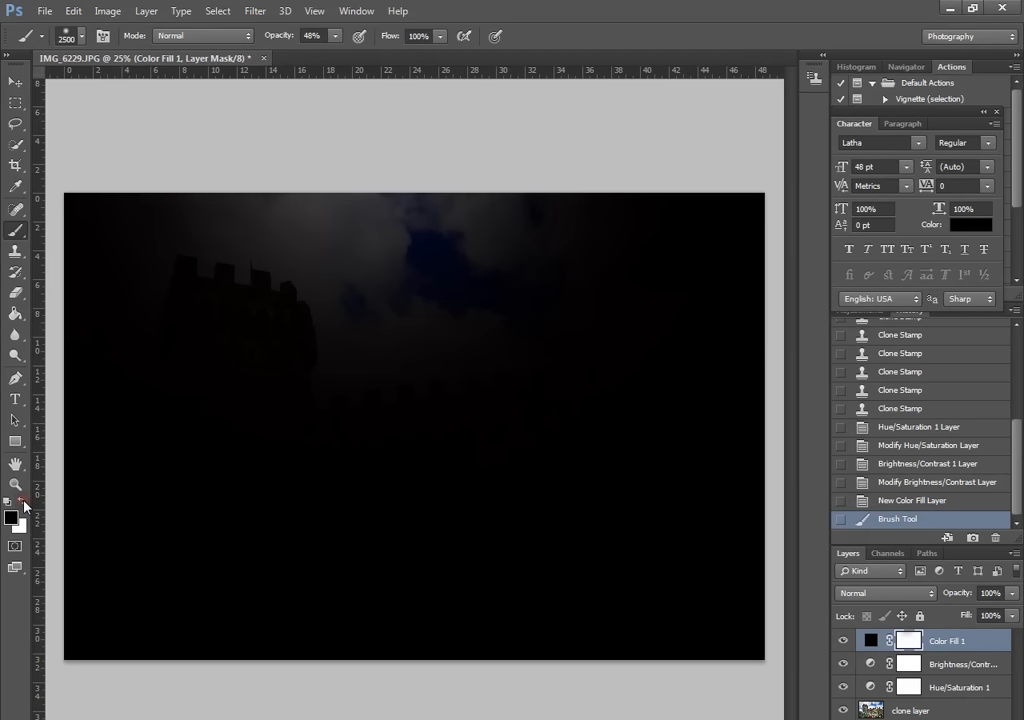
{"action": "left_click", "coordinate": [23, 501]}
{"action": "left_click", "coordinate": [23, 501]}
{"action": "left_click", "coordinate": [23, 501]}
{"action": "left_click", "coordinate": [23, 501]}
{"action": "left_click", "coordinate": [23, 501]}
{"action": "left_click", "coordinate": [23, 501]}
{"action": "left_click", "coordinate": [23, 501]}
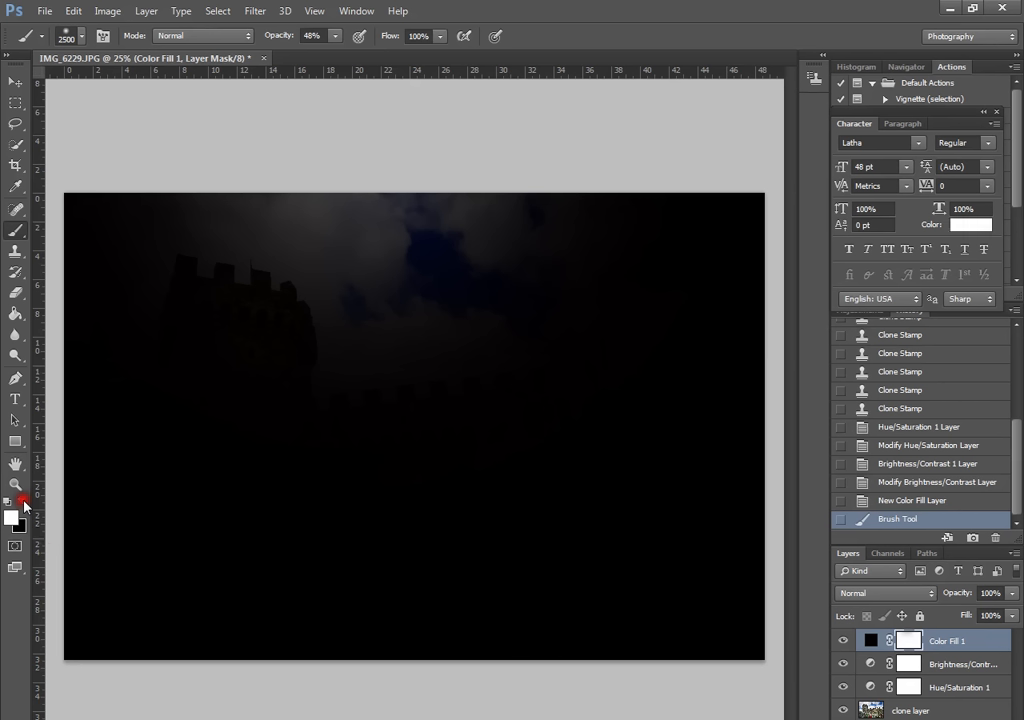
{"action": "left_click", "coordinate": [23, 501]}
{"action": "left_click", "coordinate": [23, 501]}
{"action": "left_click", "coordinate": [23, 501]}
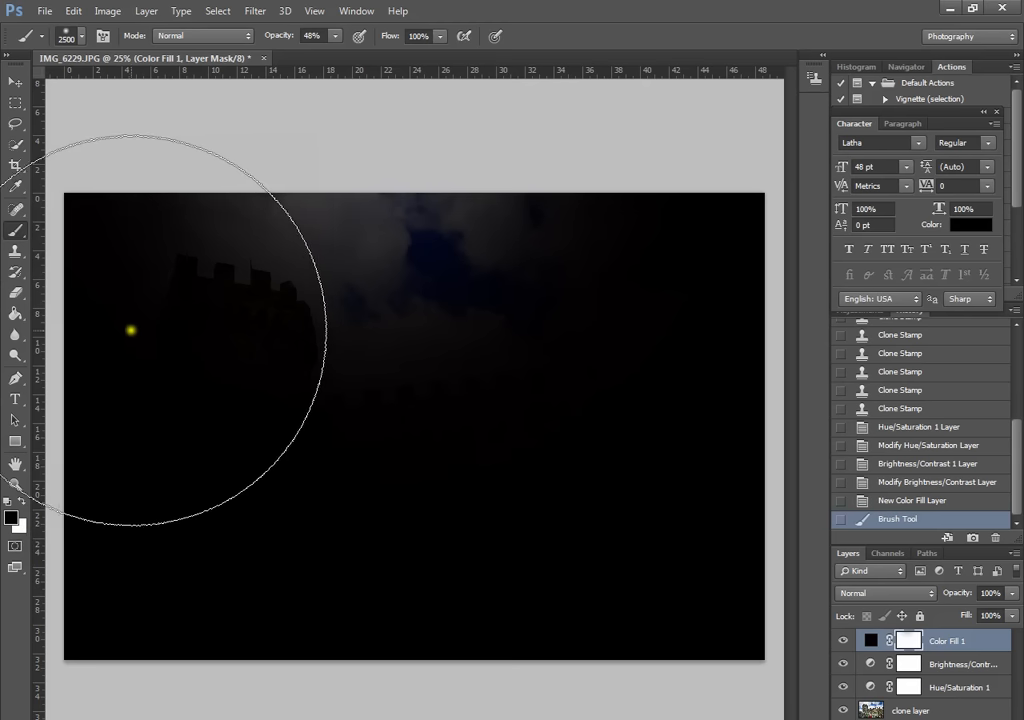
Paint broad black strokes across the fill mask to reveal the castle and sky, leaving a dark vignette along the photo's lower edges
{"action": "left_click_drag", "start_coordinate": [318, 363], "coordinate": [665, 302]}
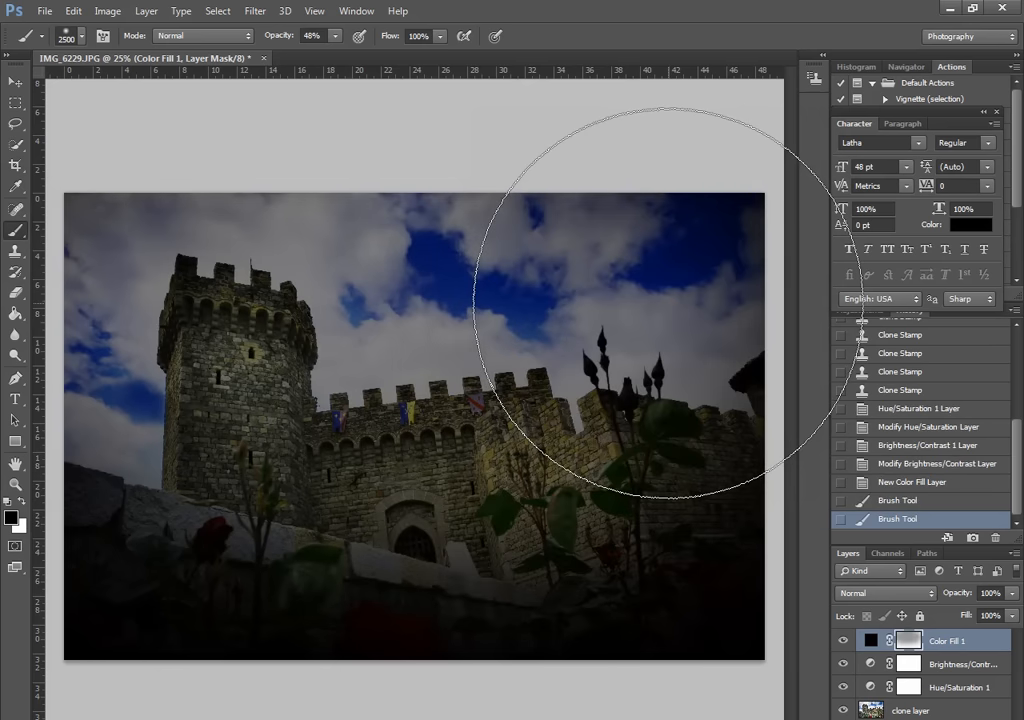
{"action": "mouse_move", "coordinate": [110, 320]}
{"action": "left_mouse_down"}
{"action": "mouse_move", "coordinate": [367, 389]}
{"action": "mouse_move", "coordinate": [618, 322]}
{"action": "left_mouse_up"}
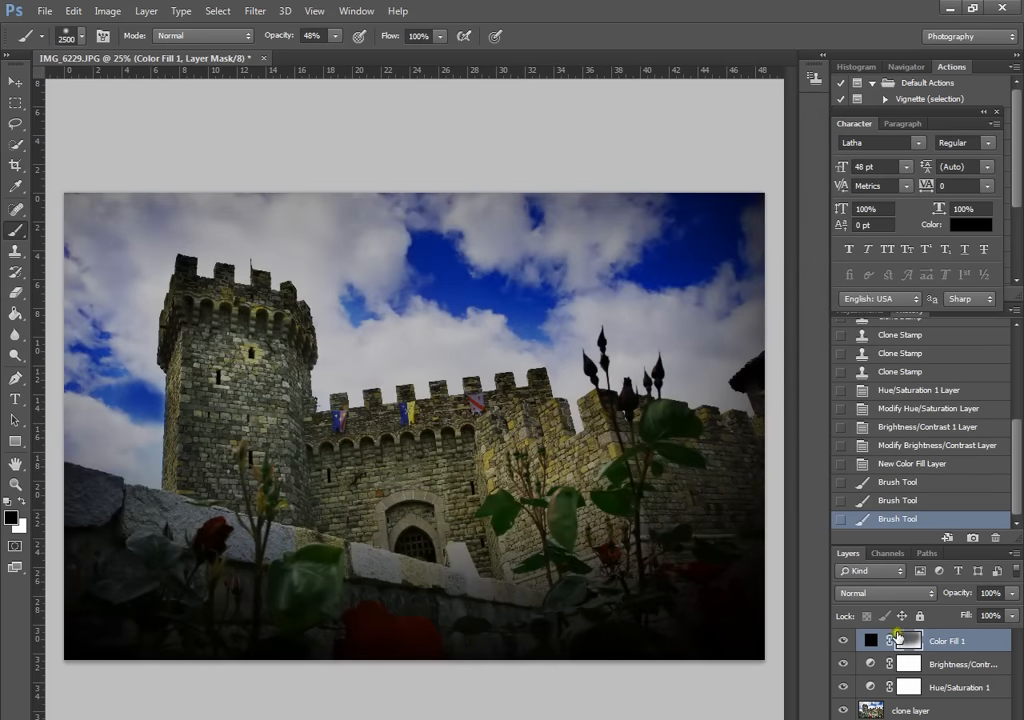
{"action": "mouse_move", "coordinate": [110, 255]}
{"action": "left_mouse_down"}
{"action": "mouse_move", "coordinate": [423, 379]}
{"action": "mouse_move", "coordinate": [648, 310]}
{"action": "mouse_move", "coordinate": [656, 297]}
{"action": "mouse_move", "coordinate": [144, 322]}
{"action": "mouse_move", "coordinate": [440, 405]}
{"action": "mouse_move", "coordinate": [703, 297]}
{"action": "mouse_move", "coordinate": [135, 327]}
{"action": "mouse_move", "coordinate": [727, 304]}
{"action": "mouse_move", "coordinate": [632, 296]}
{"action": "left_mouse_up"}
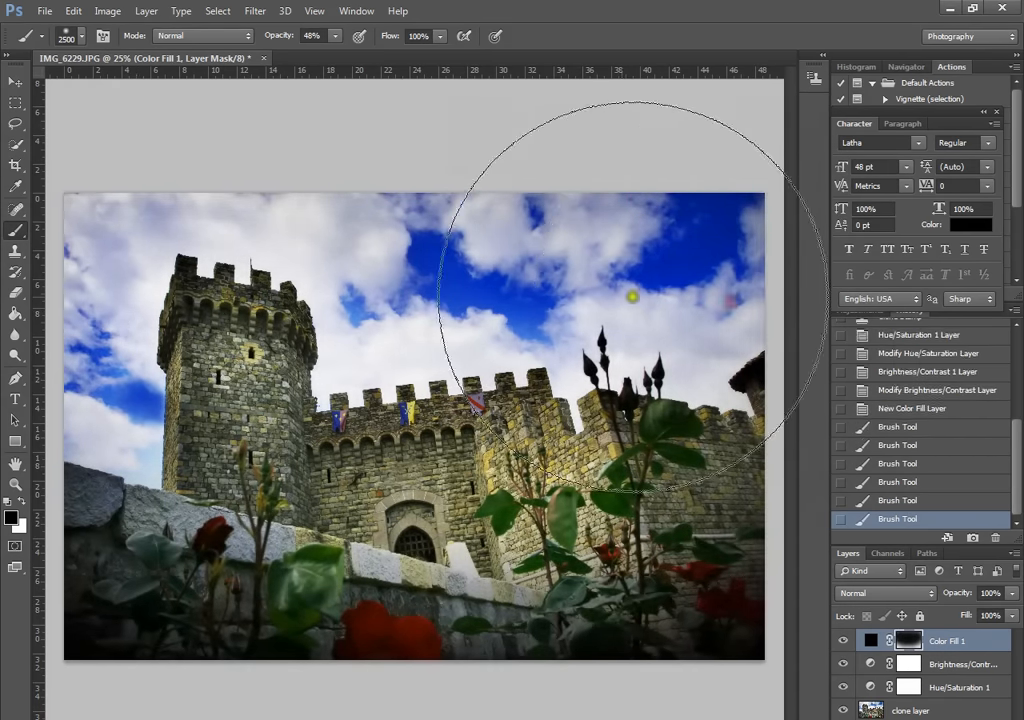
{"action": "mouse_move", "coordinate": [192, 247]}
{"action": "left_mouse_down"}
{"action": "mouse_move", "coordinate": [153, 244]}
{"action": "mouse_move", "coordinate": [582, 254]}
{"action": "mouse_move", "coordinate": [665, 240]}
{"action": "mouse_move", "coordinate": [175, 248]}
{"action": "mouse_move", "coordinate": [176, 310]}
{"action": "mouse_move", "coordinate": [140, 290]}
{"action": "mouse_move", "coordinate": [601, 275]}
{"action": "mouse_move", "coordinate": [651, 261]}
{"action": "mouse_move", "coordinate": [415, 343]}
{"action": "mouse_move", "coordinate": [165, 374]}
{"action": "mouse_move", "coordinate": [473, 358]}
{"action": "mouse_move", "coordinate": [727, 307]}
{"action": "mouse_move", "coordinate": [115, 325]}
{"action": "mouse_move", "coordinate": [228, 382]}
{"action": "mouse_move", "coordinate": [636, 350]}
{"action": "mouse_move", "coordinate": [715, 322]}
{"action": "left_mouse_up"}
{"action": "left_click_drag", "start_coordinate": [17, 314], "coordinate": [122, 376]}
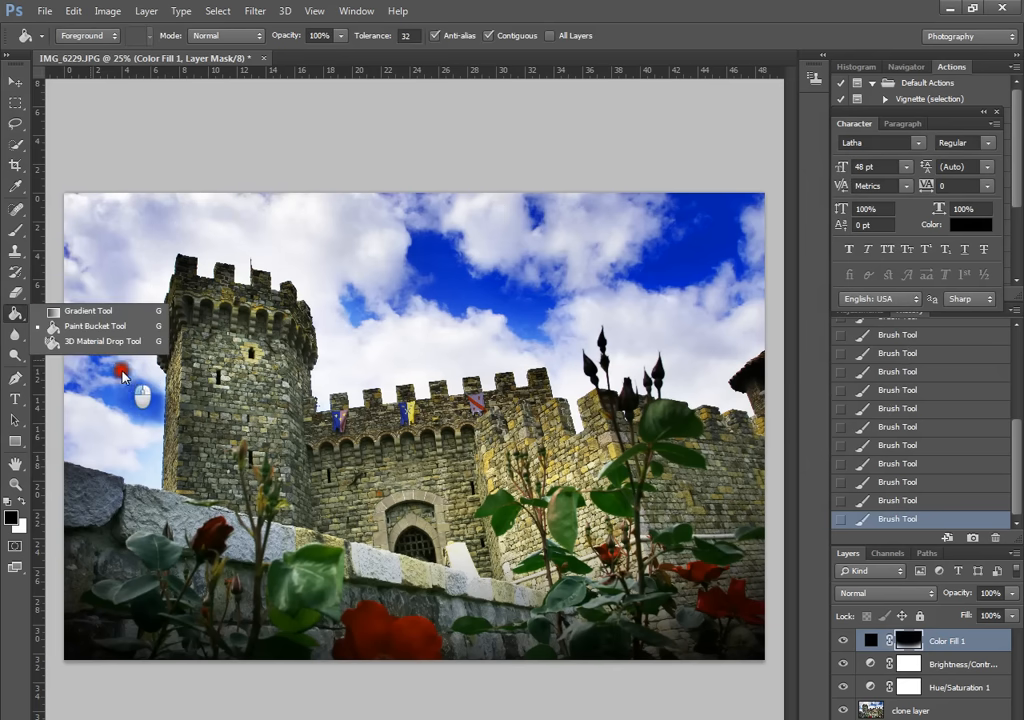
{"action": "left_click", "coordinate": [131, 143]}
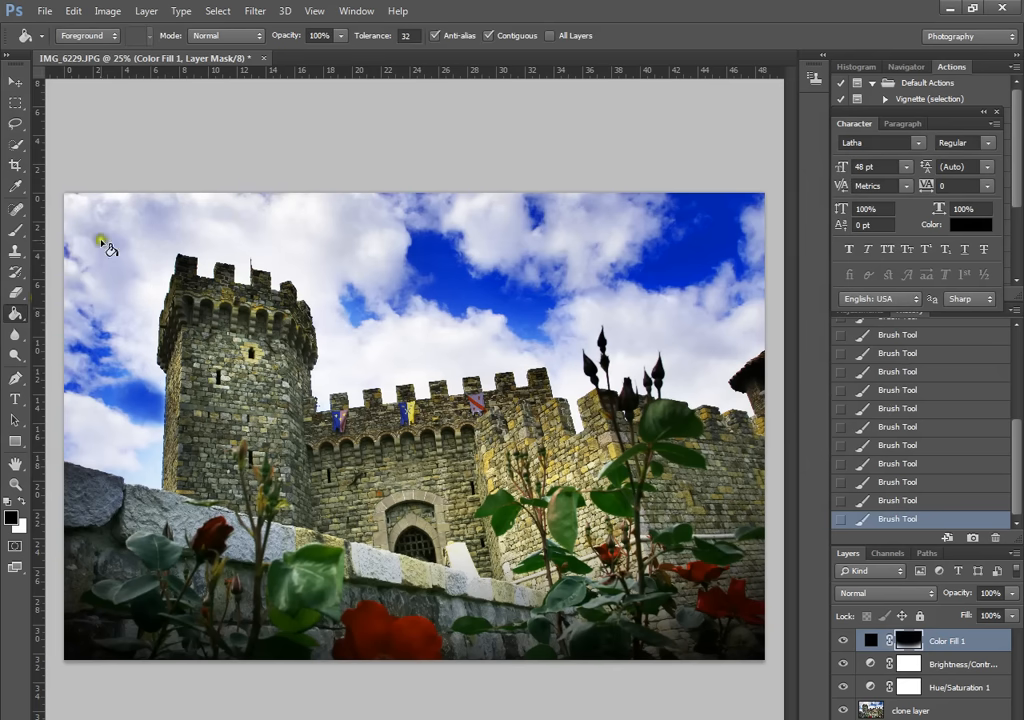
{"action": "left_click", "coordinate": [18, 228]}
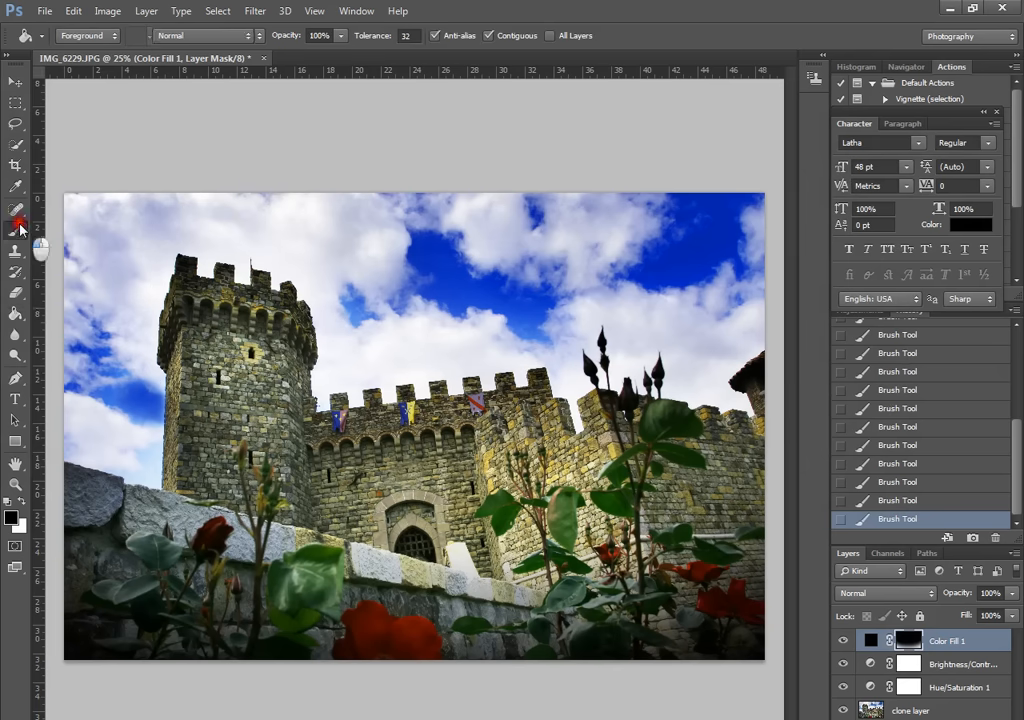
{"action": "mouse_move", "coordinate": [698, 337]}
{"action": "left_mouse_down"}
{"action": "mouse_move", "coordinate": [124, 350]}
{"action": "mouse_move", "coordinate": [165, 426]}
{"action": "mouse_move", "coordinate": [342, 397]}
{"action": "mouse_move", "coordinate": [550, 393]}
{"action": "mouse_move", "coordinate": [635, 368]}
{"action": "mouse_move", "coordinate": [649, 342]}
{"action": "mouse_move", "coordinate": [376, 430]}
{"action": "mouse_move", "coordinate": [571, 437]}
{"action": "mouse_move", "coordinate": [680, 401]}
{"action": "left_mouse_up"}
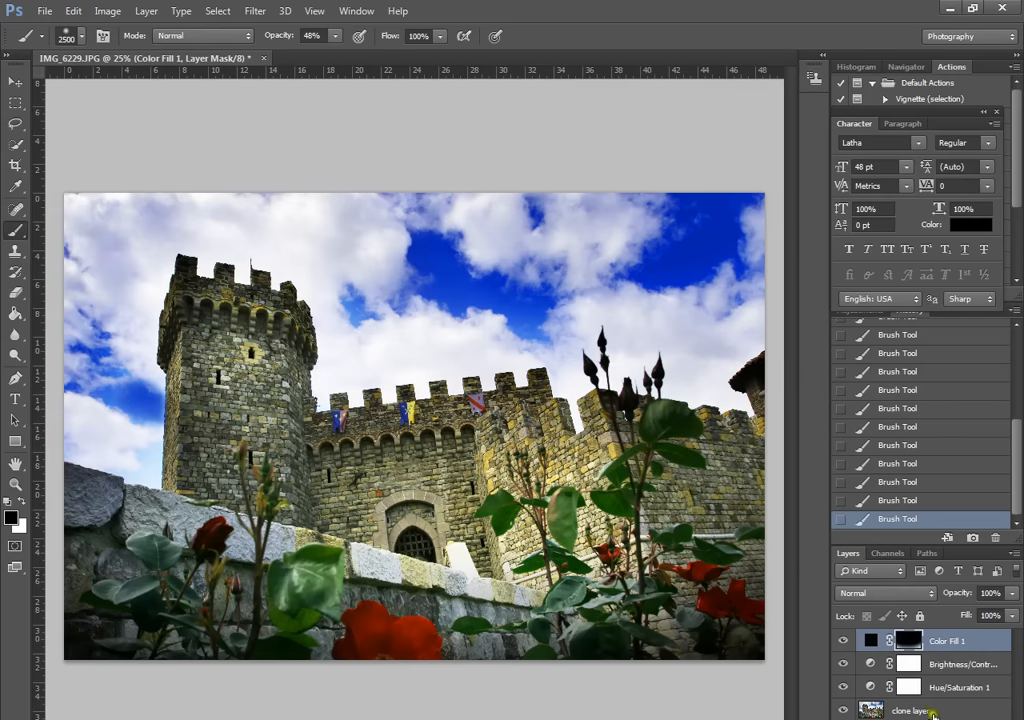
Duplicate the clone layer as "dodge & burn"
{"action": "left_click", "coordinate": [932, 713]}
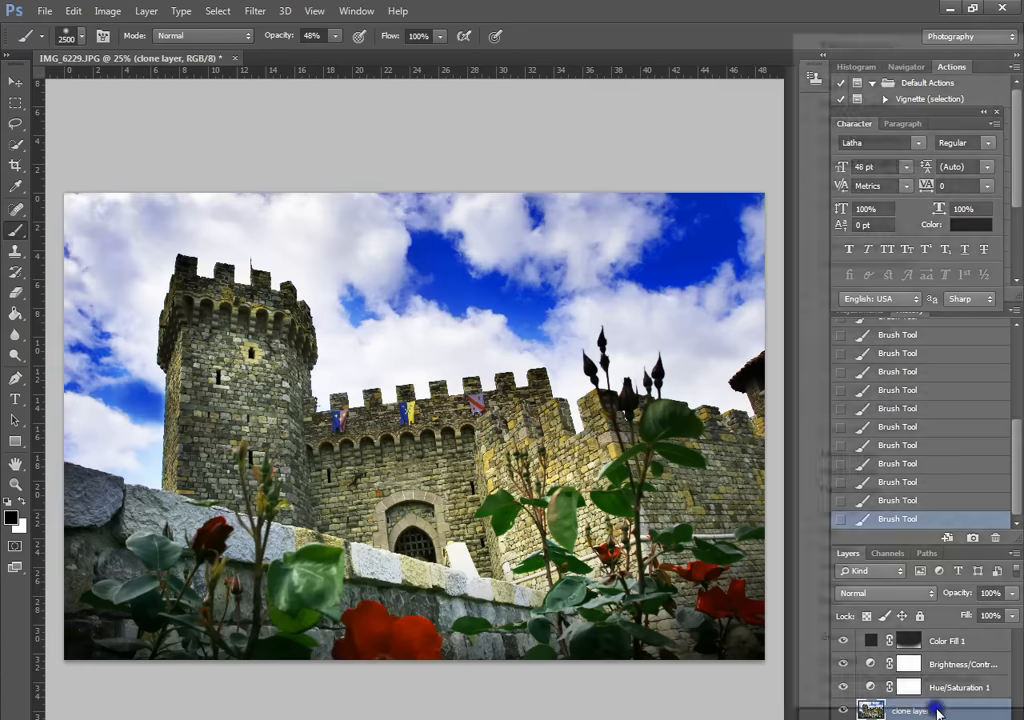
{"action": "right_click", "coordinate": [934, 713]}
{"action": "left_click", "coordinate": [856, 104]}
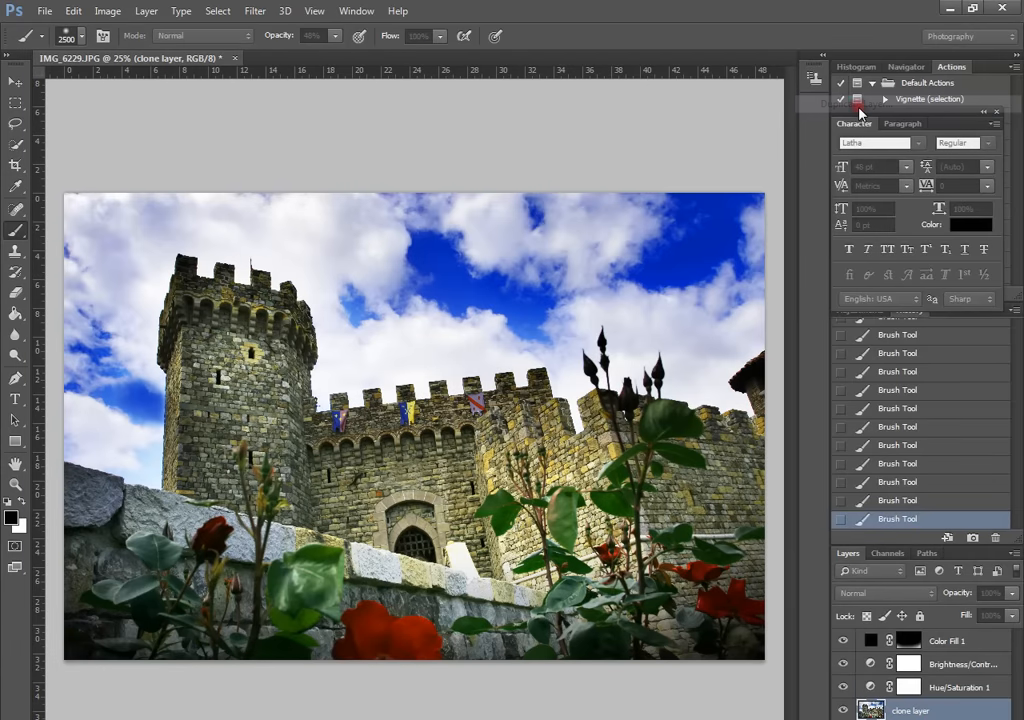
{"action": "type", "text": "d"}
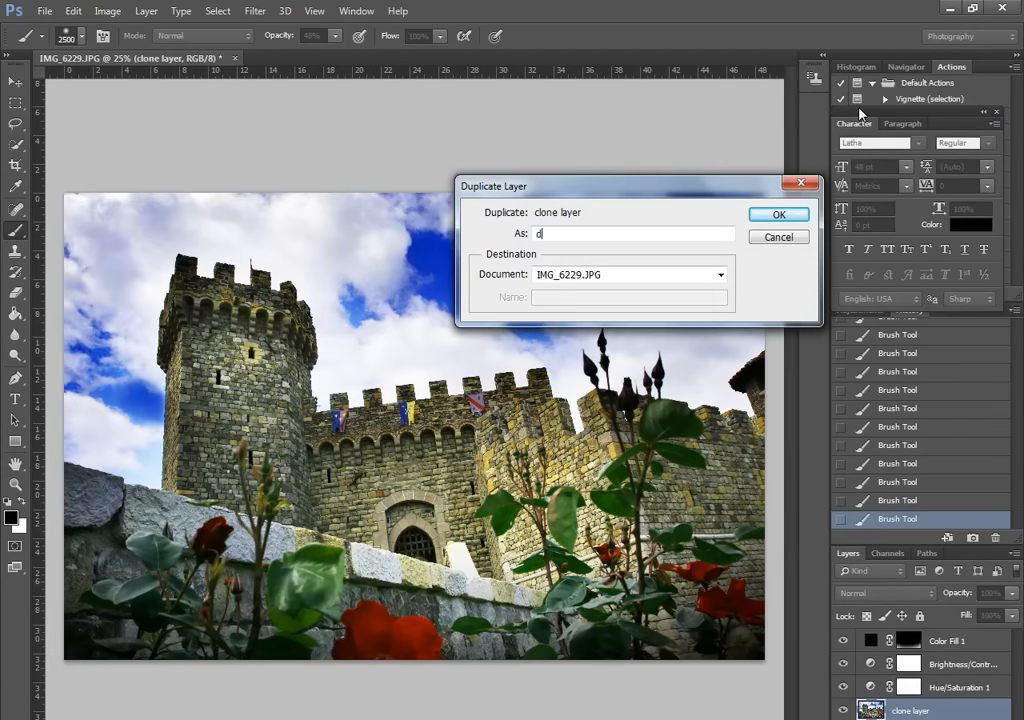
{"action": "type", "text": "odge & burn"}
{"action": "left_click", "coordinate": [768, 213]}
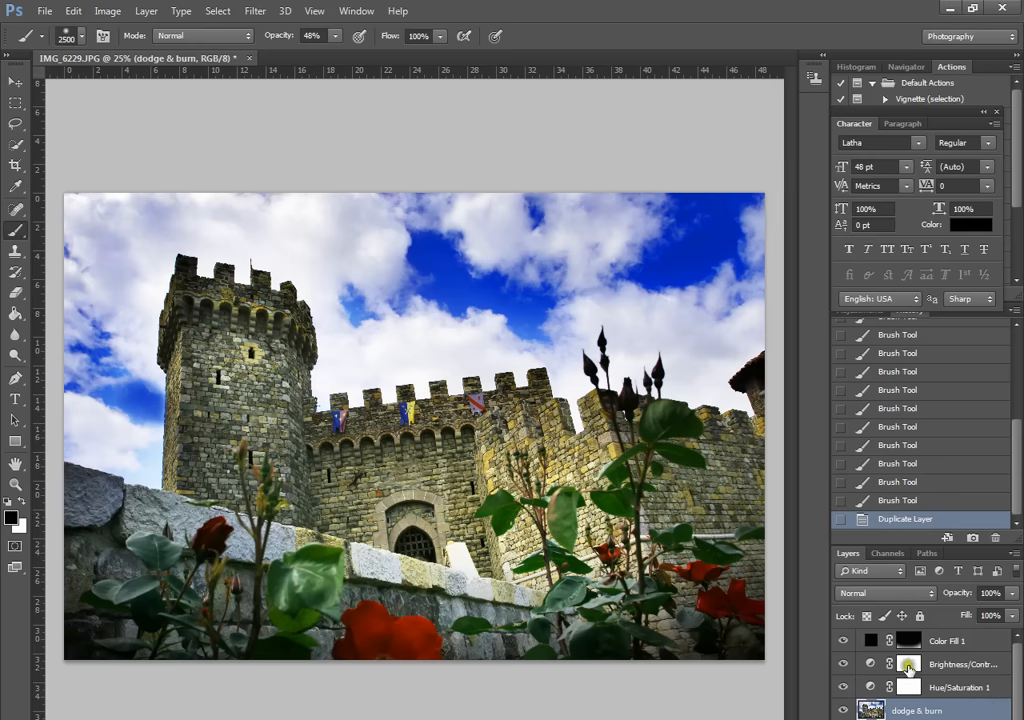
Hide the Color Fill, Brightness/Contrast and Hue/Saturation layers, and make the dodge & burn layer active
{"action": "left_click", "coordinate": [843, 641]}
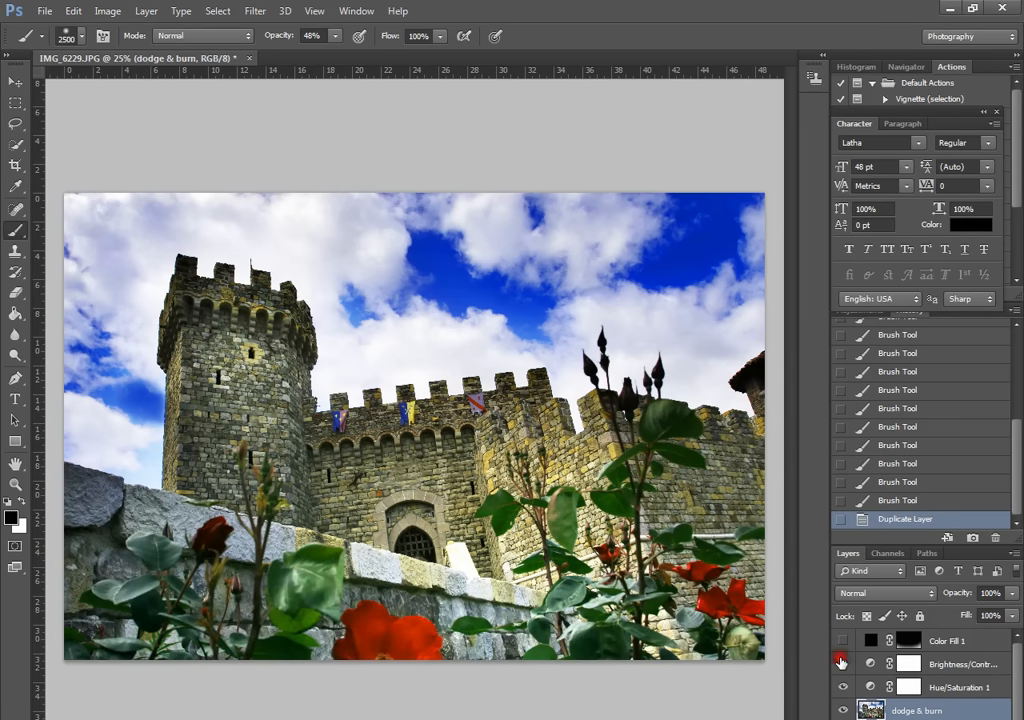
{"action": "left_click", "coordinate": [841, 663]}
{"action": "left_click", "coordinate": [841, 687]}
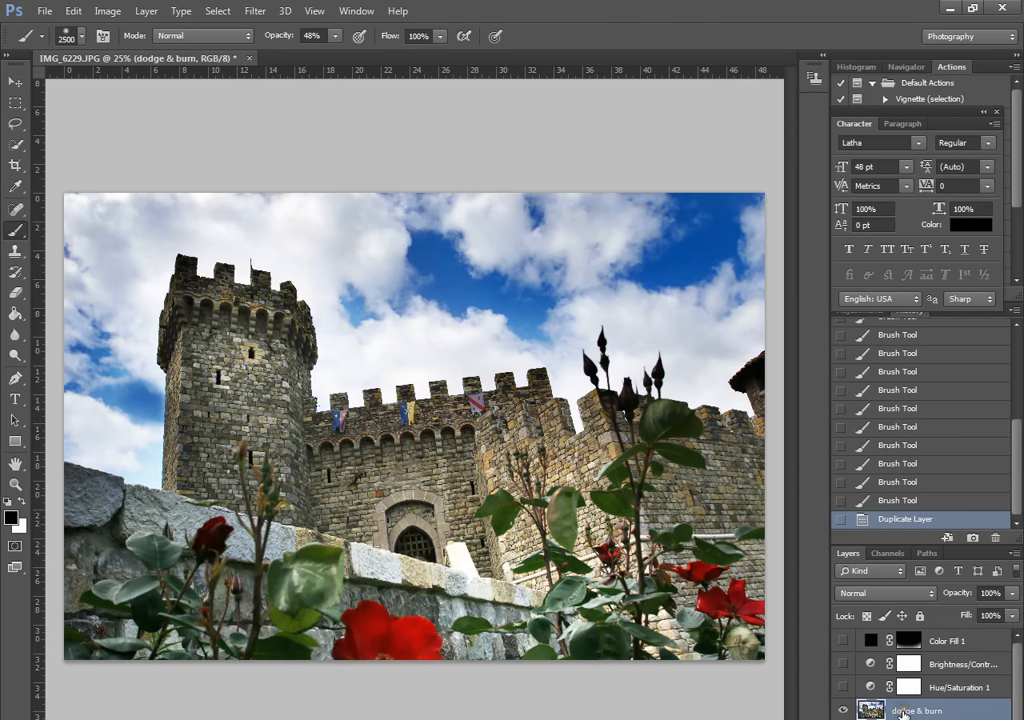
{"action": "left_click", "coordinate": [960, 690]}
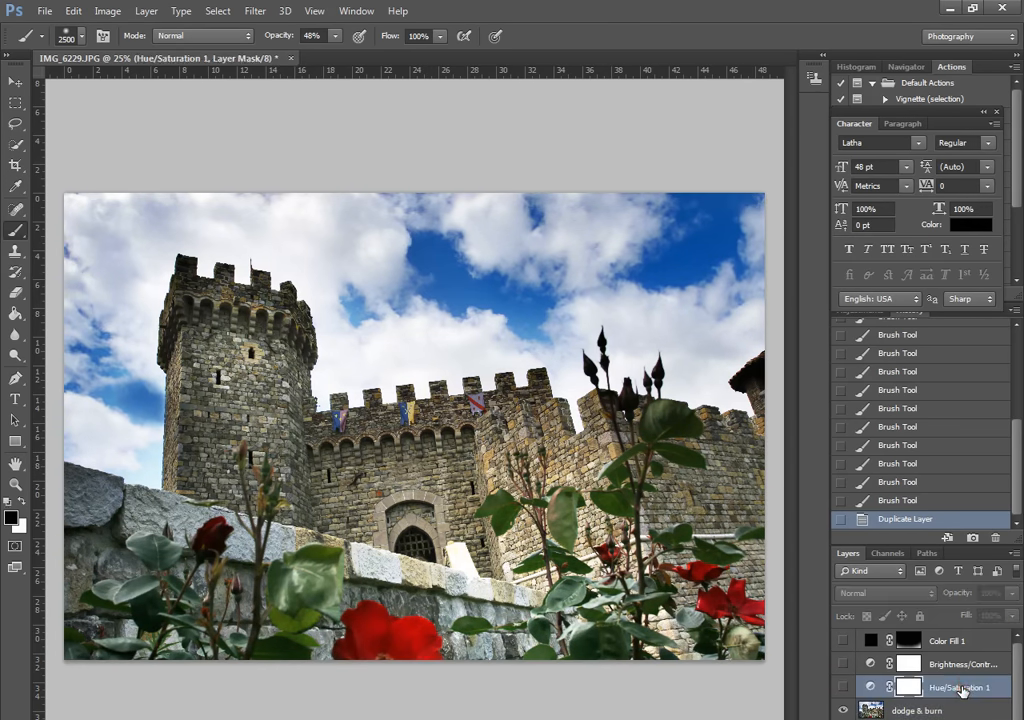
{"action": "left_click", "coordinate": [942, 665]}
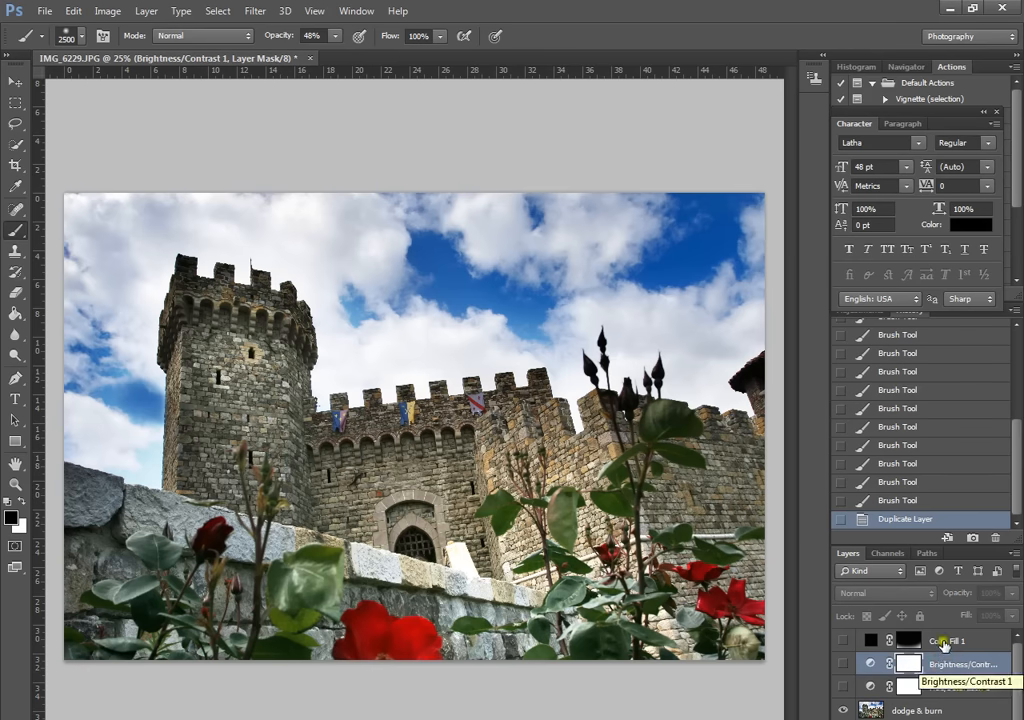
{"action": "left_click", "coordinate": [944, 642]}
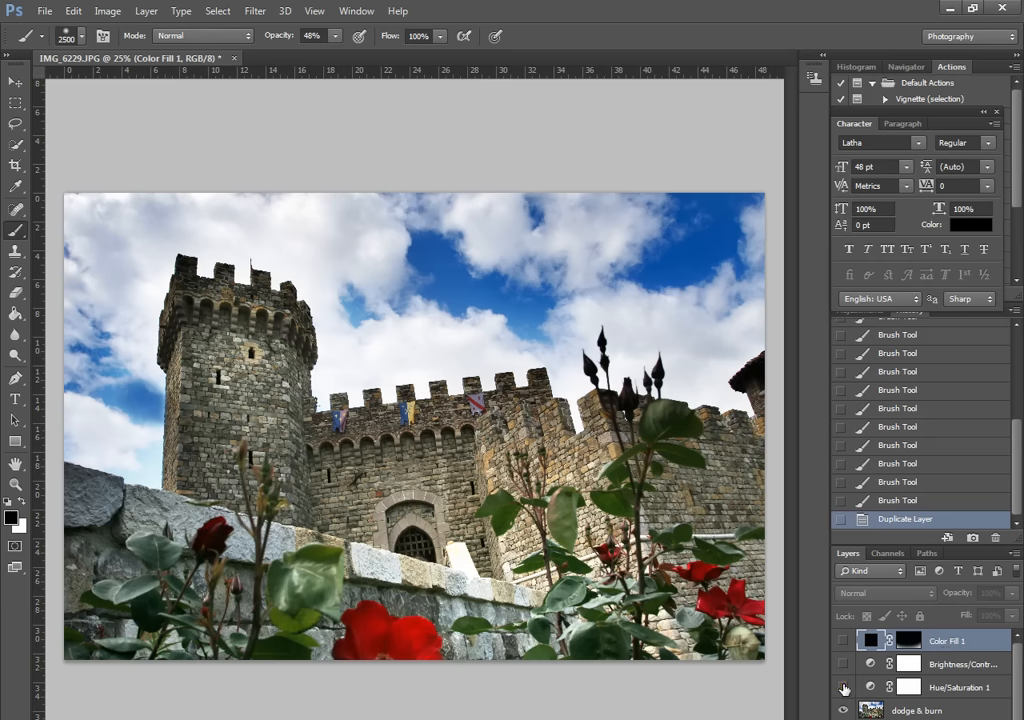
{"action": "left_click", "coordinate": [871, 710]}
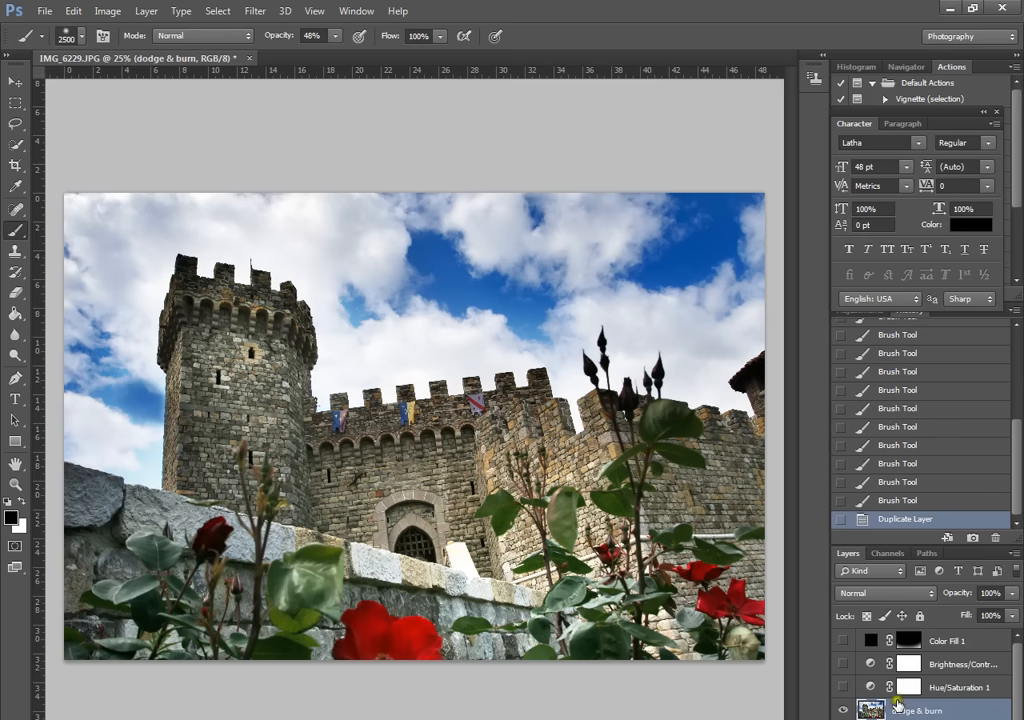
Toggle the Hue/Saturation and Brightness/Contrast layers on and off to compare their effect on the photo
{"action": "left_click", "coordinate": [847, 687]}
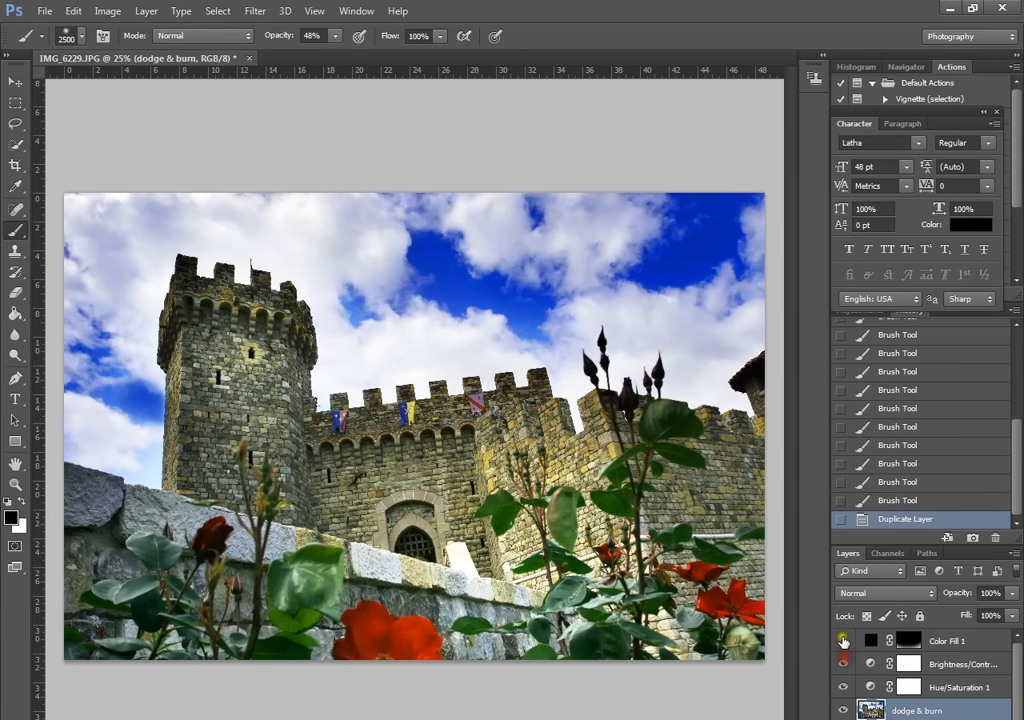
{"action": "left_click", "coordinate": [843, 663]}
{"action": "left_click", "coordinate": [843, 663]}
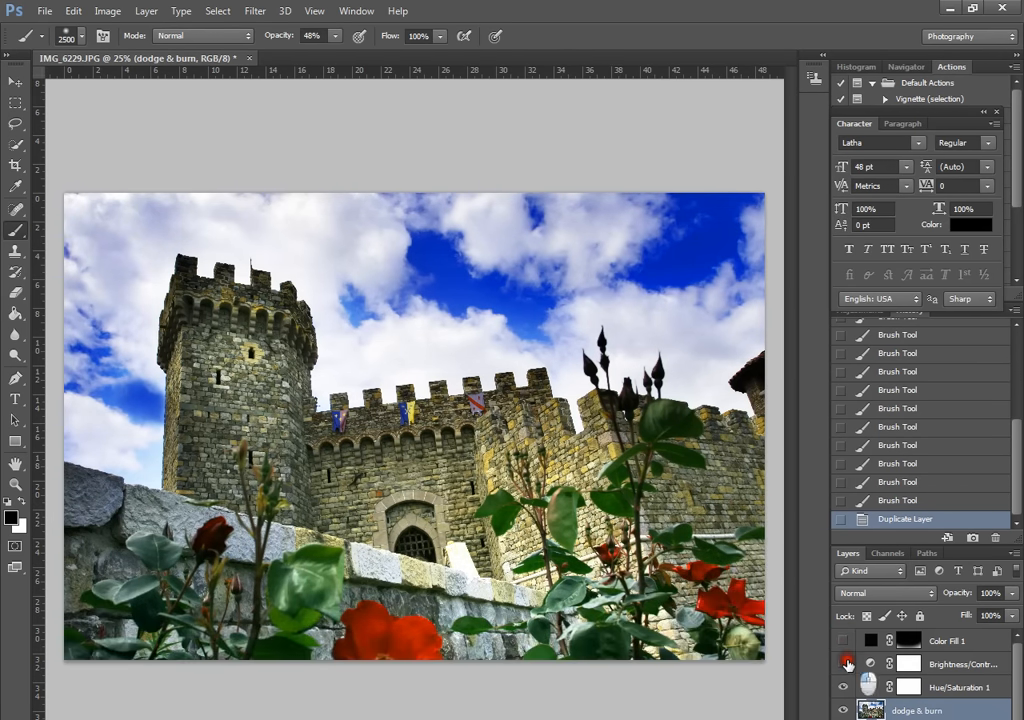
{"action": "left_click", "coordinate": [843, 686]}
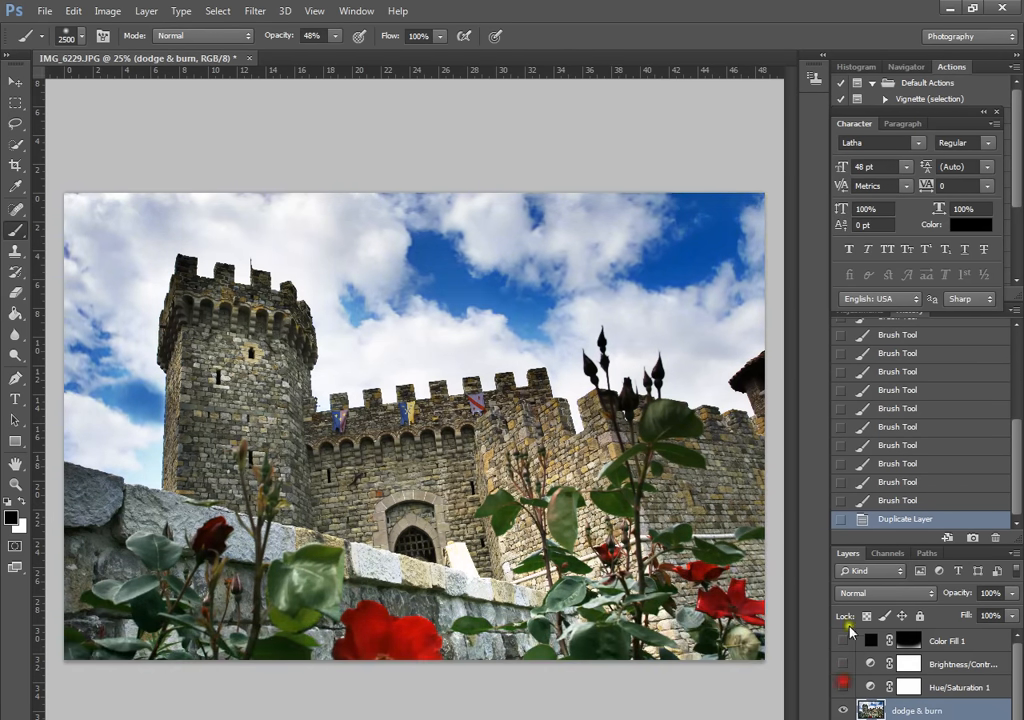
Activate the Dodge Tool for the dodge & burn layer, with the range at Midtones and the exposure at 30%
{"action": "left_click", "coordinate": [871, 710]}
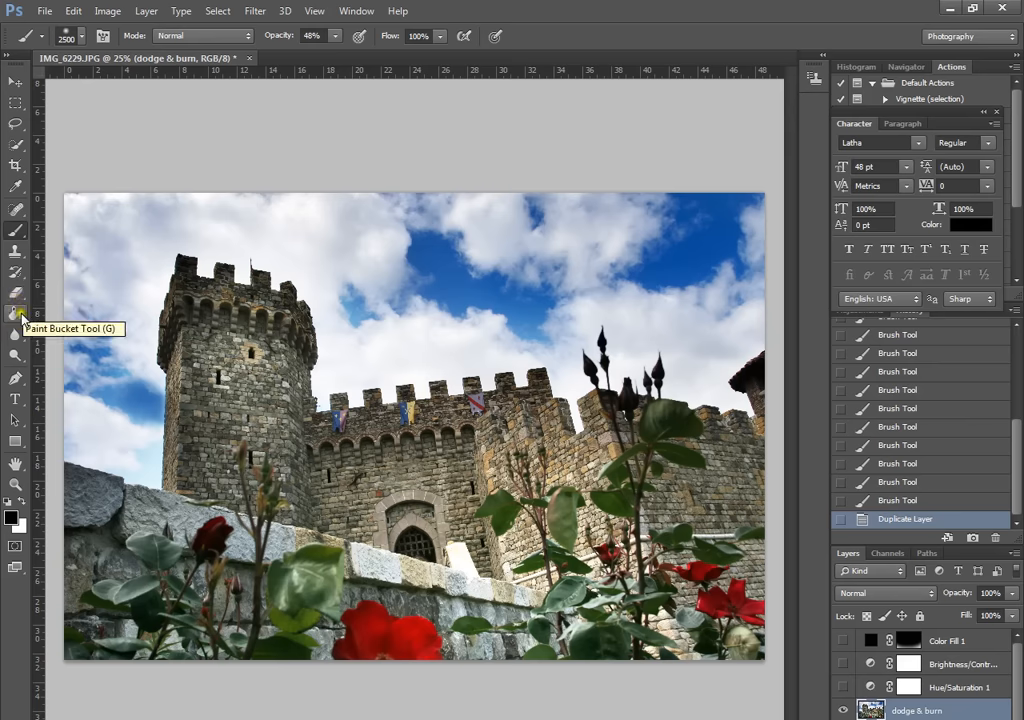
{"action": "left_click", "coordinate": [15, 355]}
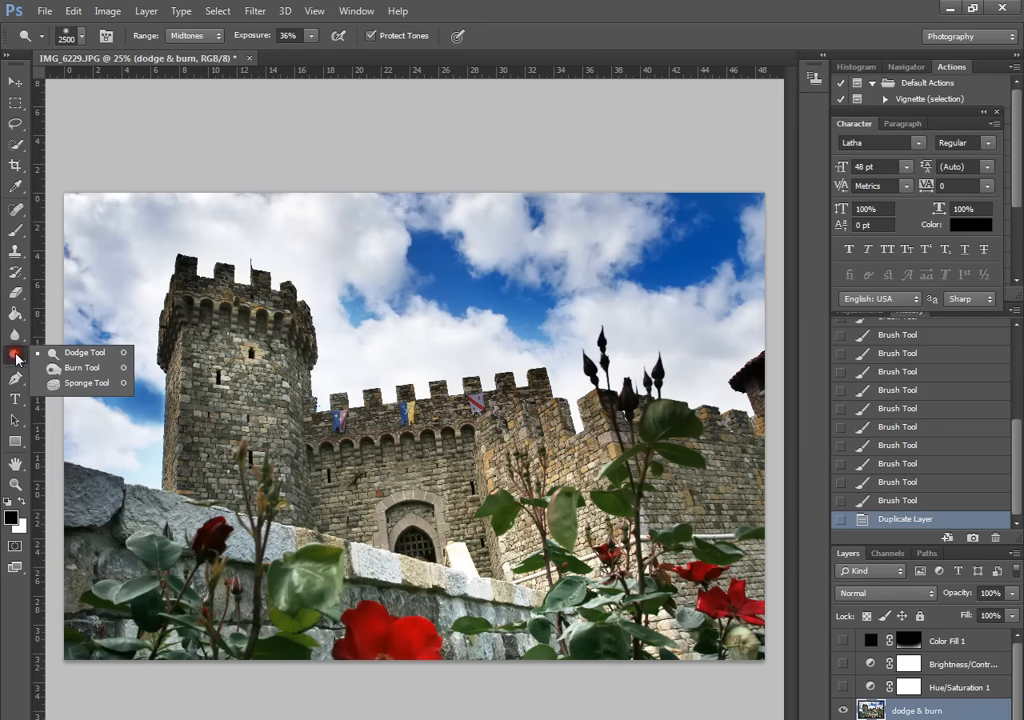
{"action": "right_click", "coordinate": [18, 357]}
{"action": "left_click", "coordinate": [81, 356]}
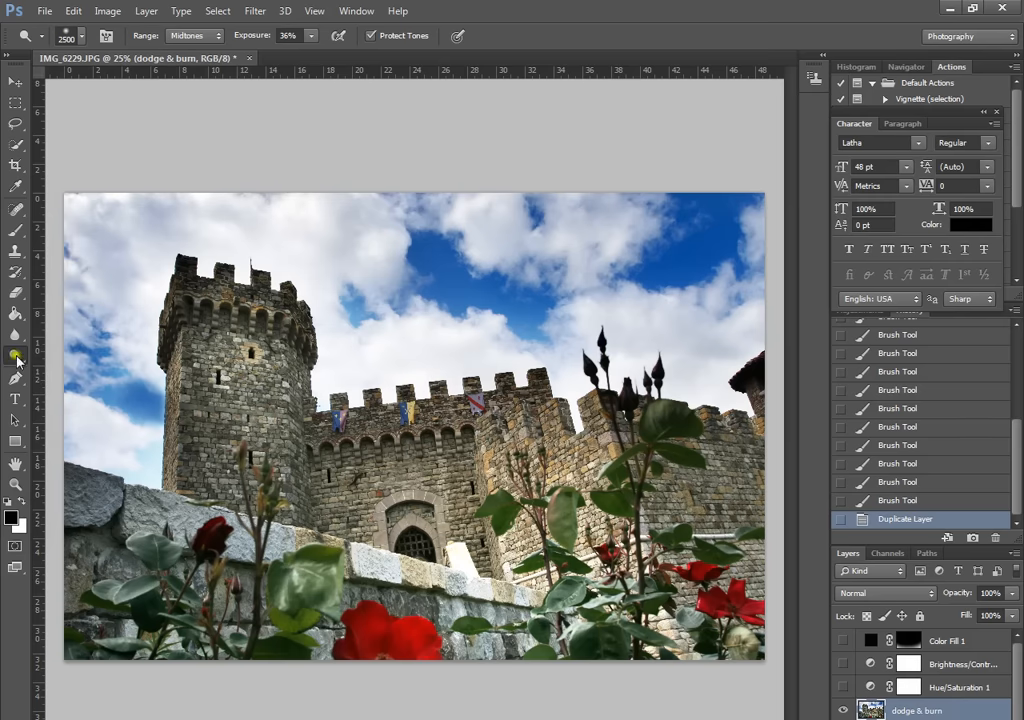
{"action": "left_click", "coordinate": [193, 35]}
{"action": "left_click", "coordinate": [197, 66]}
{"action": "left_click", "coordinate": [314, 38]}
{"action": "left_click_drag", "start_coordinate": [311, 52], "coordinate": [304, 59]}
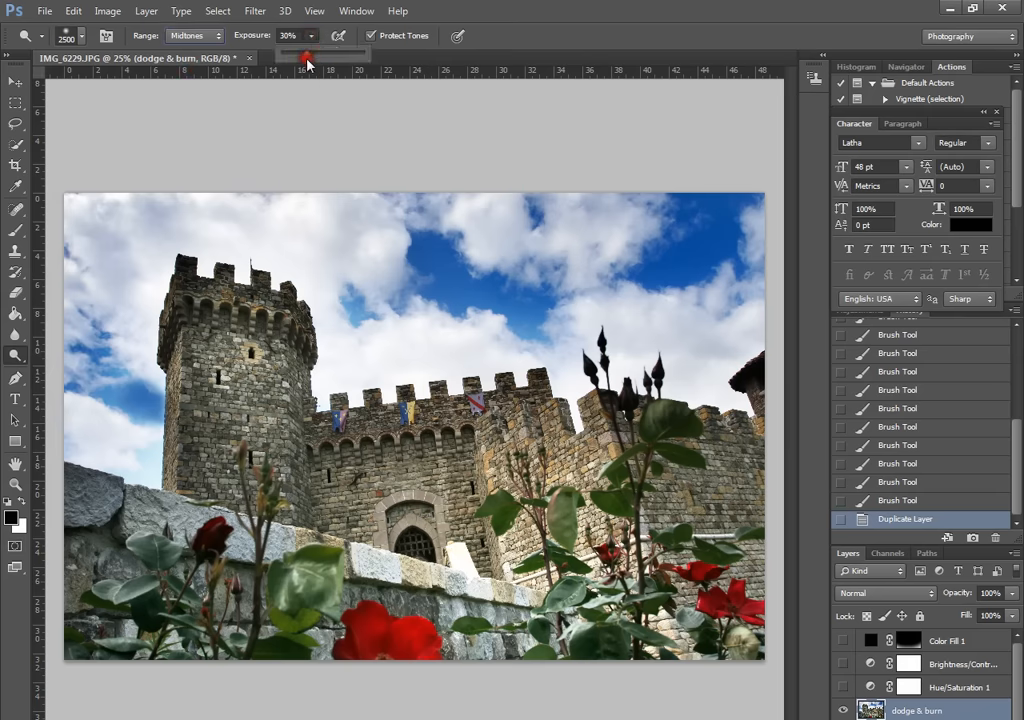
Choose the soft round brush tip for dodging and reduce its size to 61 px
{"action": "left_click", "coordinate": [83, 39]}
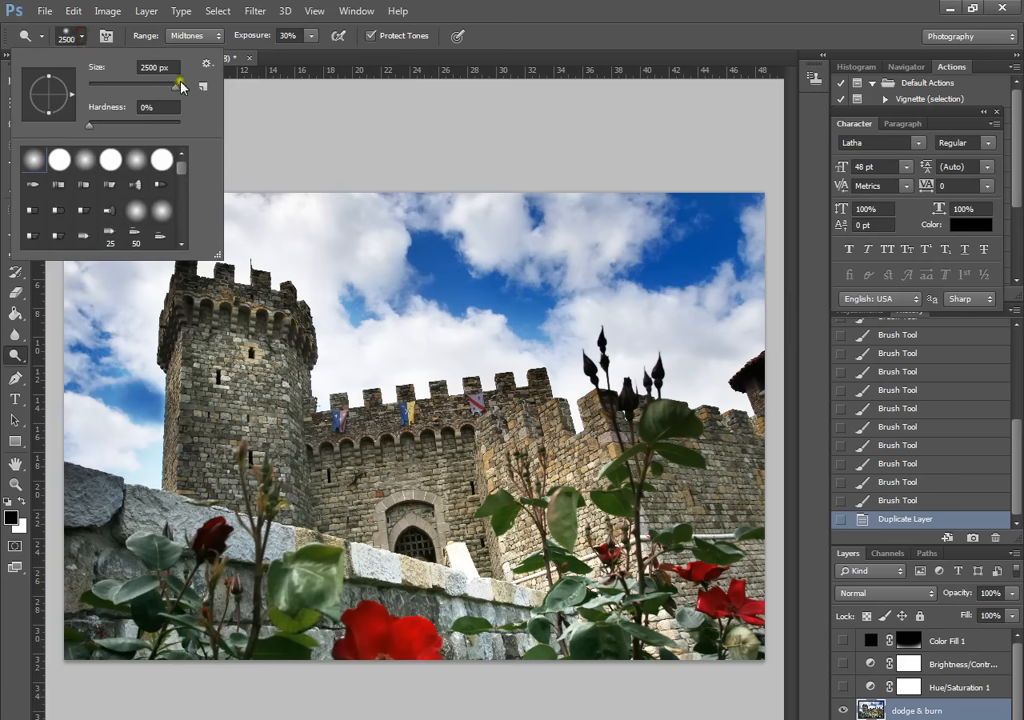
{"action": "left_click_drag", "start_coordinate": [178, 88], "coordinate": [112, 90]}
{"action": "left_click", "coordinate": [30, 157]}
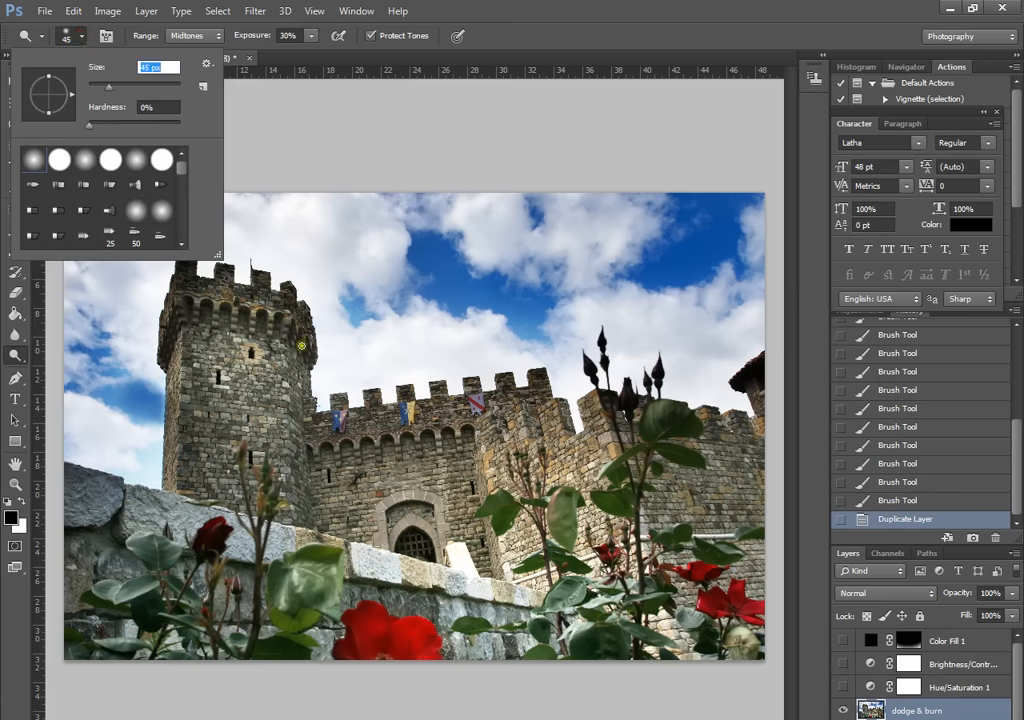
{"action": "mouse_move", "coordinate": [119, 88]}
{"action": "left_mouse_down"}
{"action": "mouse_move", "coordinate": [105, 87]}
{"action": "mouse_move", "coordinate": [114, 88]}
{"action": "left_mouse_up"}
{"action": "left_click", "coordinate": [286, 126]}
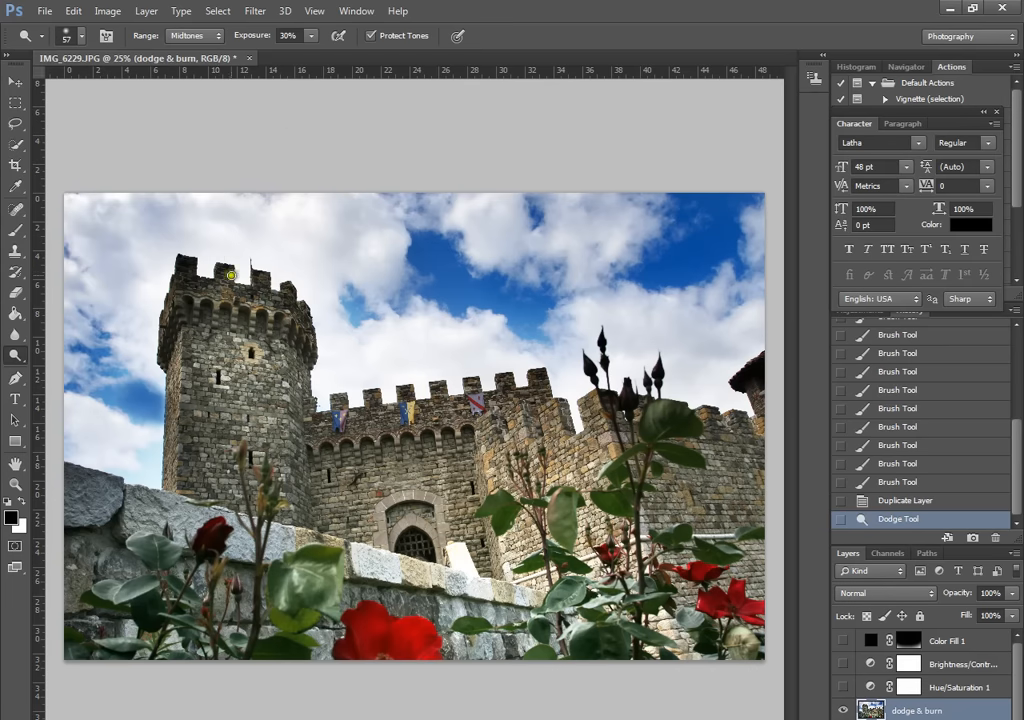
{"action": "left_click", "coordinate": [81, 36]}
{"action": "left_click_drag", "start_coordinate": [112, 86], "coordinate": [119, 89]}
{"action": "left_click", "coordinate": [254, 88]}
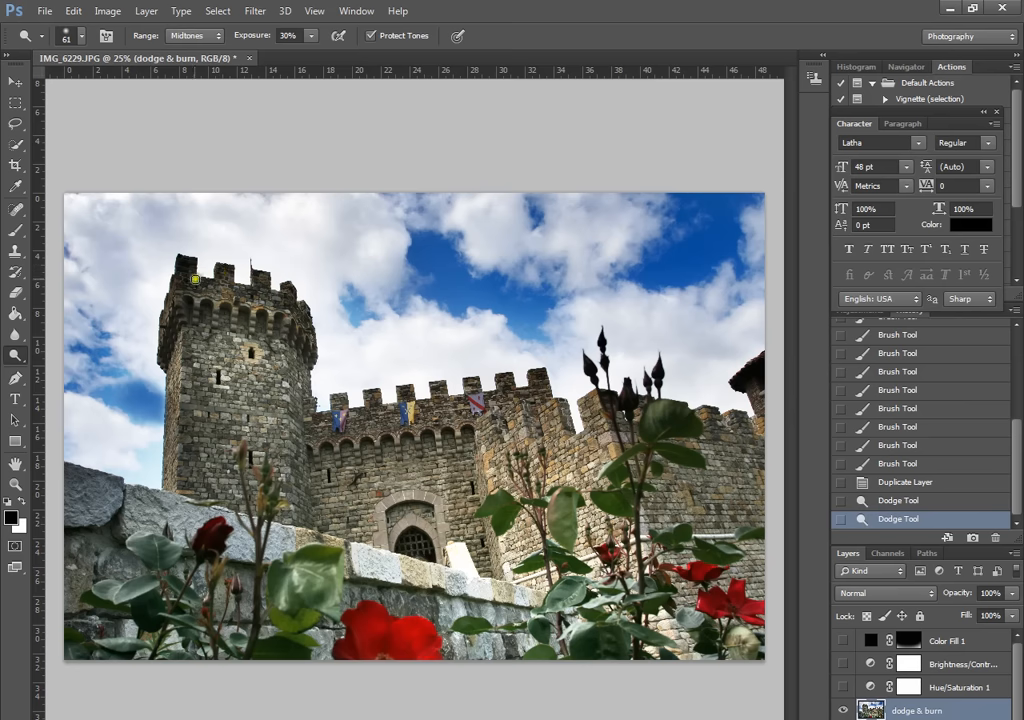
Dodge the round tower's battlements from the leftmost merlon across to the right edge, including the stonework just below them
{"action": "left_click", "coordinate": [187, 268]}
{"action": "left_click", "coordinate": [187, 280]}
{"action": "left_click", "coordinate": [181, 266]}
{"action": "left_click", "coordinate": [181, 266]}
{"action": "left_click", "coordinate": [184, 268]}
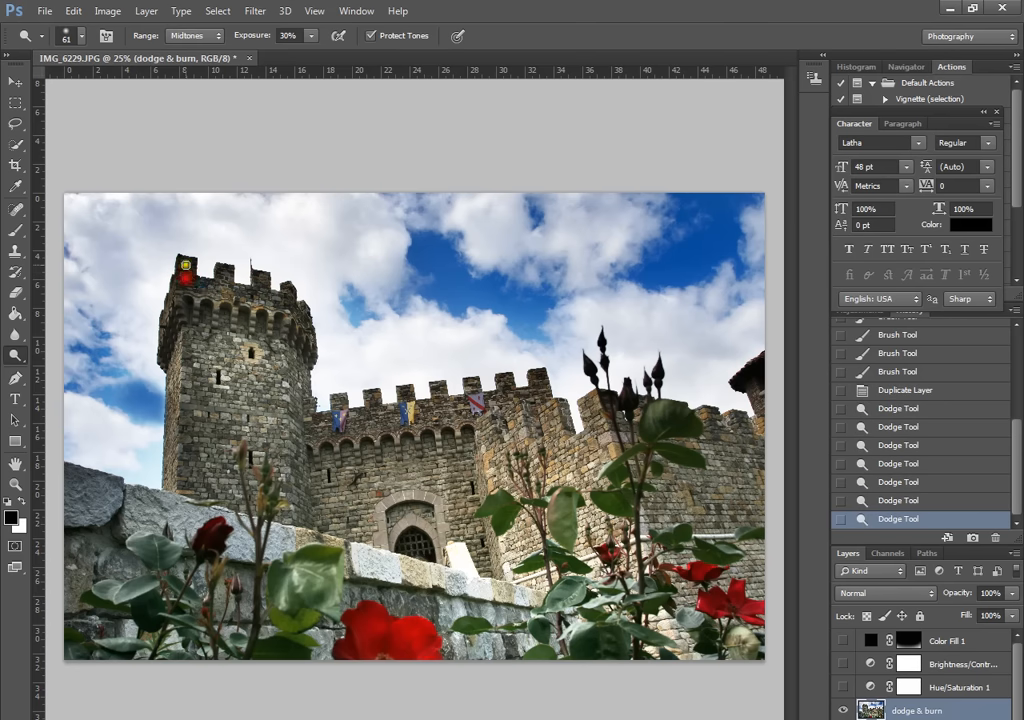
{"action": "left_click", "coordinate": [190, 268]}
{"action": "left_click", "coordinate": [191, 268]}
{"action": "left_click", "coordinate": [188, 267]}
{"action": "left_click", "coordinate": [186, 267]}
{"action": "left_click", "coordinate": [182, 267]}
{"action": "left_click", "coordinate": [172, 311]}
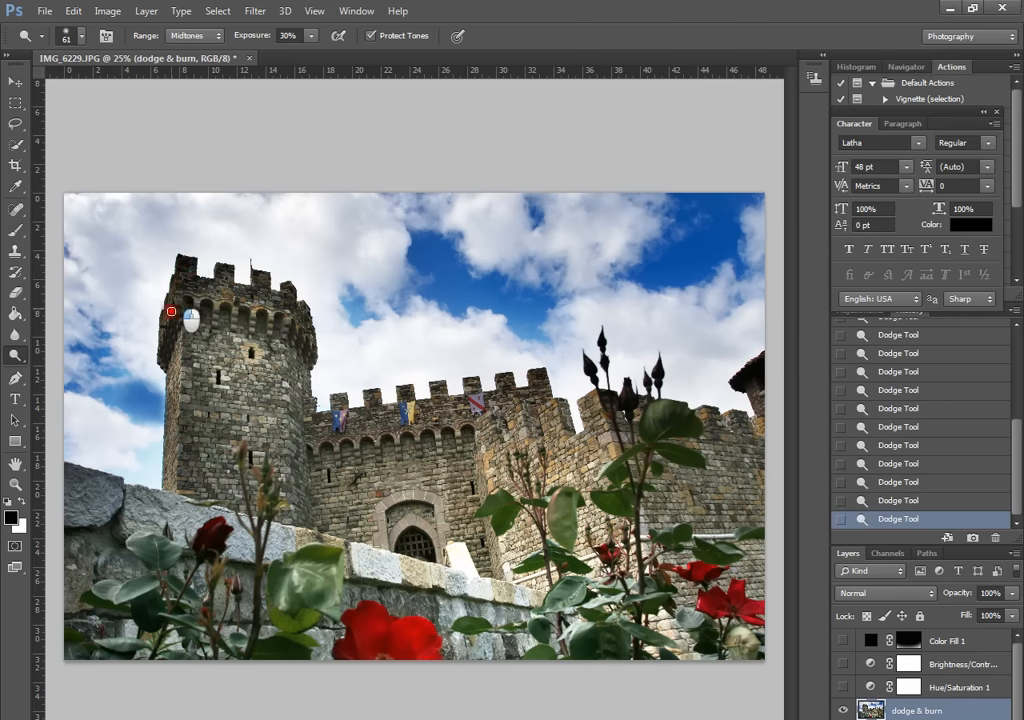
{"action": "left_click", "coordinate": [165, 304]}
{"action": "left_click", "coordinate": [201, 301]}
{"action": "left_click", "coordinate": [222, 295]}
{"action": "left_click", "coordinate": [221, 284]}
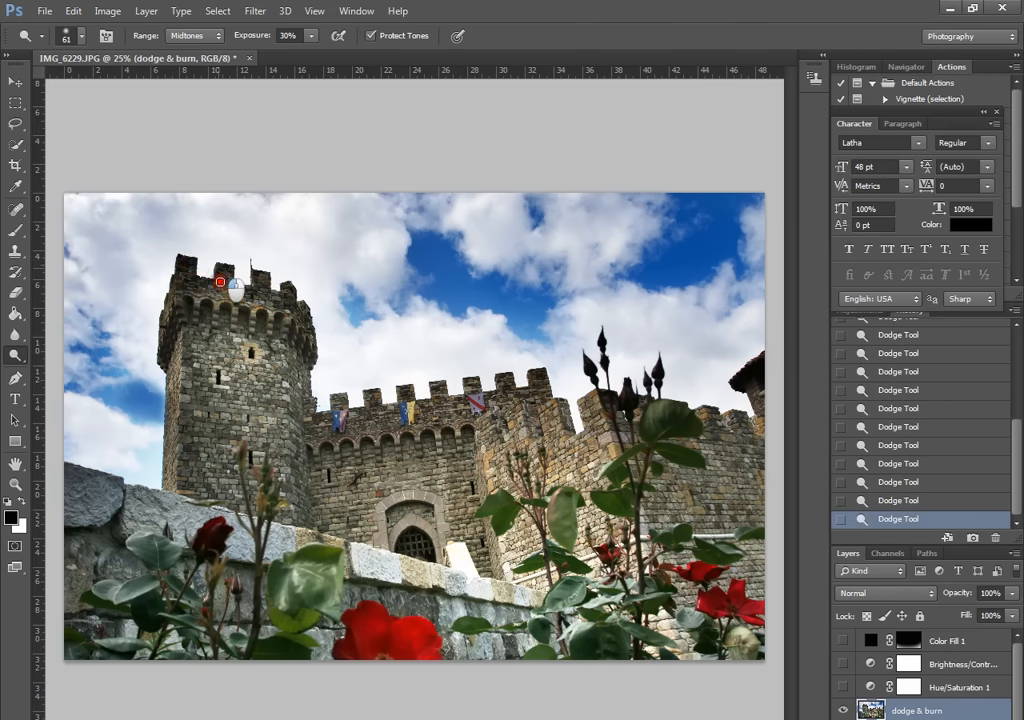
{"action": "left_click", "coordinate": [227, 272]}
{"action": "left_click", "coordinate": [245, 306]}
{"action": "left_click", "coordinate": [255, 276]}
{"action": "left_click", "coordinate": [263, 277]}
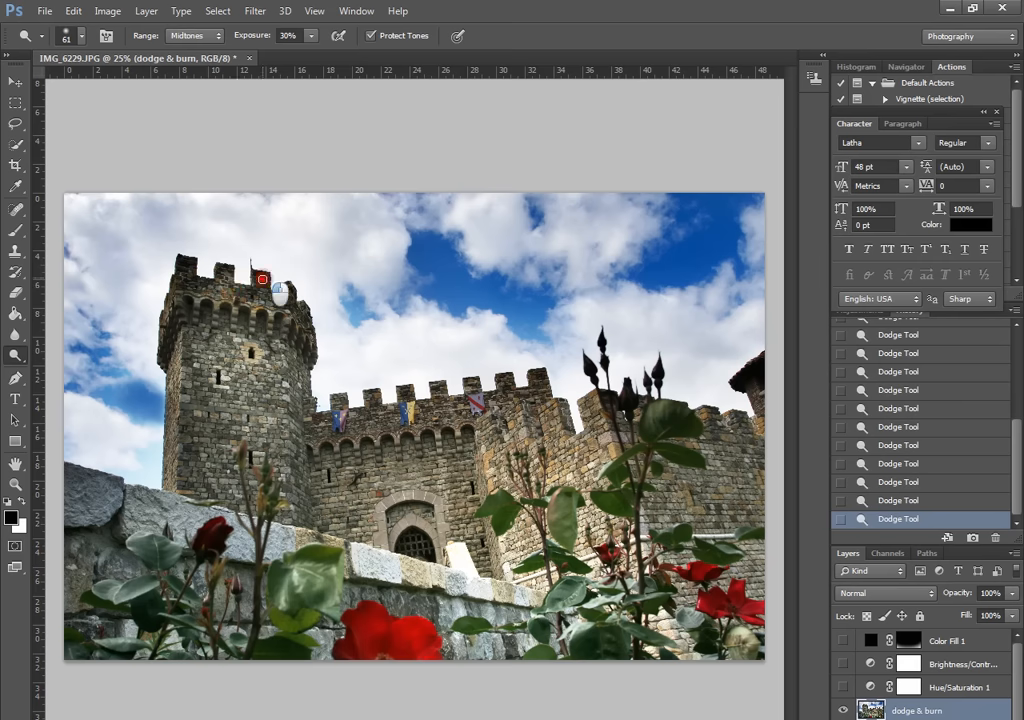
{"action": "left_click", "coordinate": [289, 305]}
{"action": "left_click", "coordinate": [293, 298]}
{"action": "left_click", "coordinate": [304, 347]}
{"action": "left_click", "coordinate": [274, 343]}
{"action": "mouse_move", "coordinate": [274, 343]}
{"action": "left_mouse_down"}
{"action": "mouse_move", "coordinate": [238, 320]}
{"action": "mouse_move", "coordinate": [203, 333]}
{"action": "left_mouse_up"}
{"action": "left_click", "coordinate": [171, 315]}
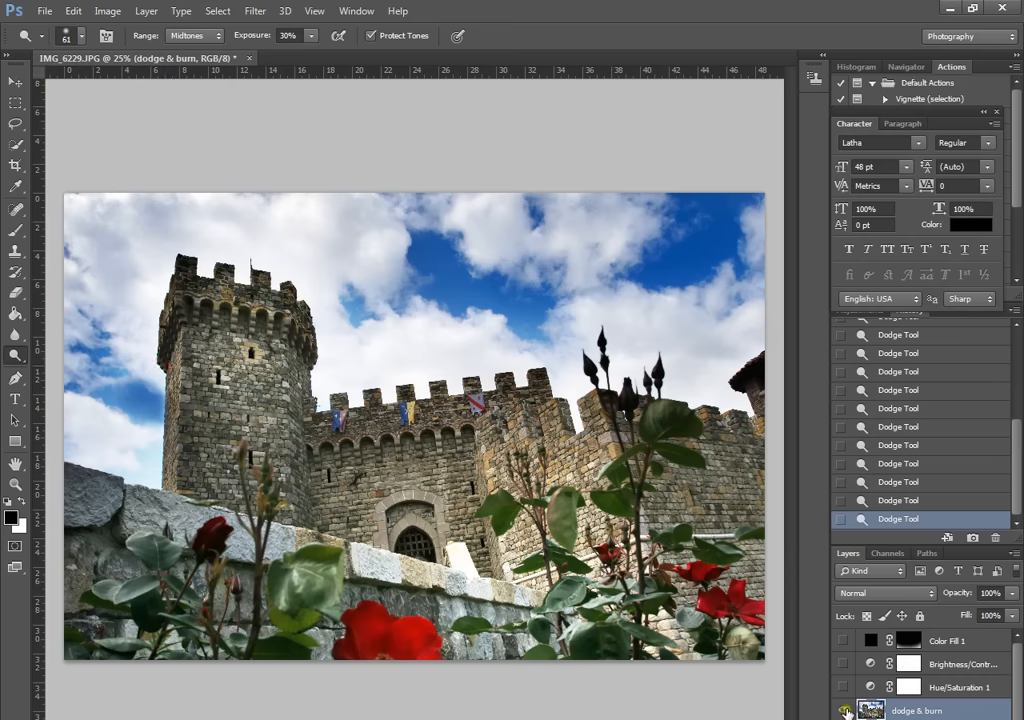
Toggle the dodge & burn layer's visibility to compare the tower before and after dodging, leaving the layer visible
{"action": "left_click", "coordinate": [846, 711]}
{"action": "left_click", "coordinate": [846, 711]}
{"action": "left_click", "coordinate": [846, 711]}
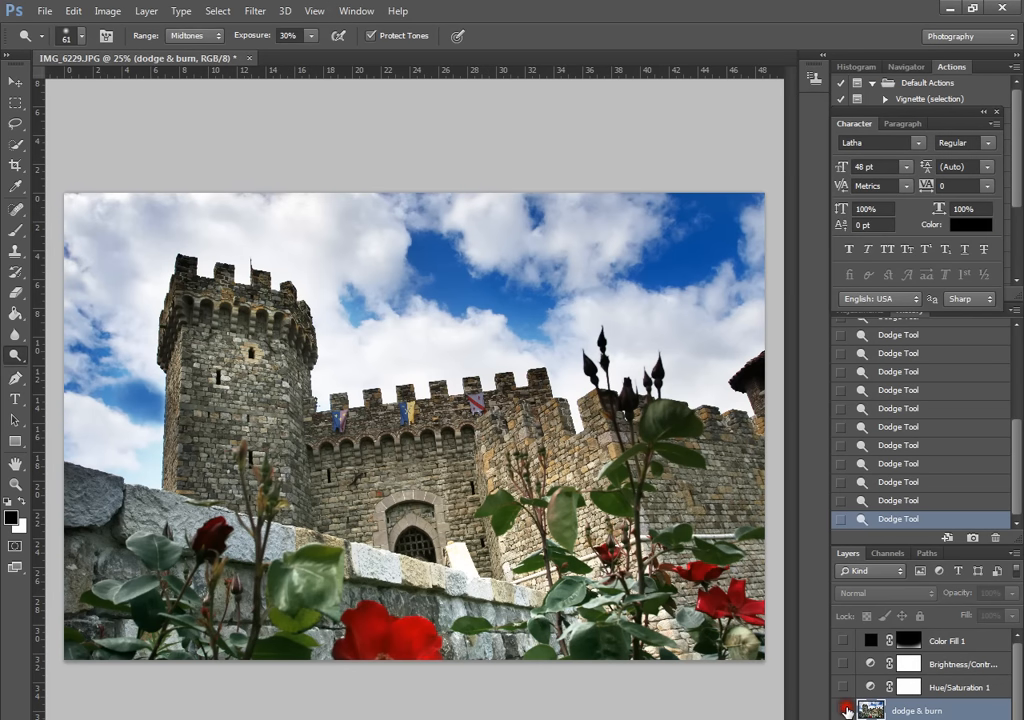
{"action": "left_click", "coordinate": [846, 711]}
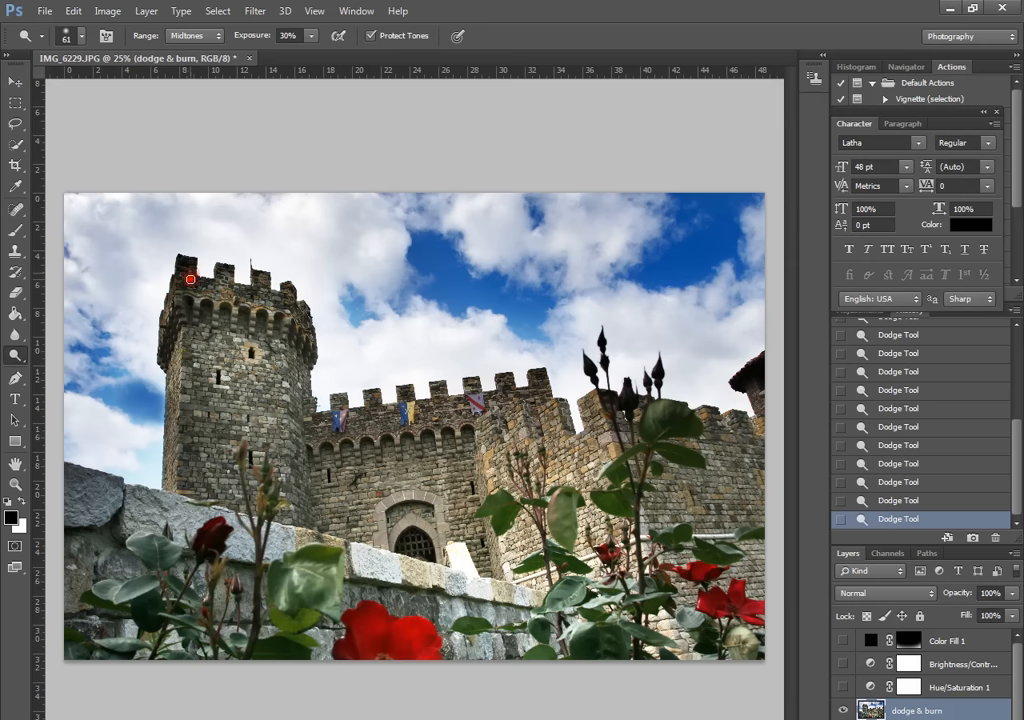
Dodge the tower's leftmost merlon again and lighten the stonework down the tower's left edge
{"action": "left_click", "coordinate": [191, 264]}
{"action": "left_click", "coordinate": [179, 261]}
{"action": "left_click", "coordinate": [178, 269]}
{"action": "left_click", "coordinate": [187, 264]}
{"action": "left_click", "coordinate": [188, 299]}
{"action": "left_click", "coordinate": [175, 351]}
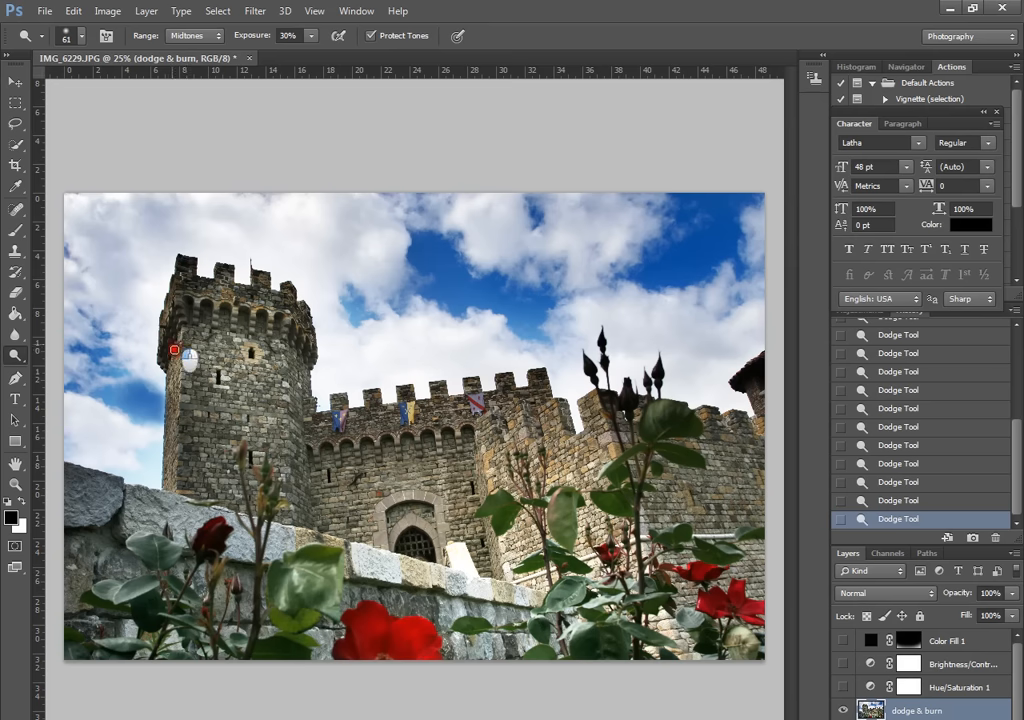
Dodge the merlons at the right end of the central castle wall, working left to the one above the red-striped flag
{"action": "left_click", "coordinate": [537, 381]}
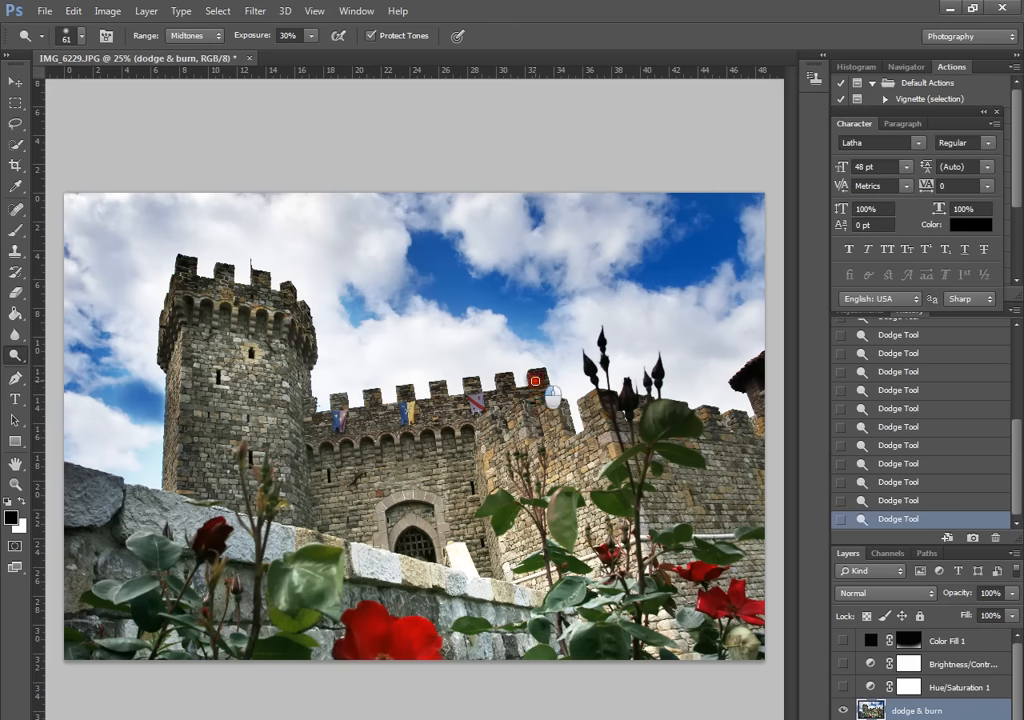
{"action": "left_click", "coordinate": [540, 372]}
{"action": "left_click", "coordinate": [546, 374]}
{"action": "left_click", "coordinate": [507, 380]}
{"action": "left_click_drag", "start_coordinate": [507, 386], "coordinate": [492, 402]}
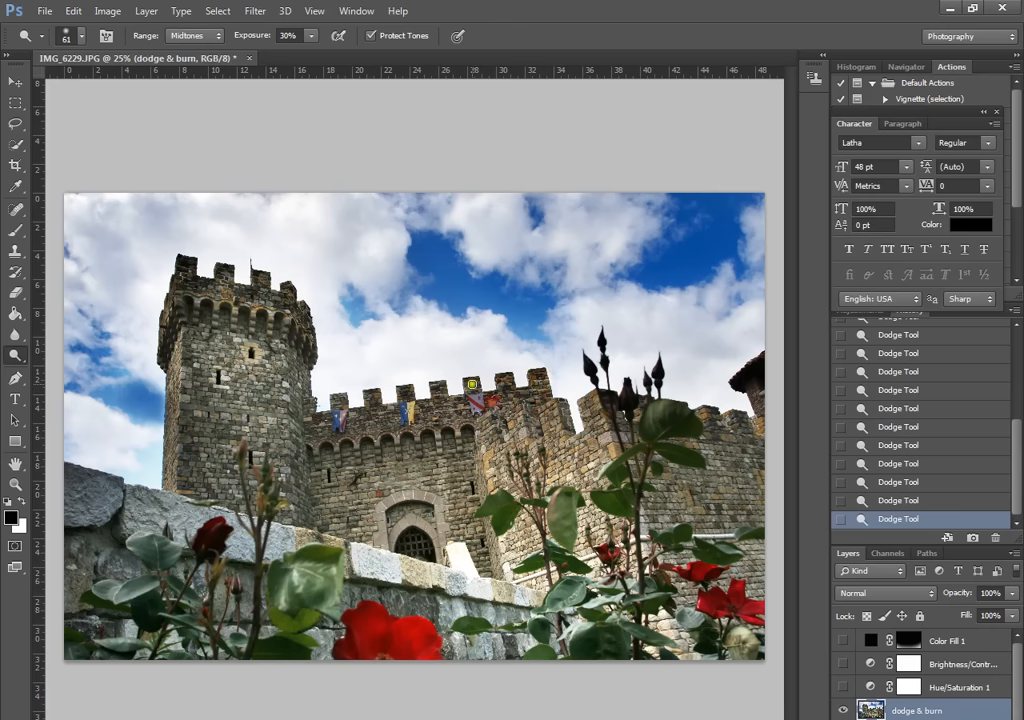
{"action": "left_click", "coordinate": [474, 385]}
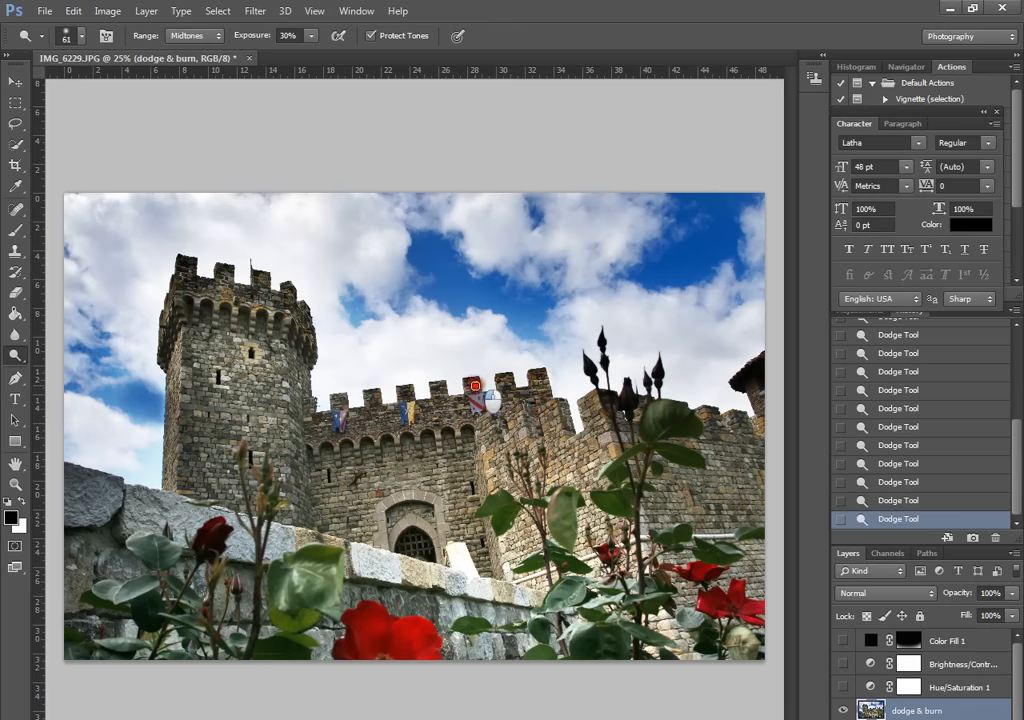